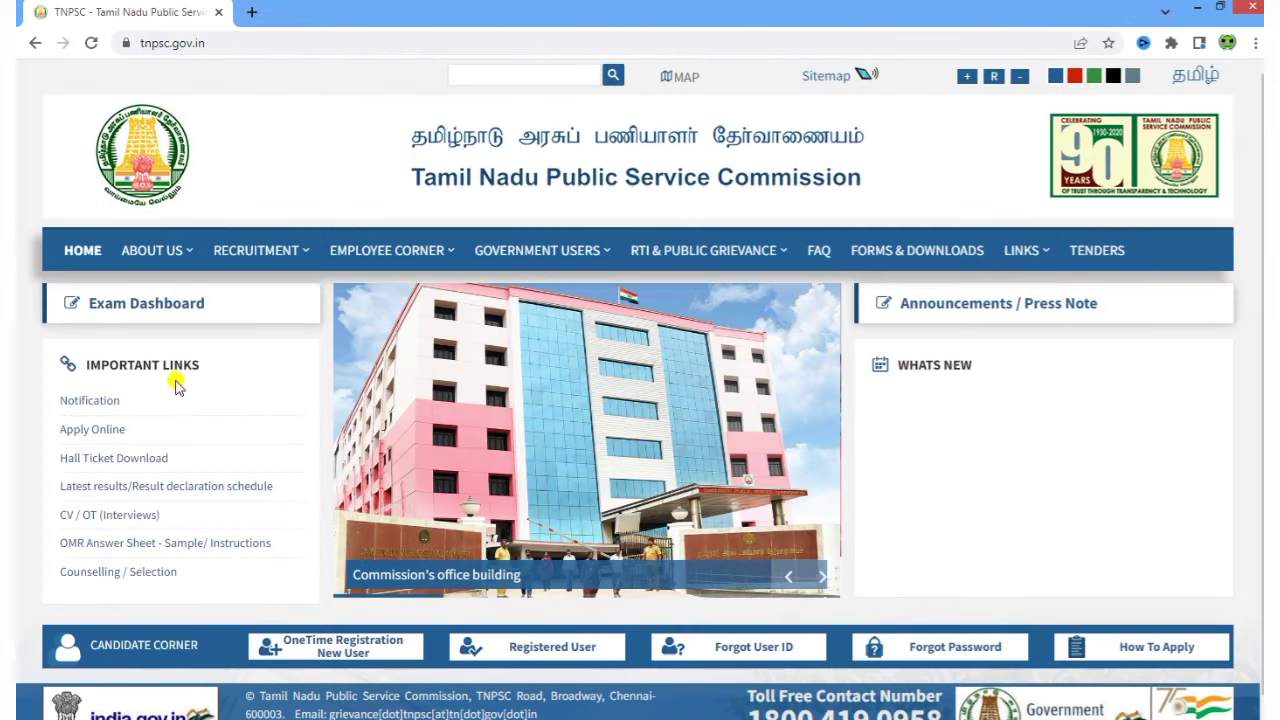
- Open TNPSC's online application listing and start applying for COMBINED CIVIL SERVICES EXAMINATION-III, notification 26/2022
left_click(150, 432)
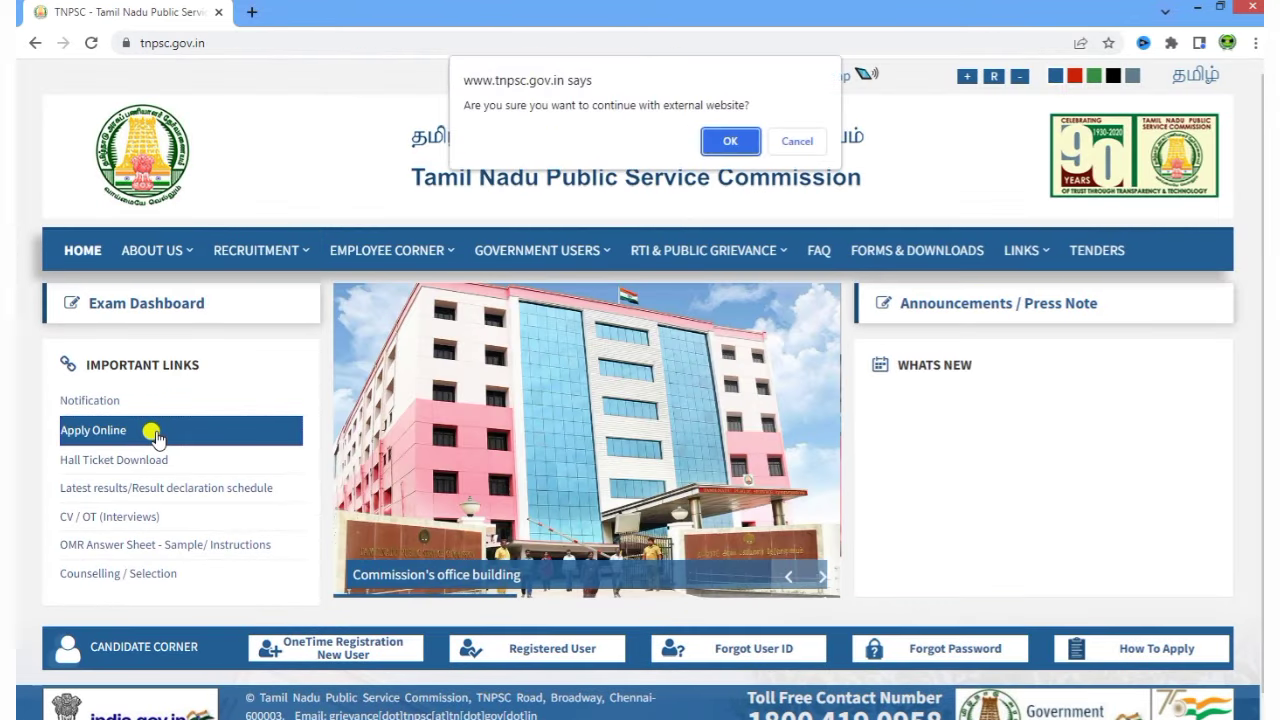
left_click(720, 138)
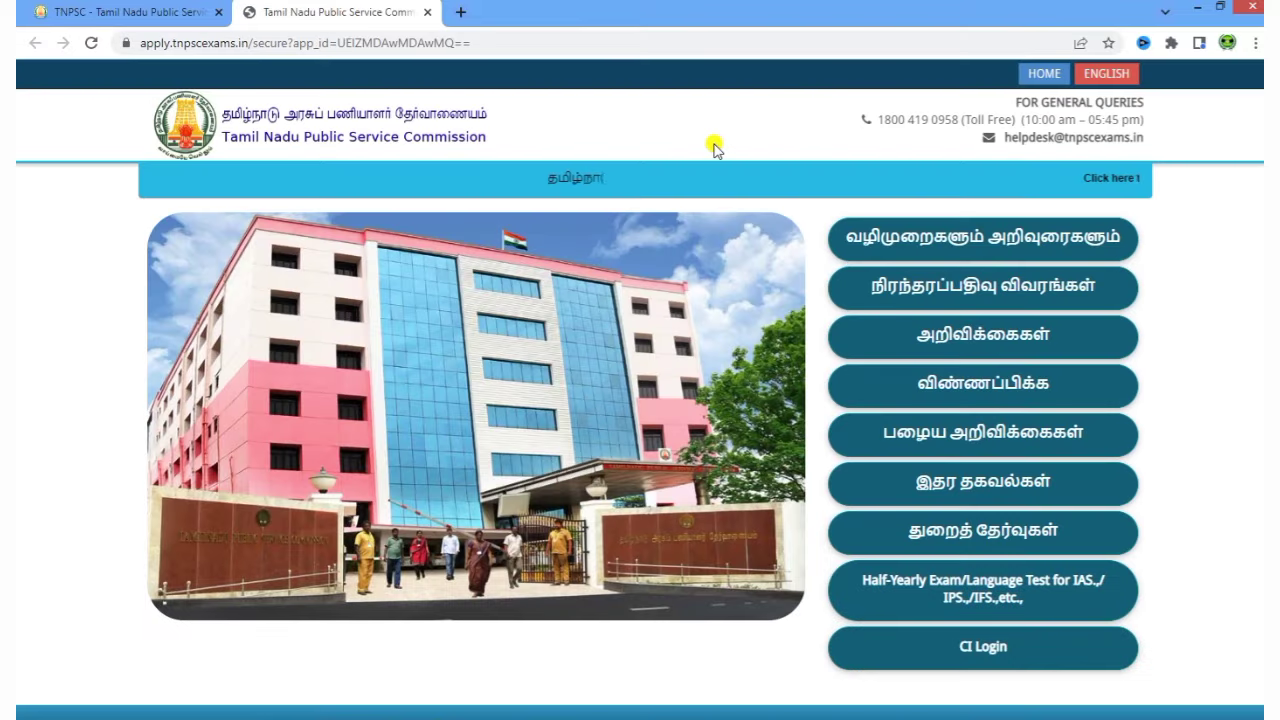
left_click(957, 386)
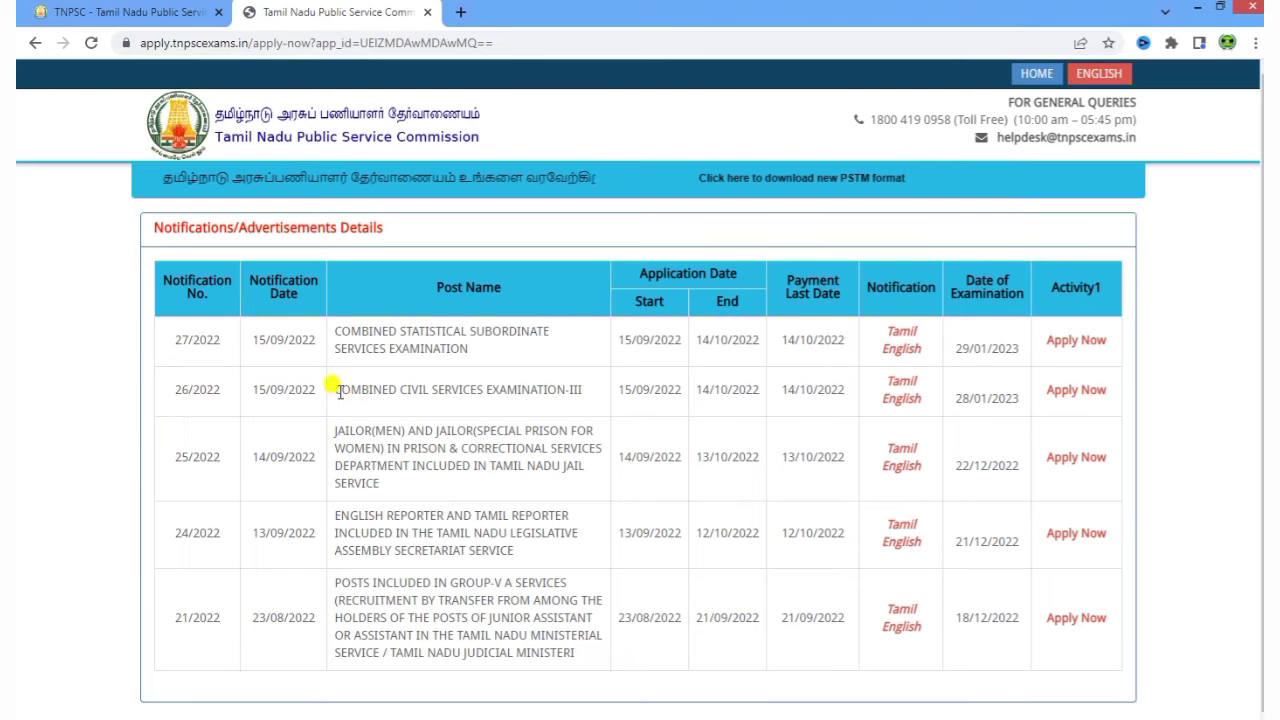
left_click_drag(333, 389, 595, 385)
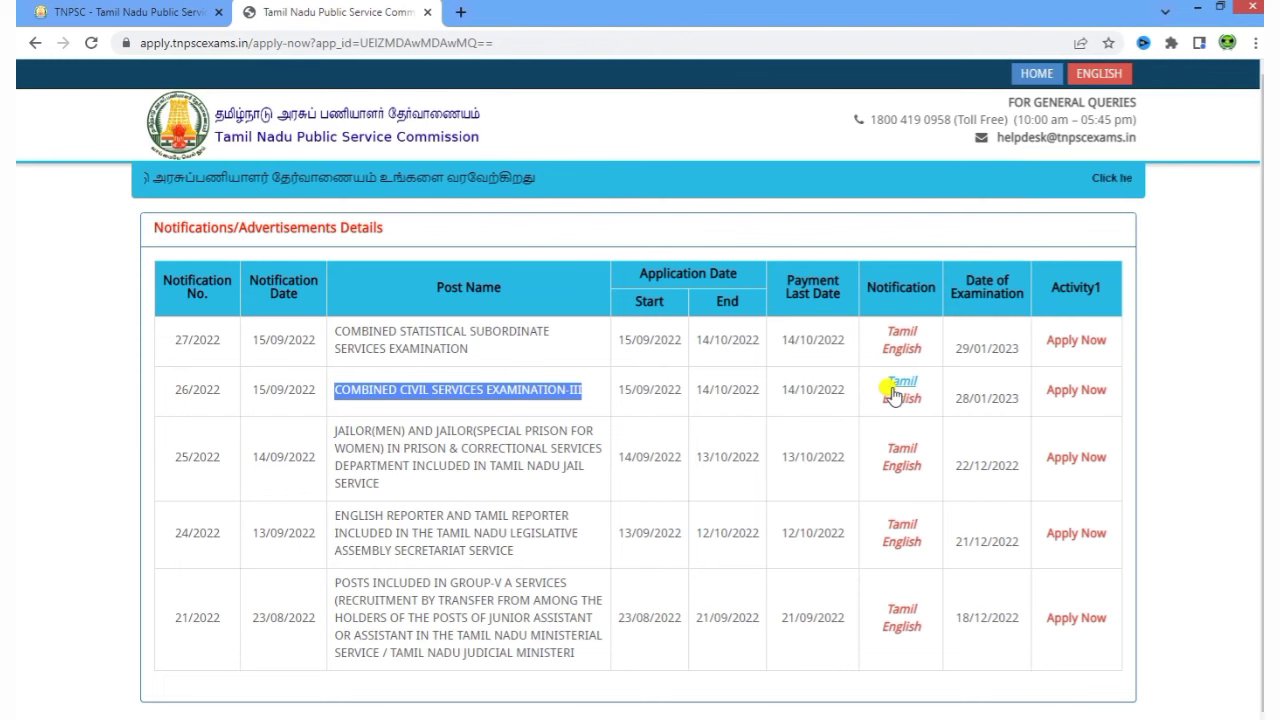
left_click(1088, 398)
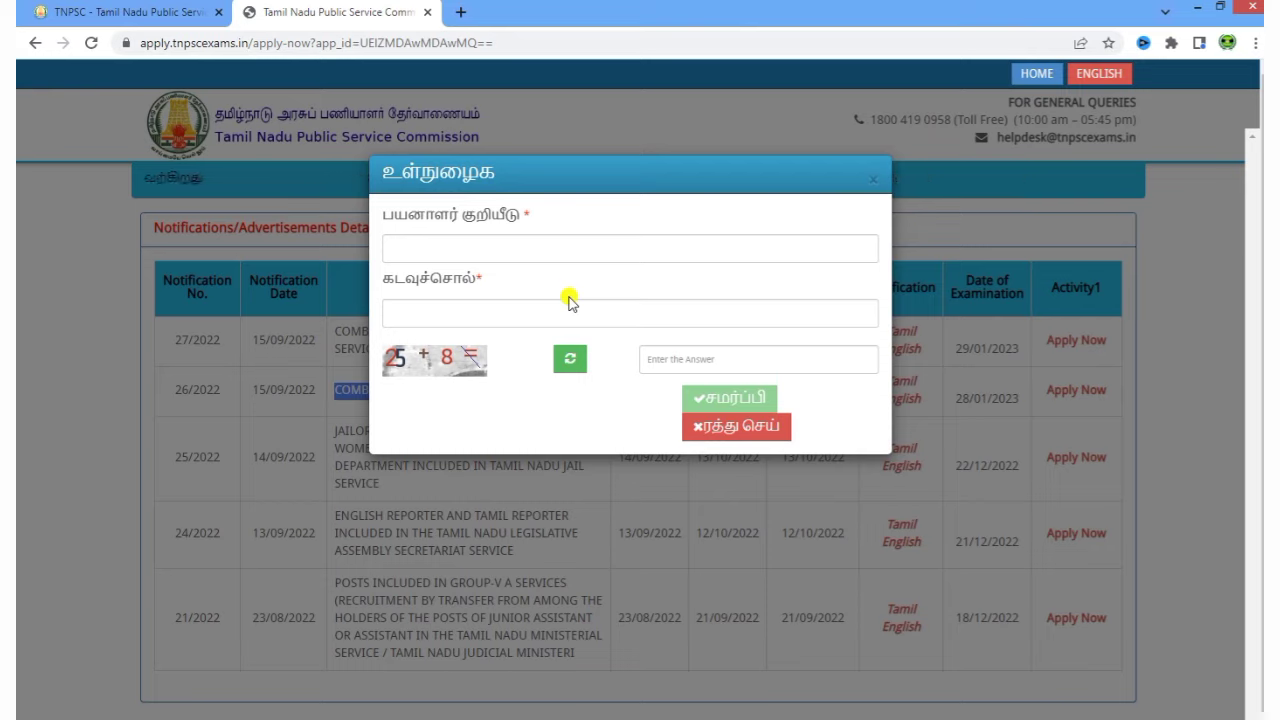
- Log in with the applicant's user ID and account password, and answer the arithmetic captcha
left_click(529, 257)
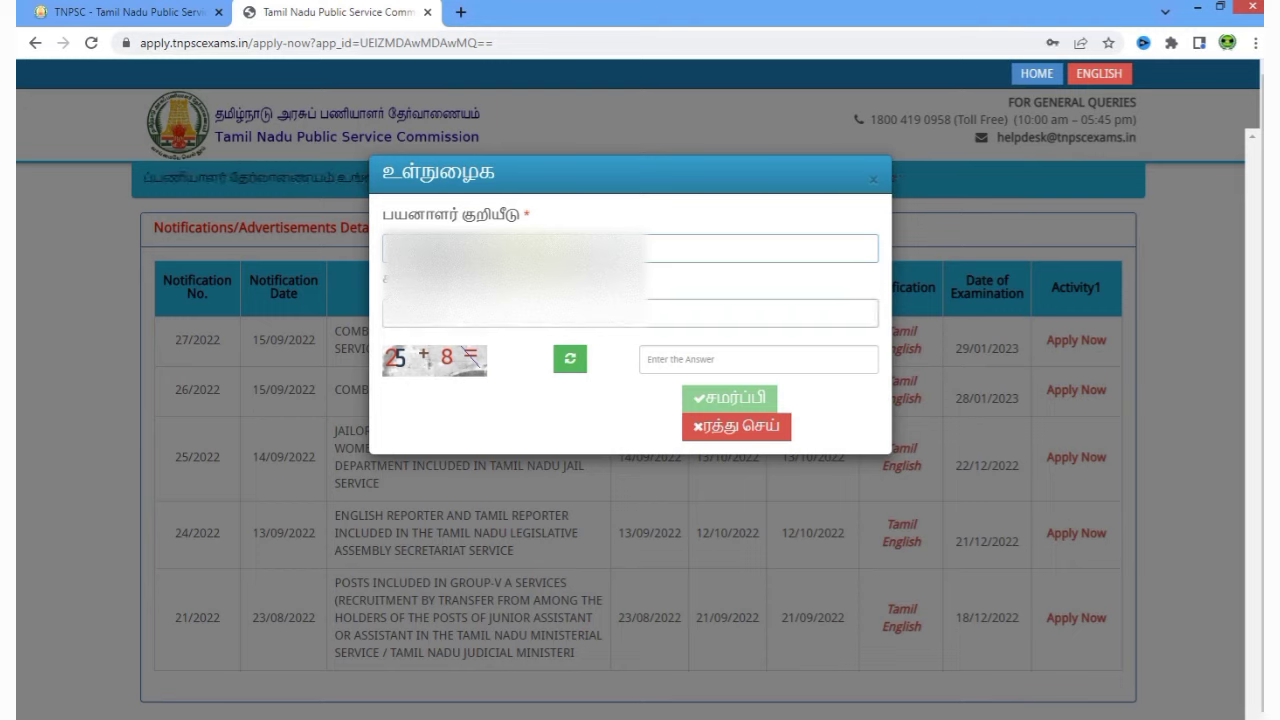
key("Tab")
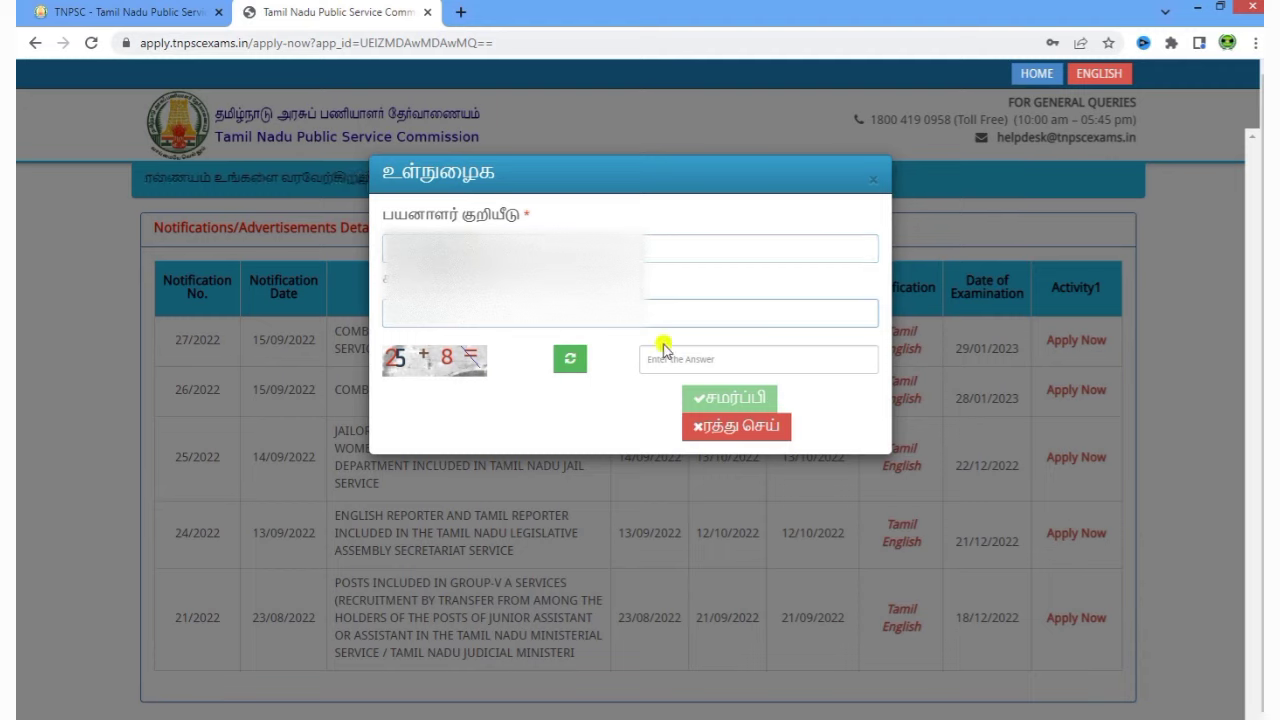
left_click(655, 358)
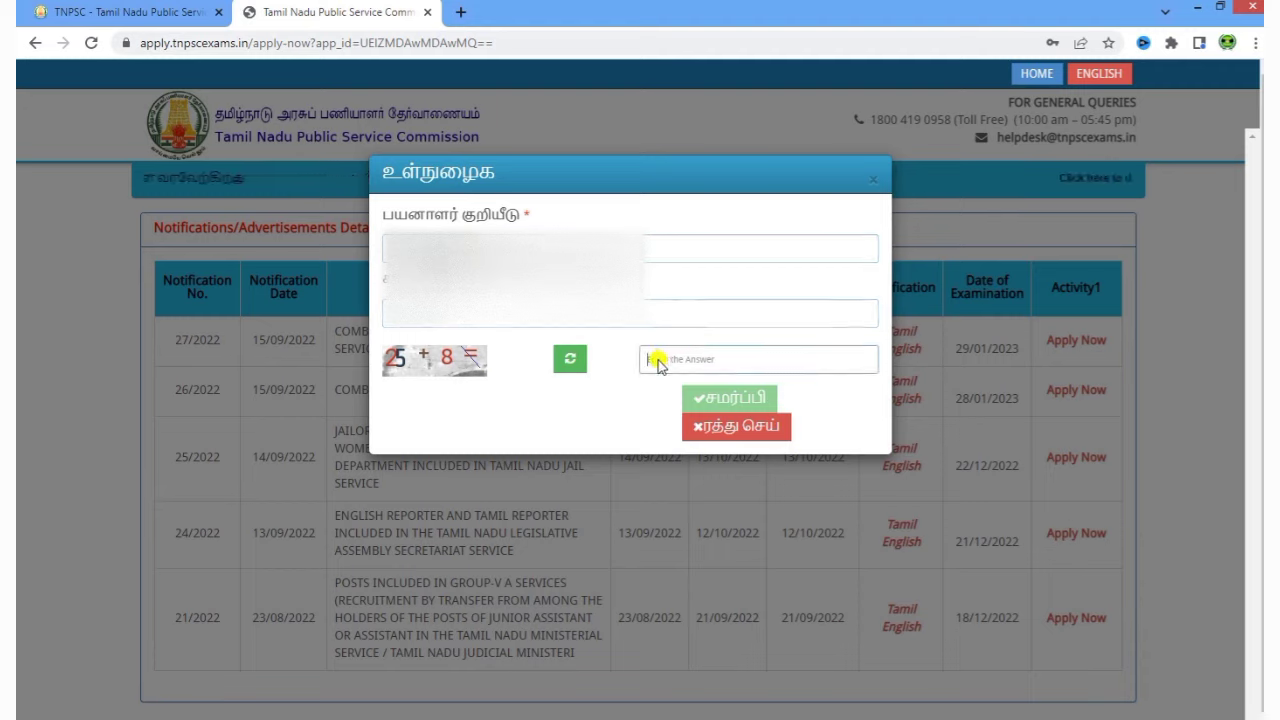
type("33")
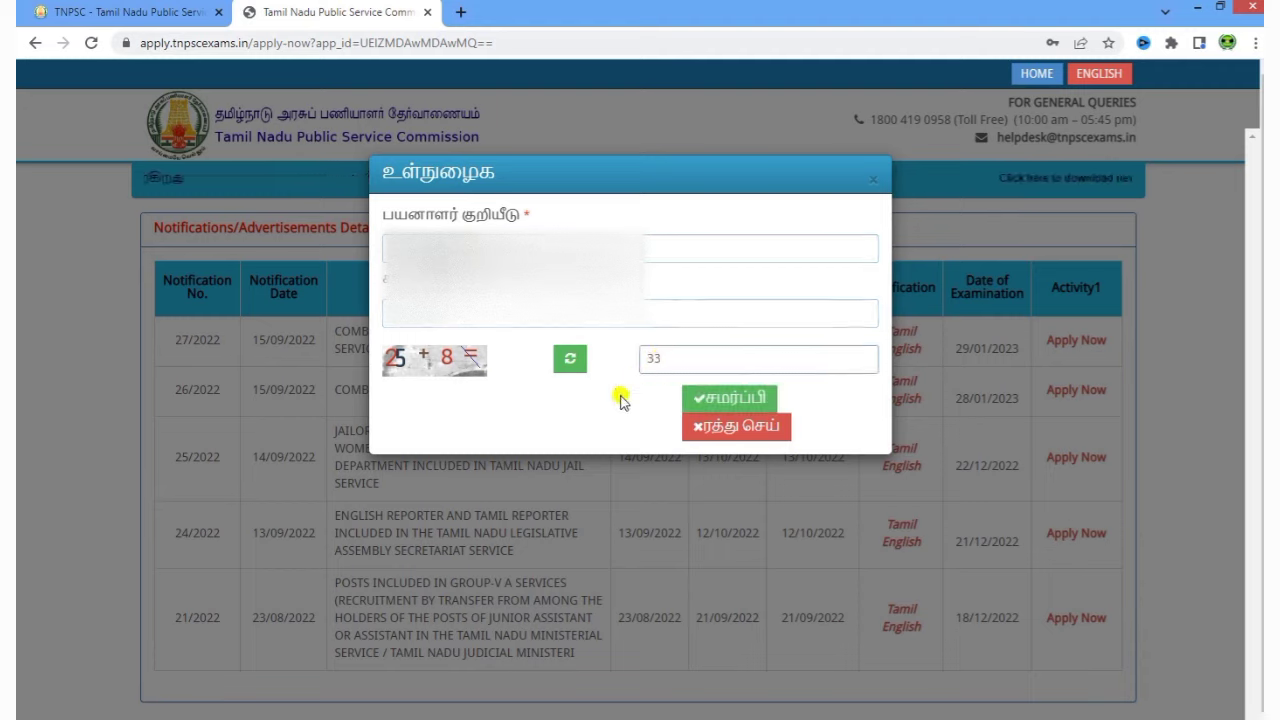
left_click(714, 404)
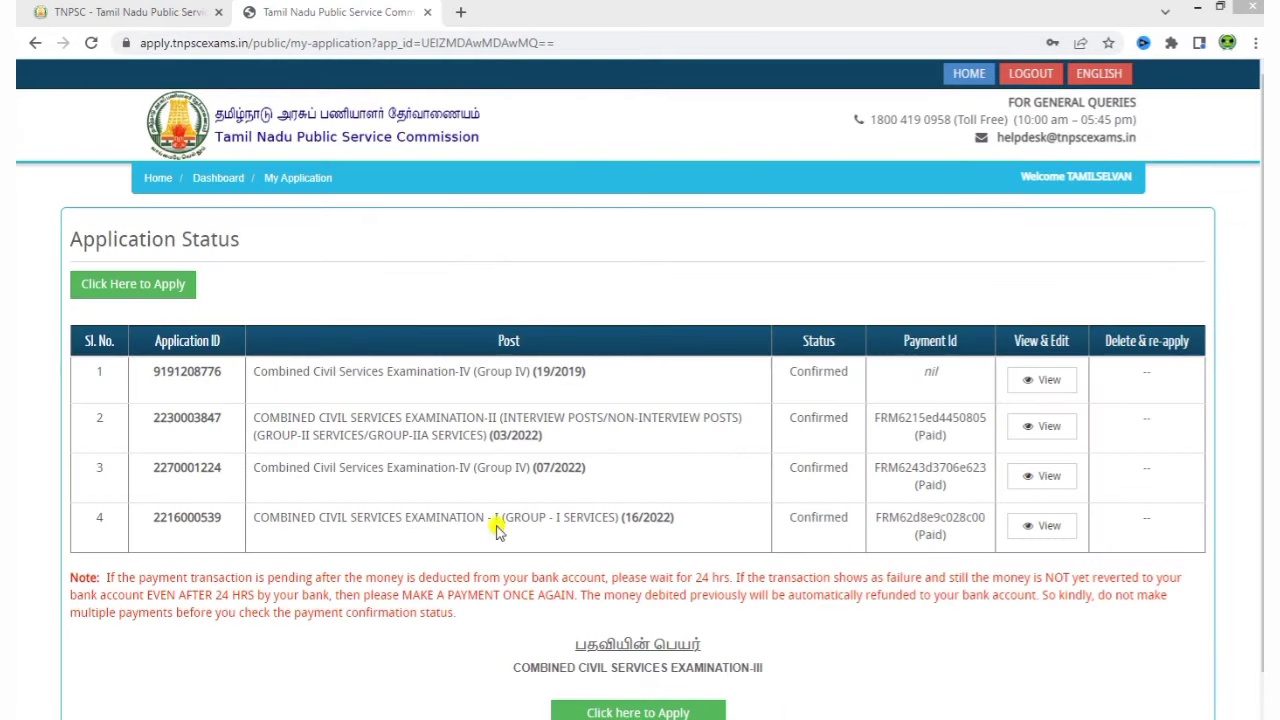
- Begin a new application for the COMBINED CIVIL SERVICES EXAMINATION-III post shown below the existing applications
left_click(898, 679)
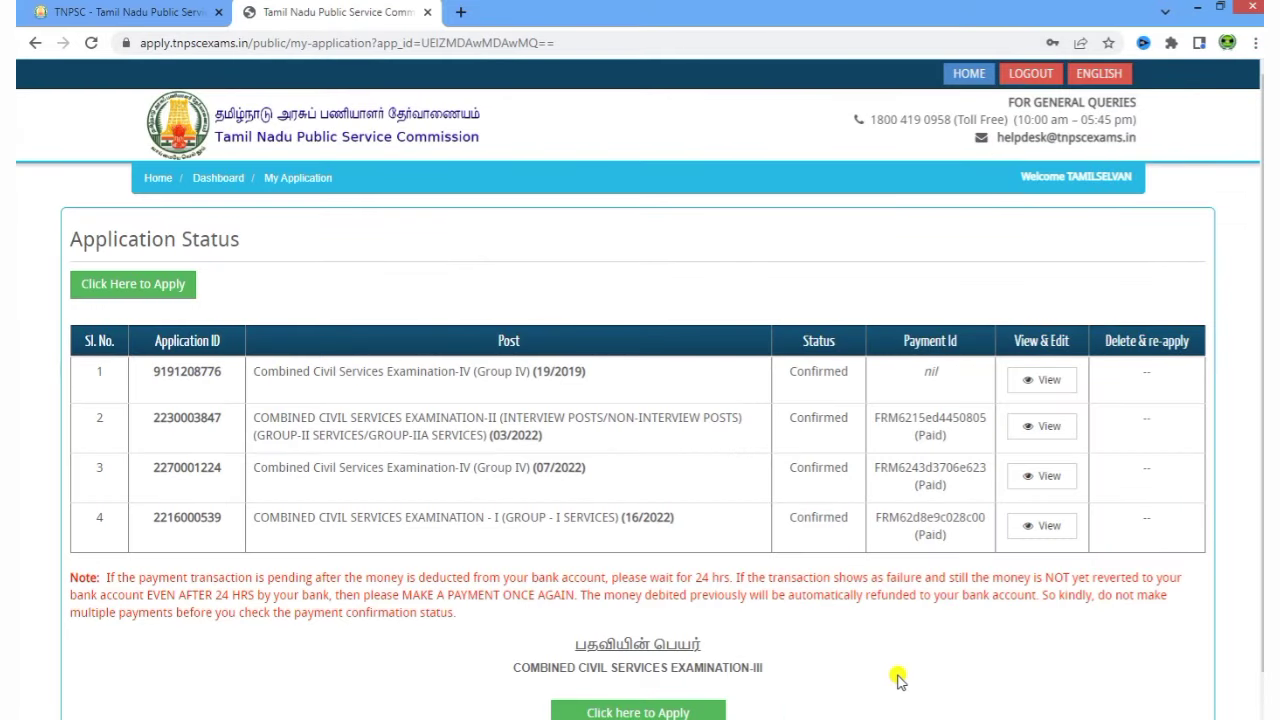
scroll(898, 679, "down", 1)
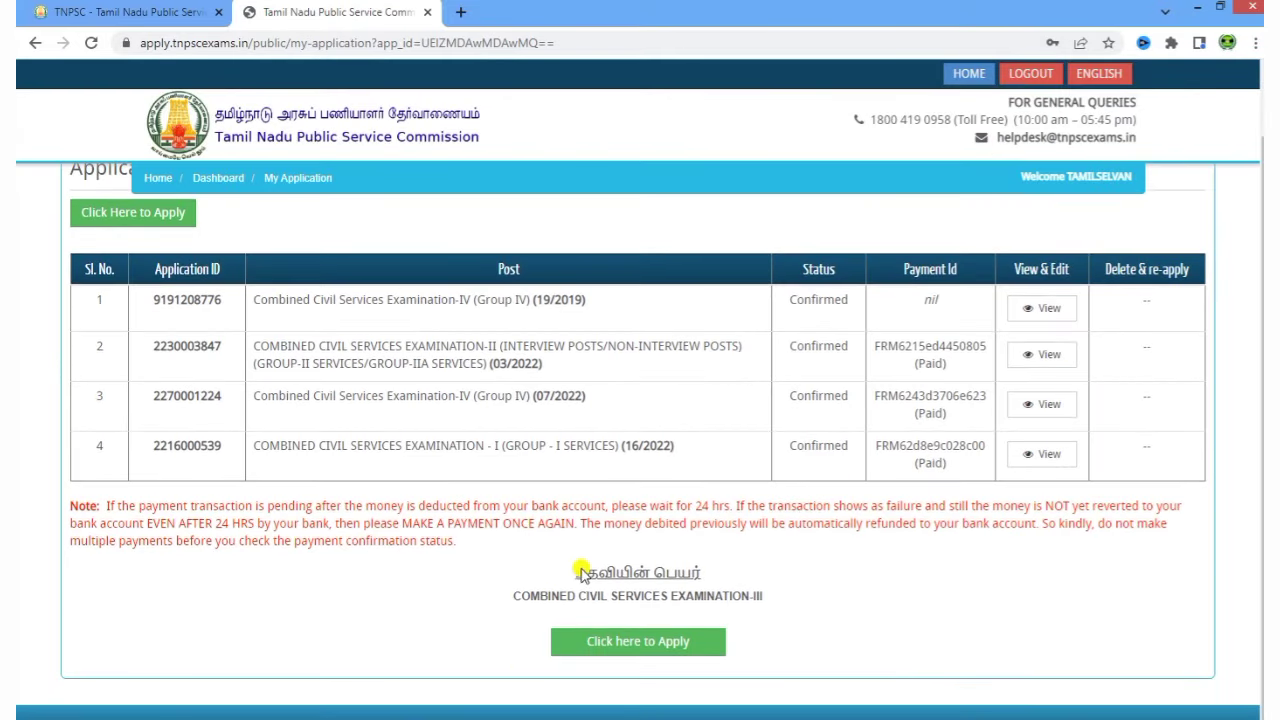
left_click_drag(510, 596, 800, 618)
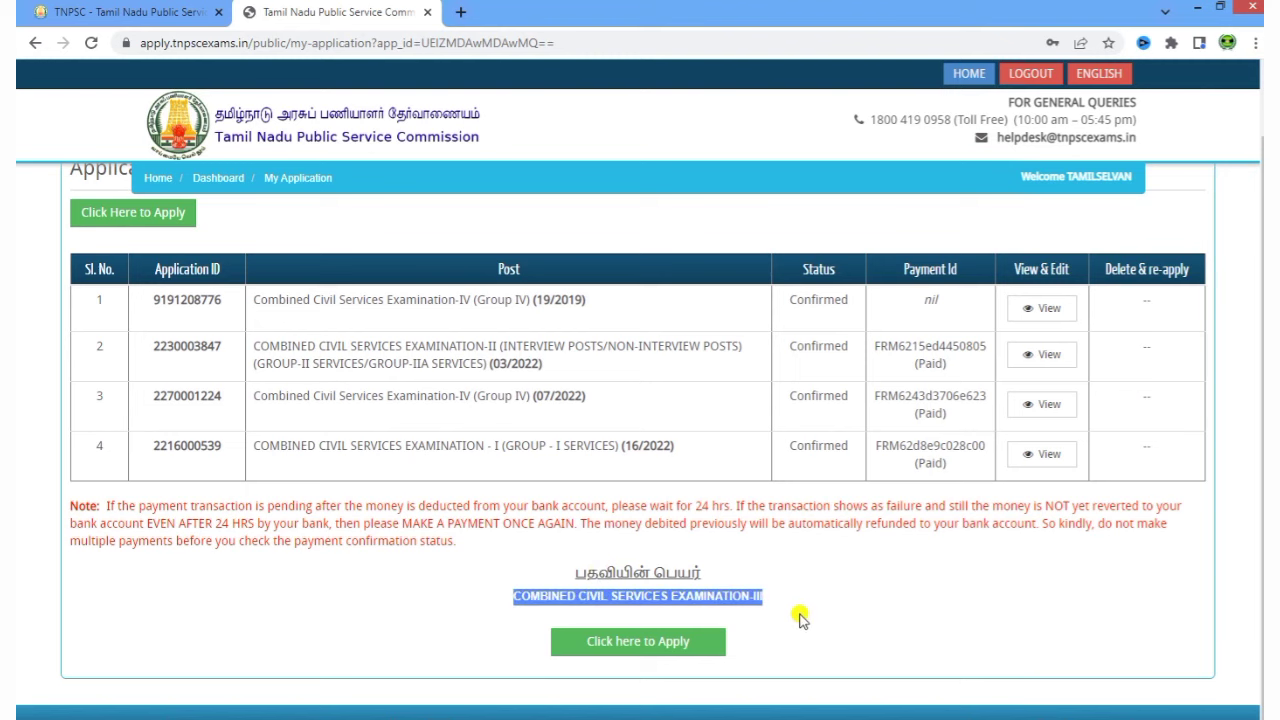
left_click(800, 618)
left_click(655, 645)
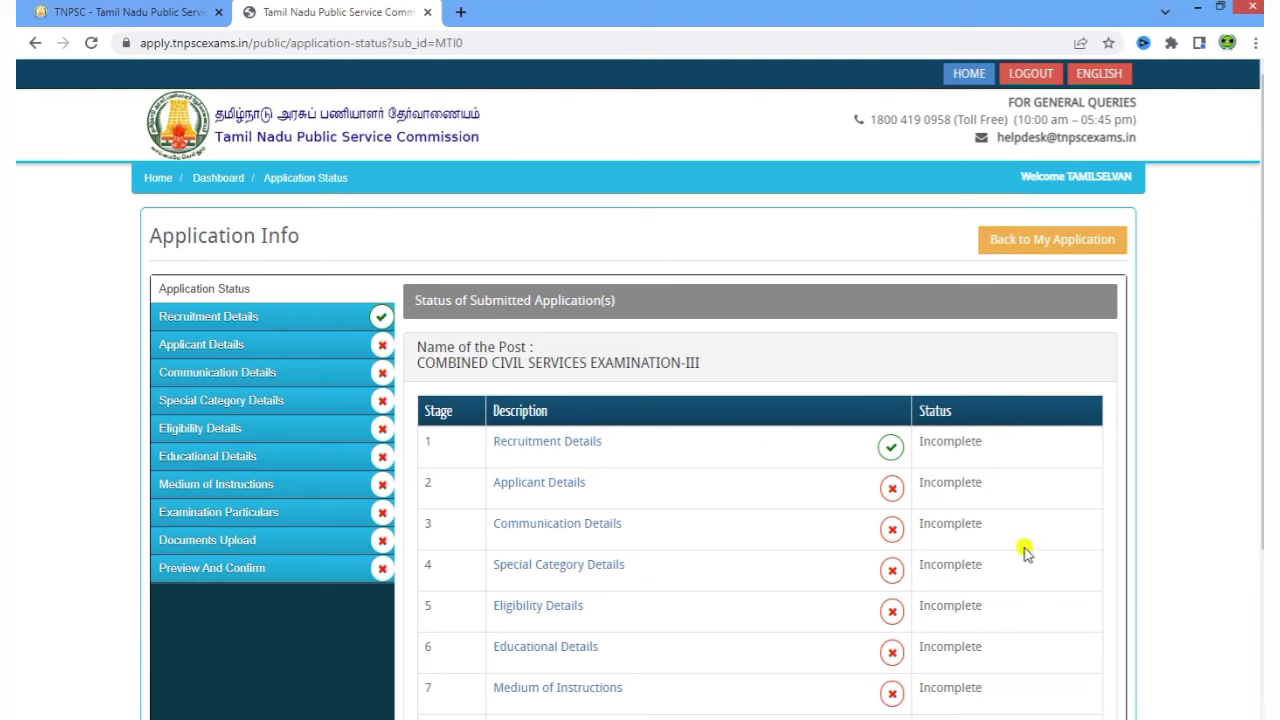
- Review the ten application stages and continue to the Recruitment Details stage
scroll(1160, 606, "down", 3)
scroll(1160, 608, "up", 1)
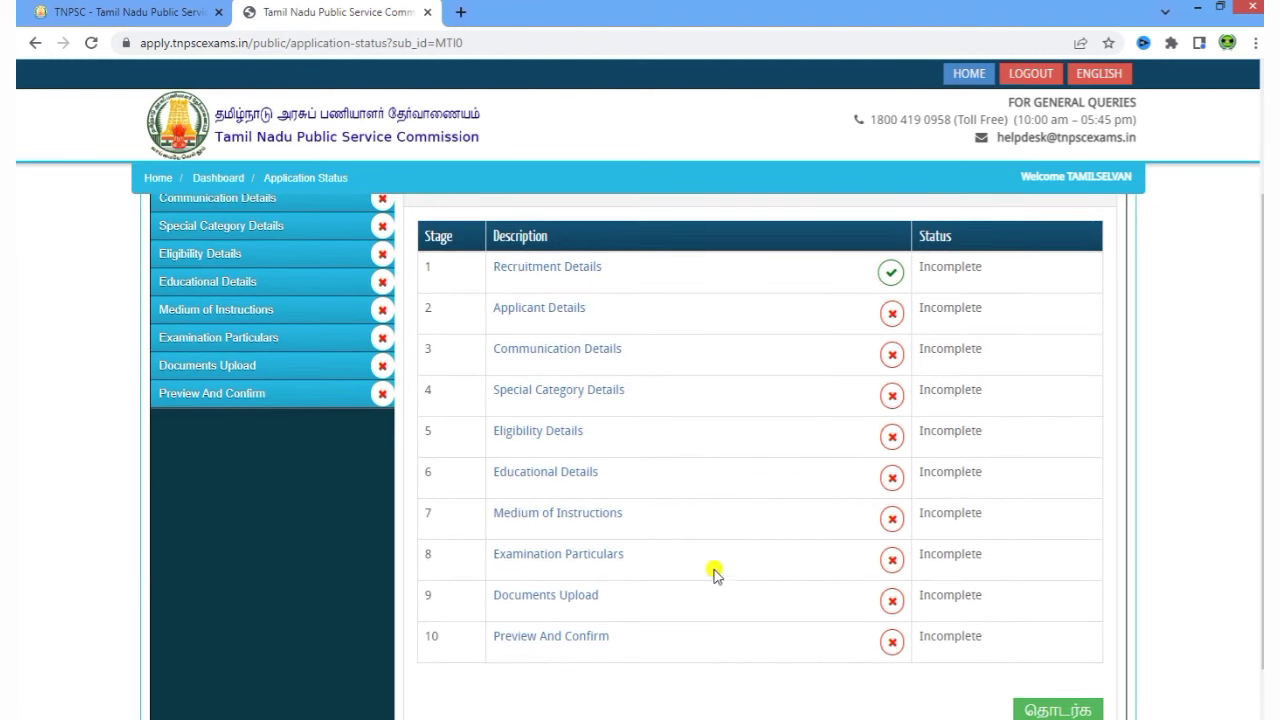
scroll(714, 572, "down", 1)
left_click(1043, 622)
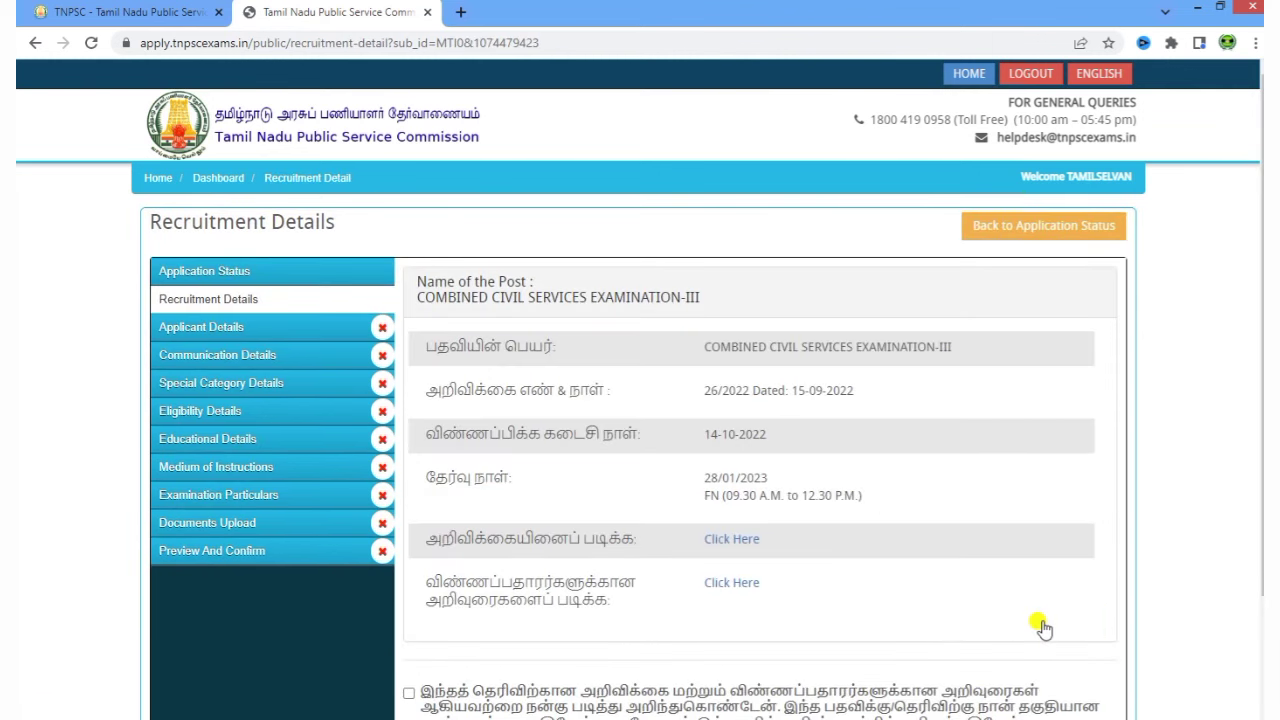
- Accept the declaration in Recruitment Details and save it to proceed to the Applicant Details stage
scroll(1043, 627, "down", 2)
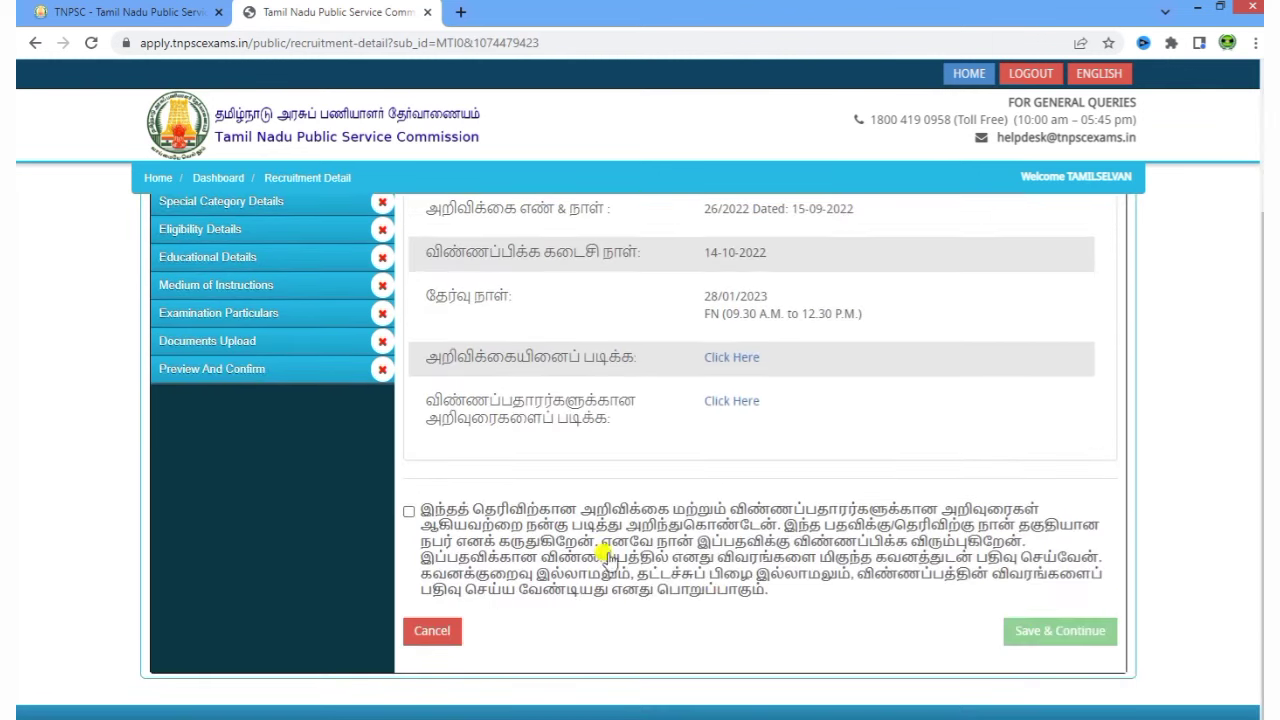
left_click(410, 513)
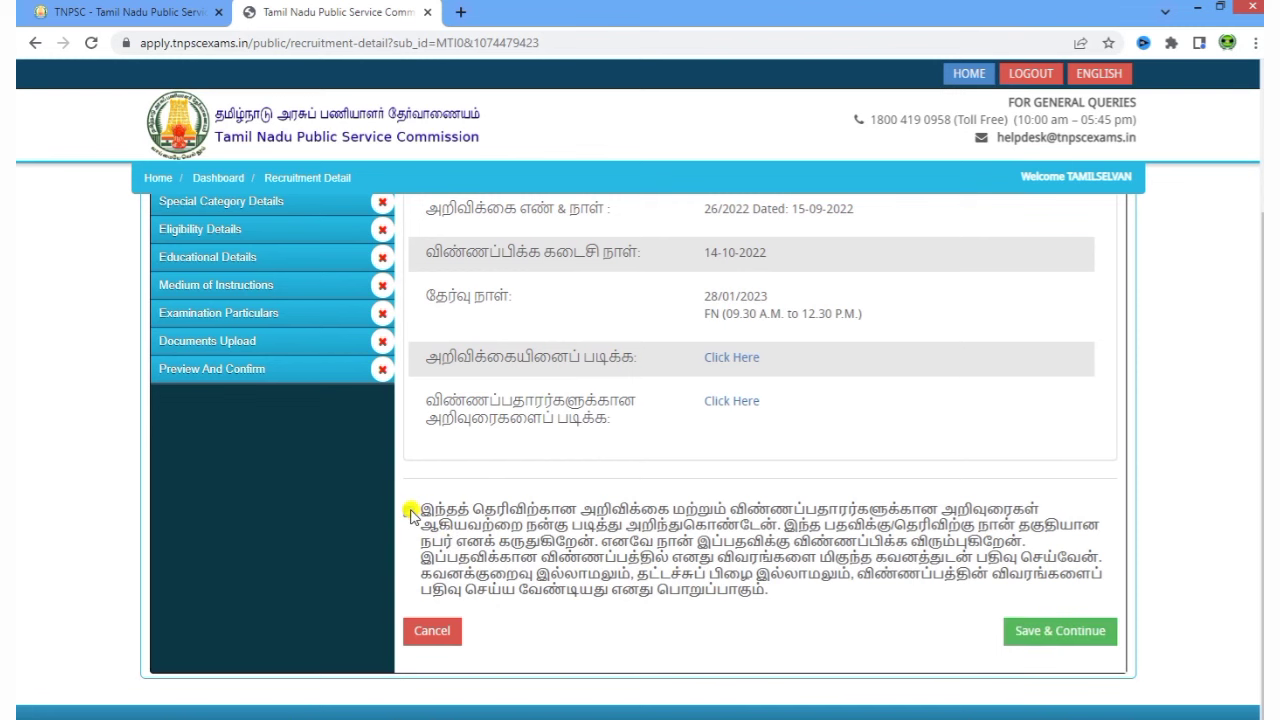
left_click(1036, 642)
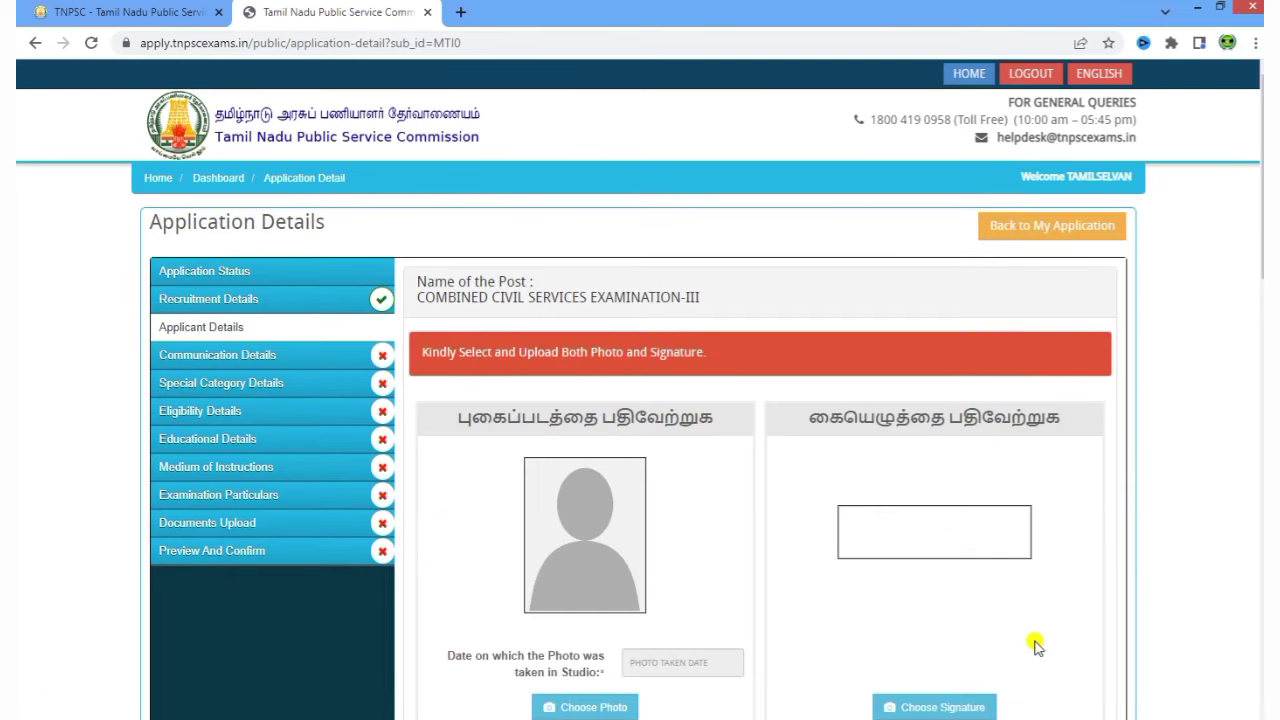
- Set the date the photo was taken in the studio to 01-09-2022 and upload the applicant's photo
scroll(1062, 610, "down", 2)
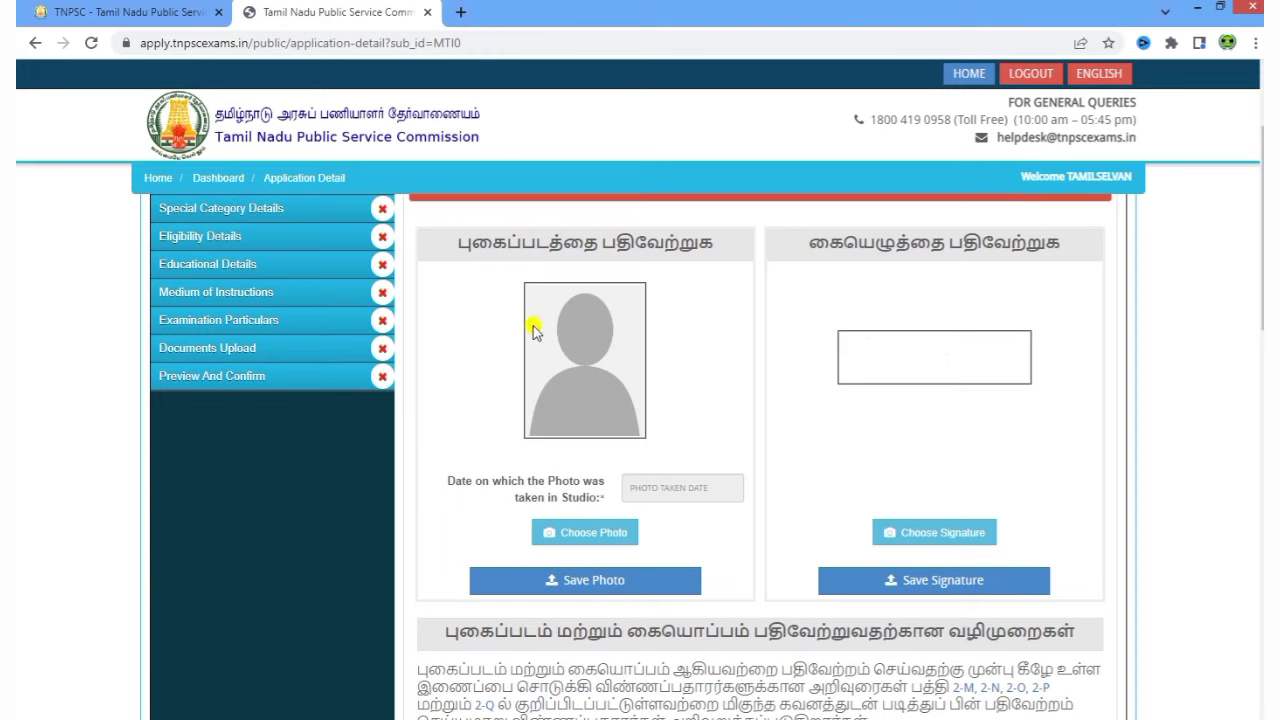
left_click(655, 488)
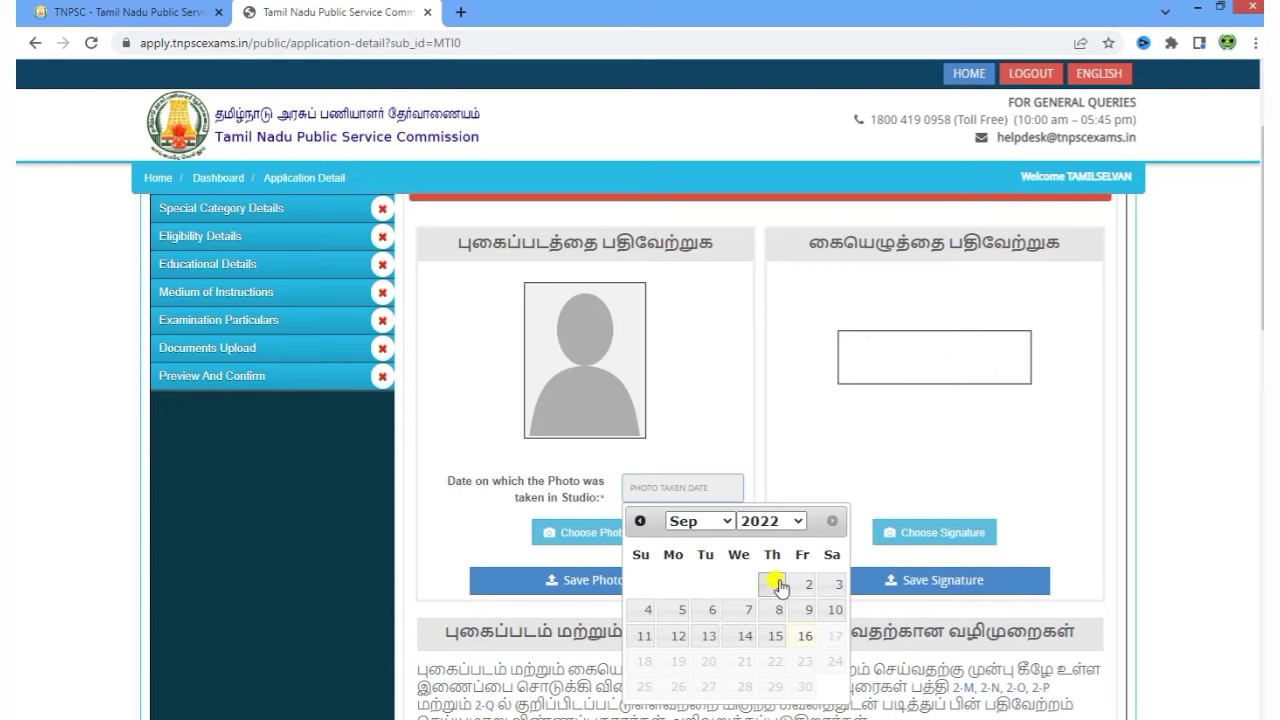
left_click(780, 587)
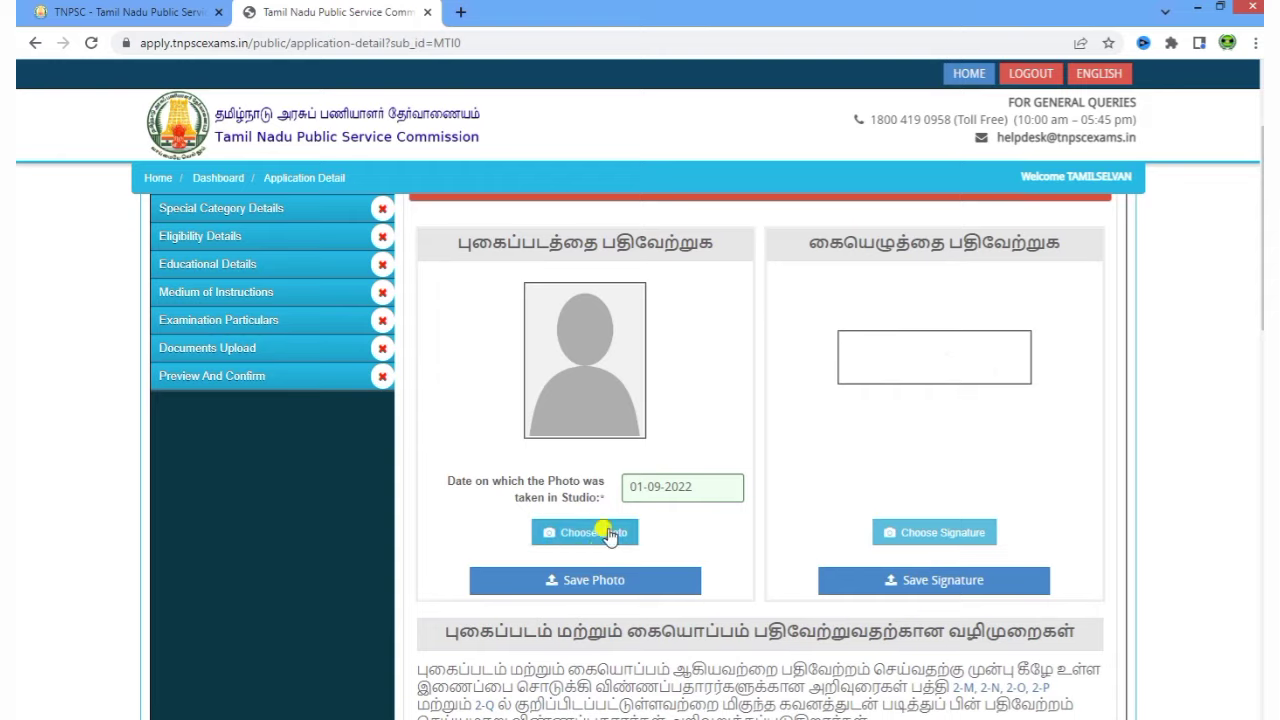
left_click(570, 540)
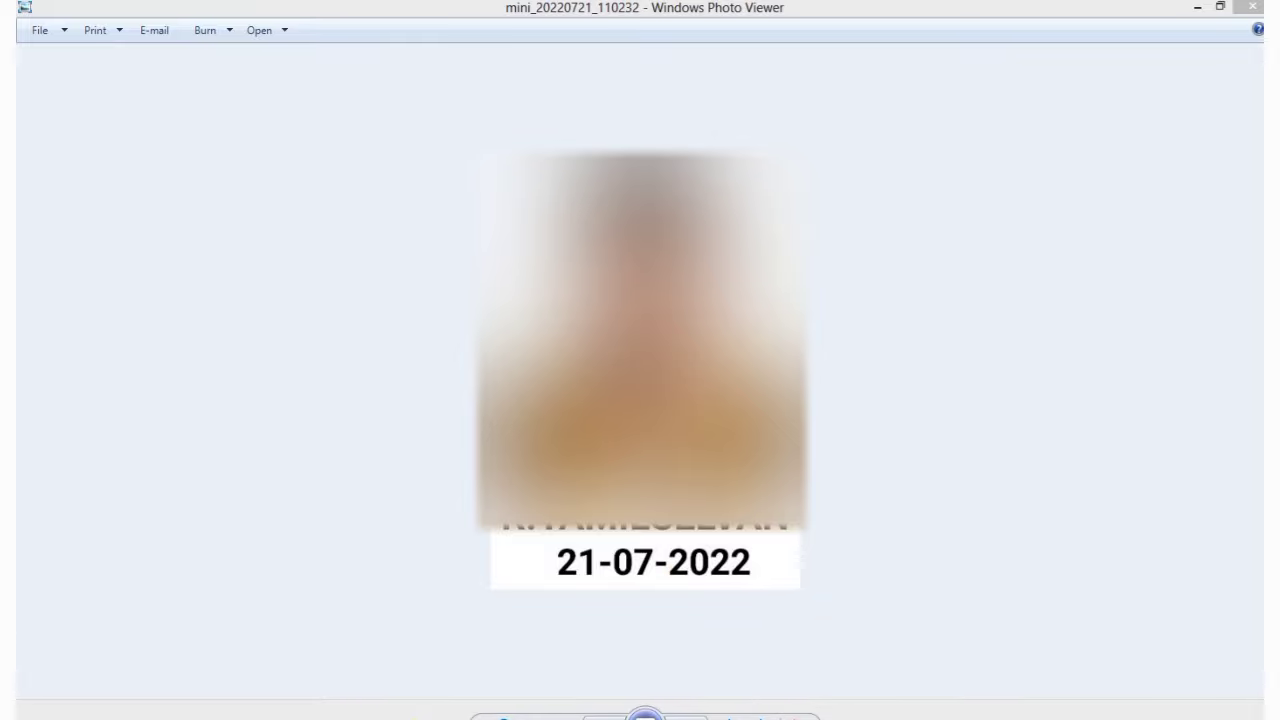
key("alt+F4")
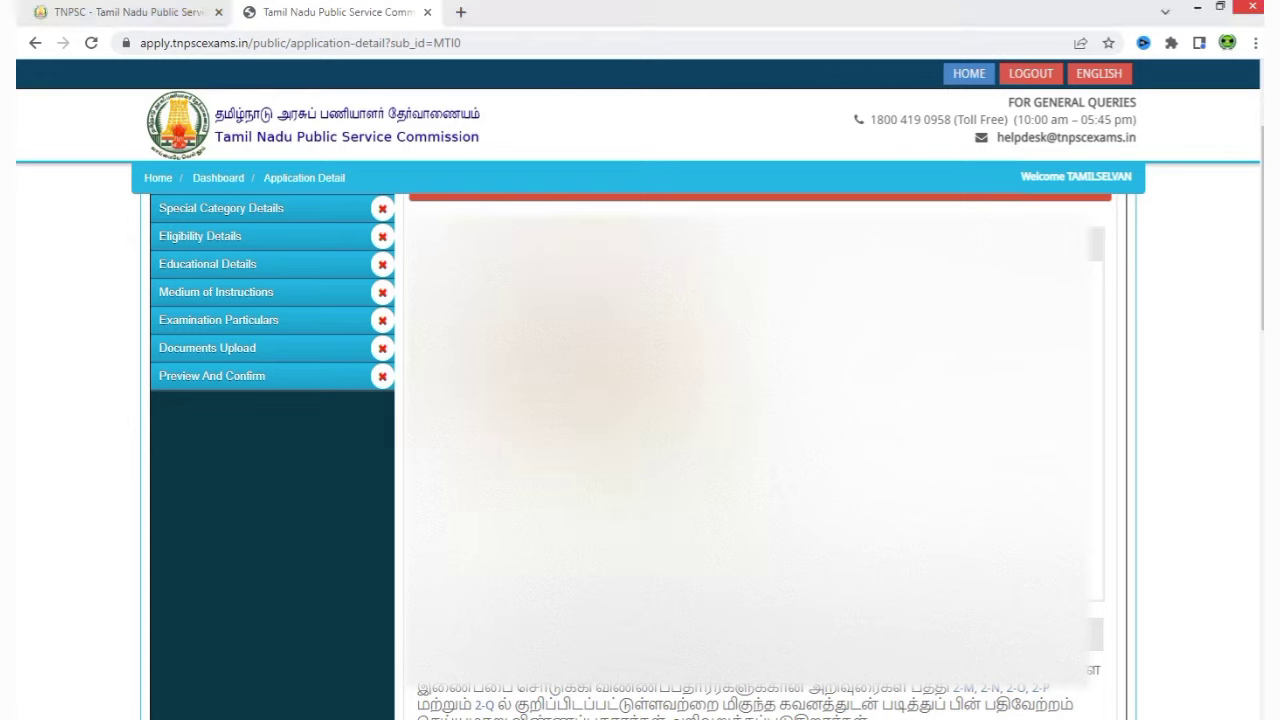
scroll(640, 400, "up", 2)
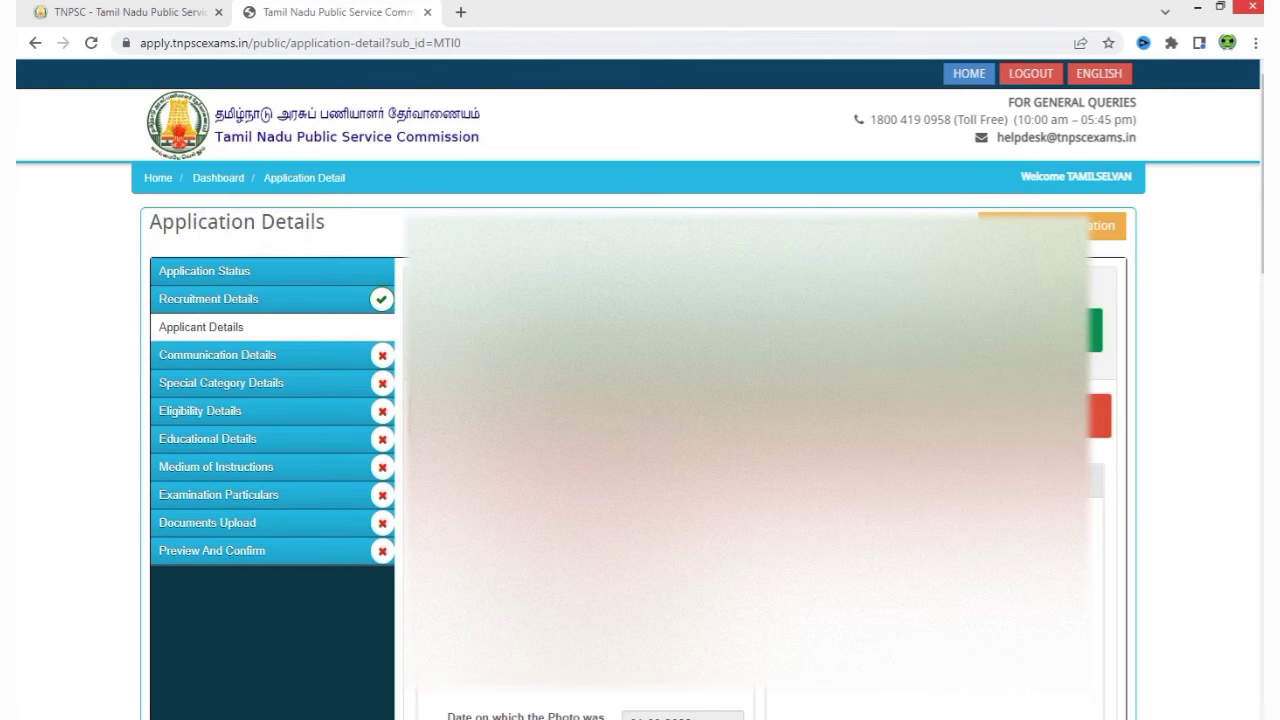
left_click(1137, 535)
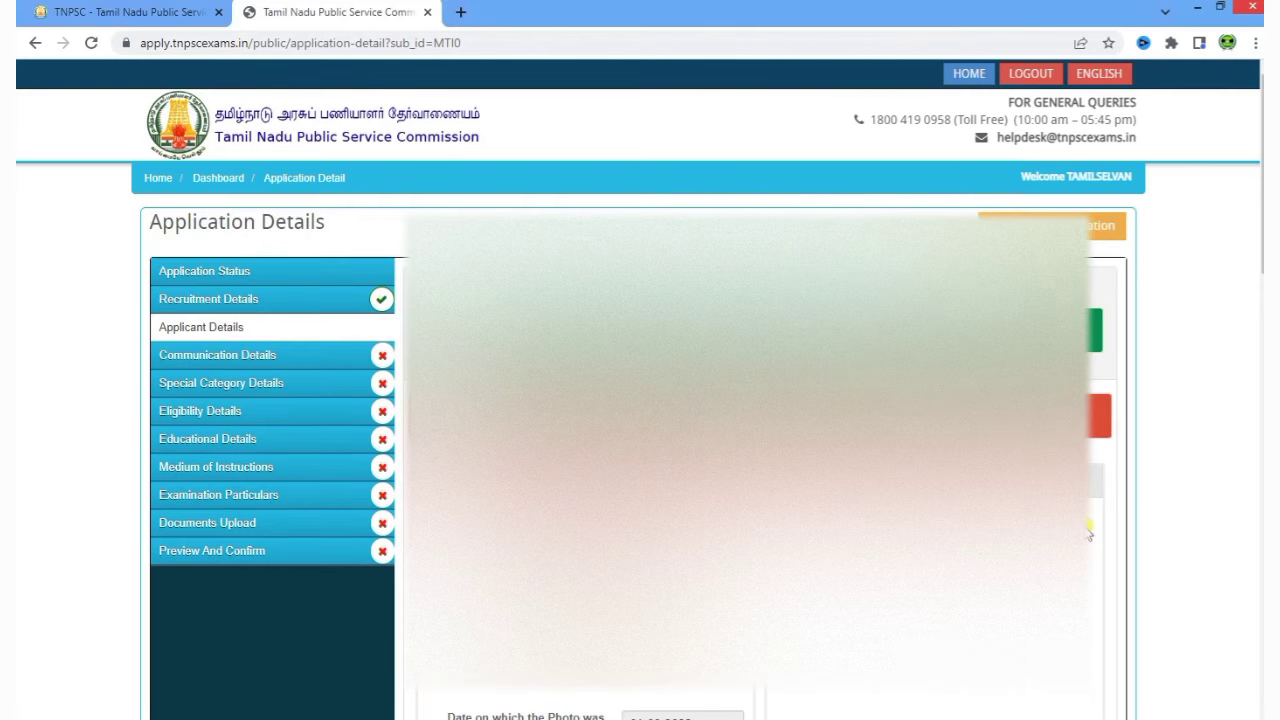
- Upload the applicant's signature image from the local documents folder
scroll(1100, 534, "down", 2)
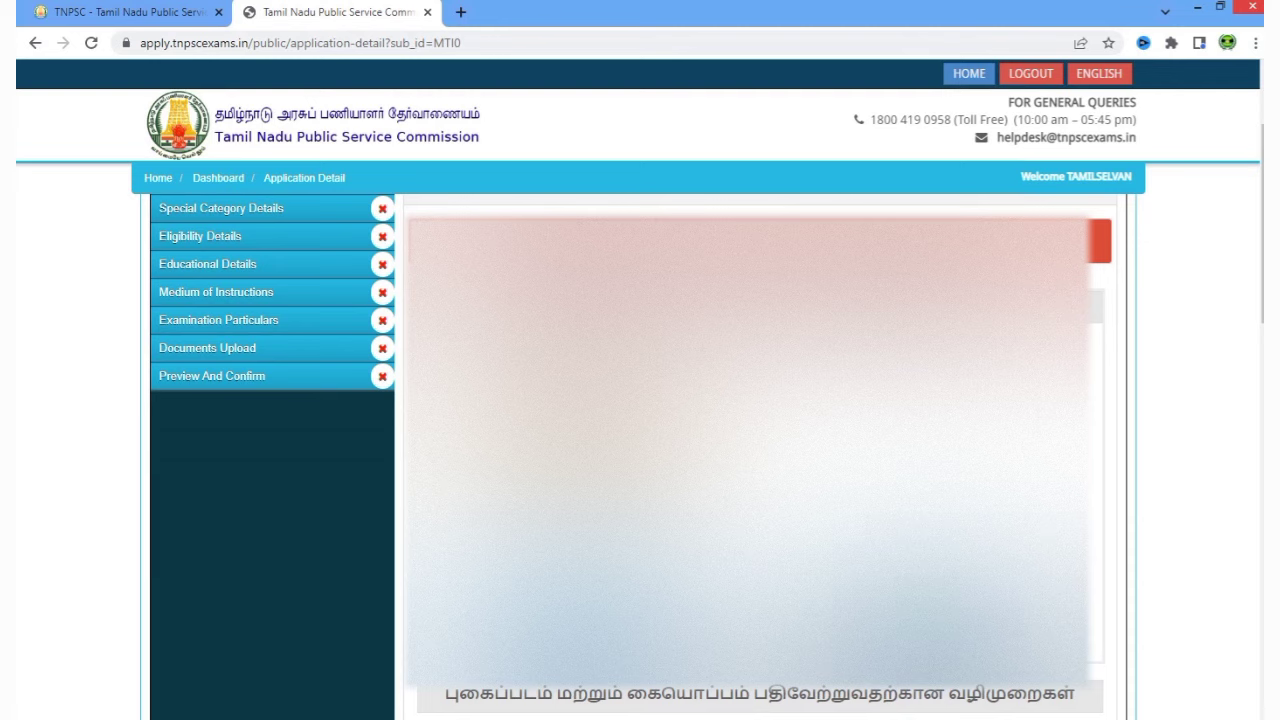
scroll(280, 340, "down", 10)
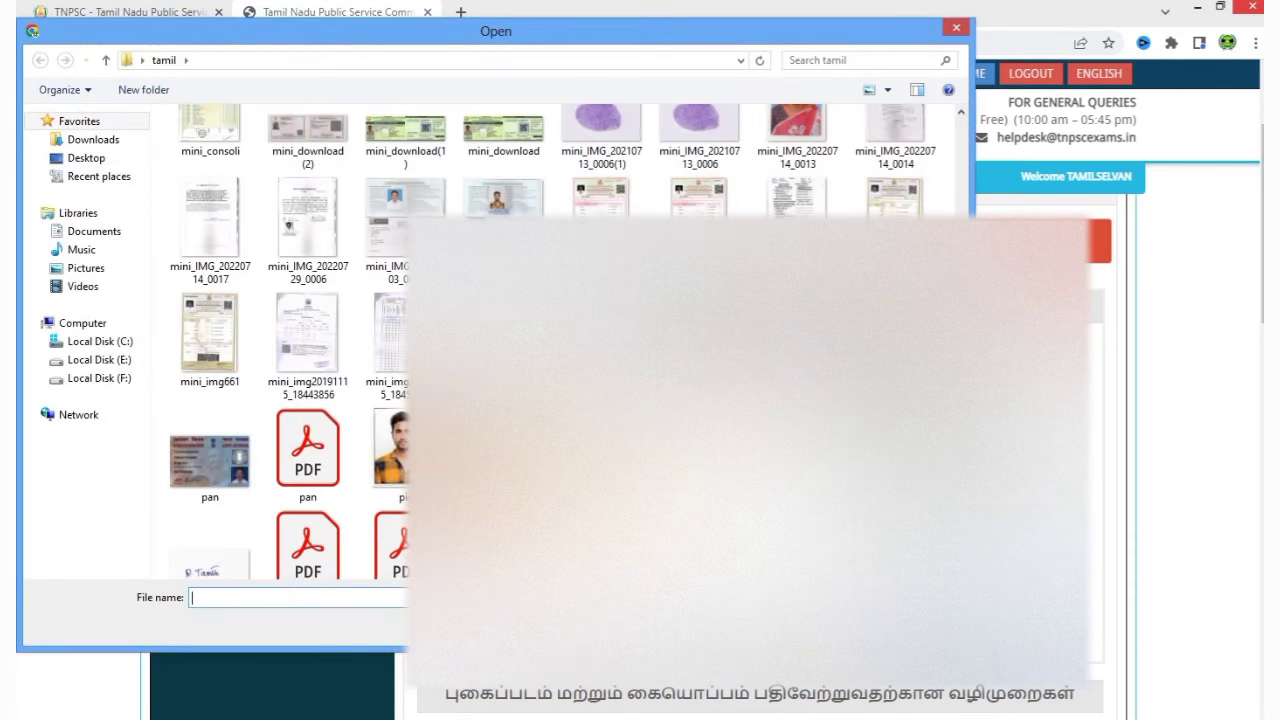
double_click(308, 448)
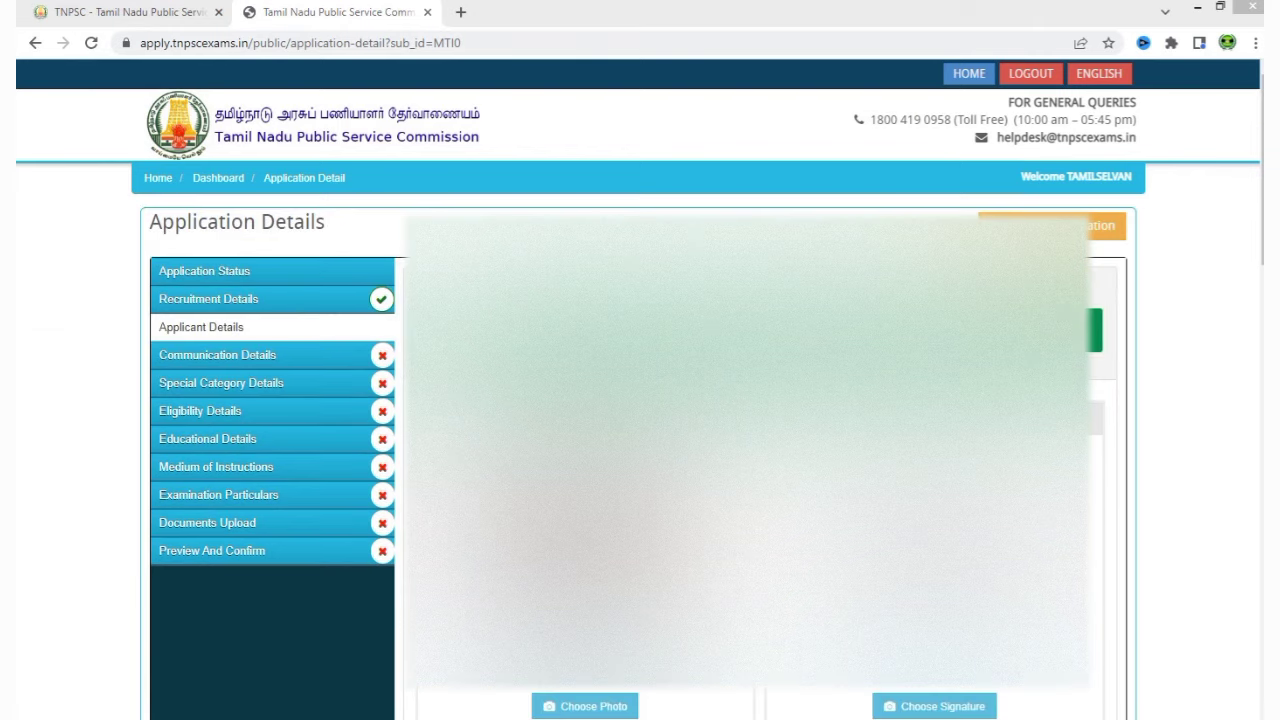
- Enter the applicant's name in the personal details section of the application form
scroll(640, 450, "down", 3)
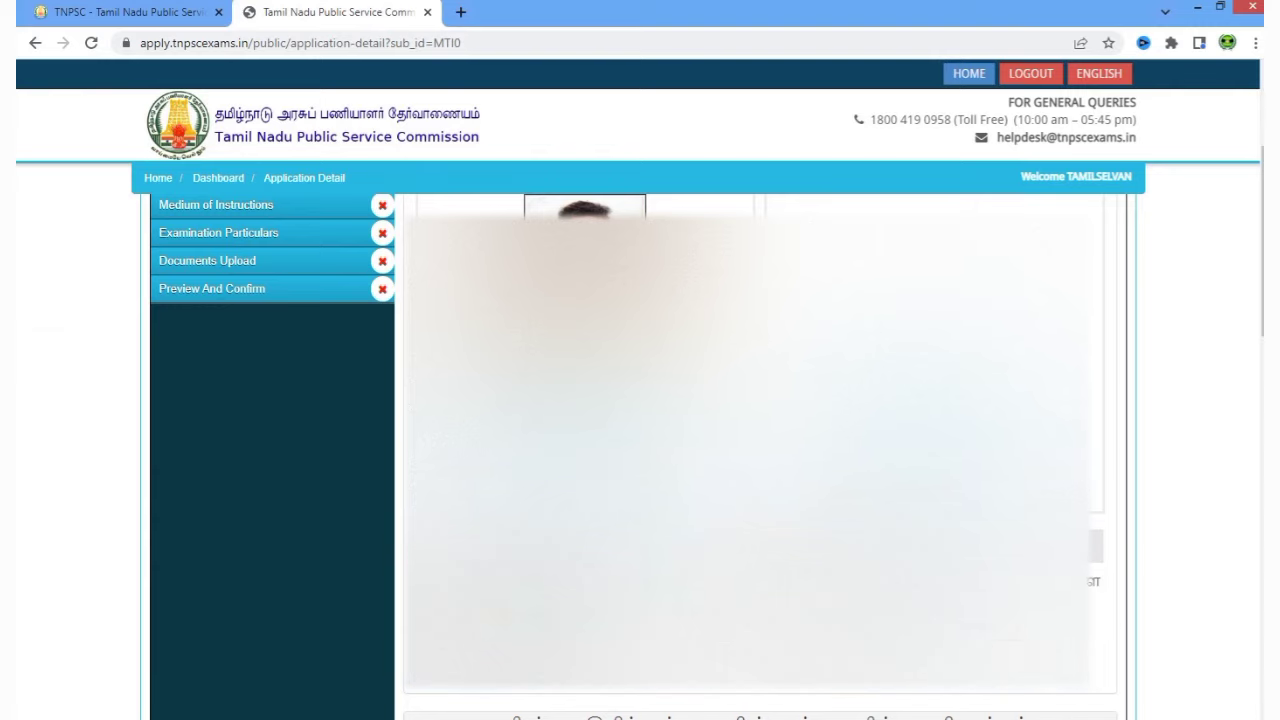
scroll(760, 450, "down", 5)
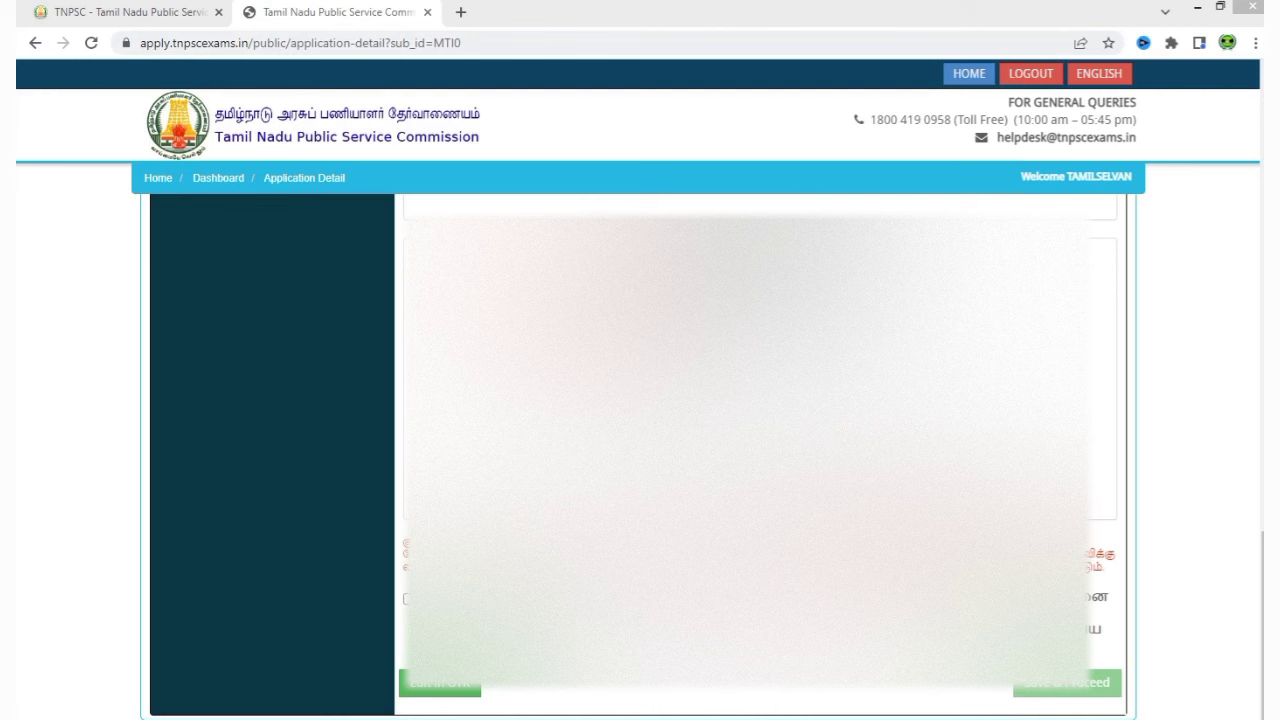
left_click(1086, 420)
left_click(800, 290)
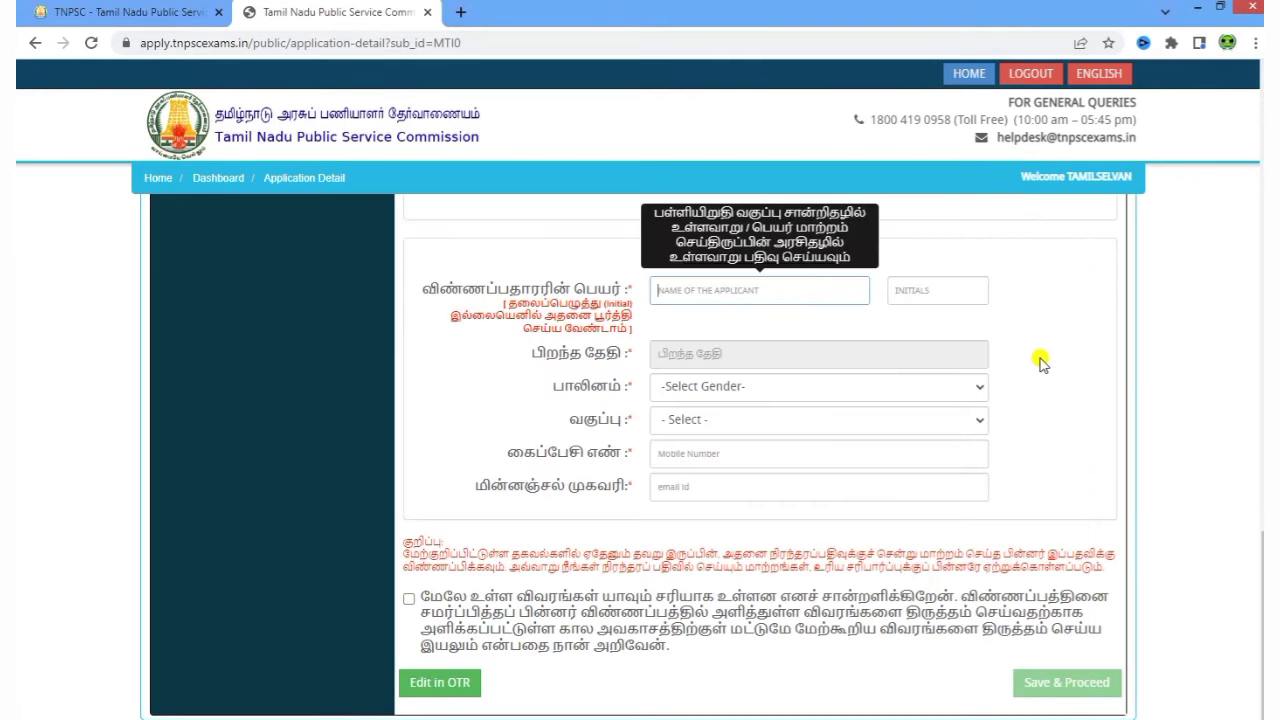
type("T")
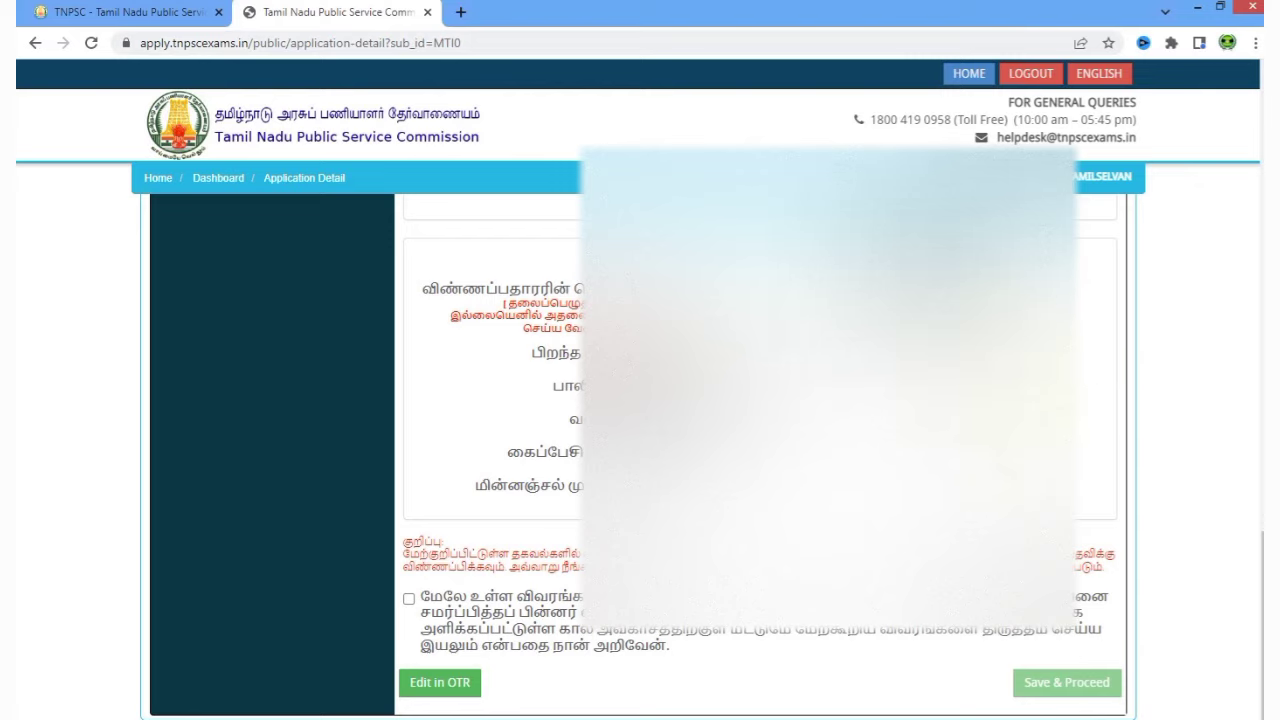
- Select the applicant's birth year in the calendar of the date of birth field
key("alt+Down")
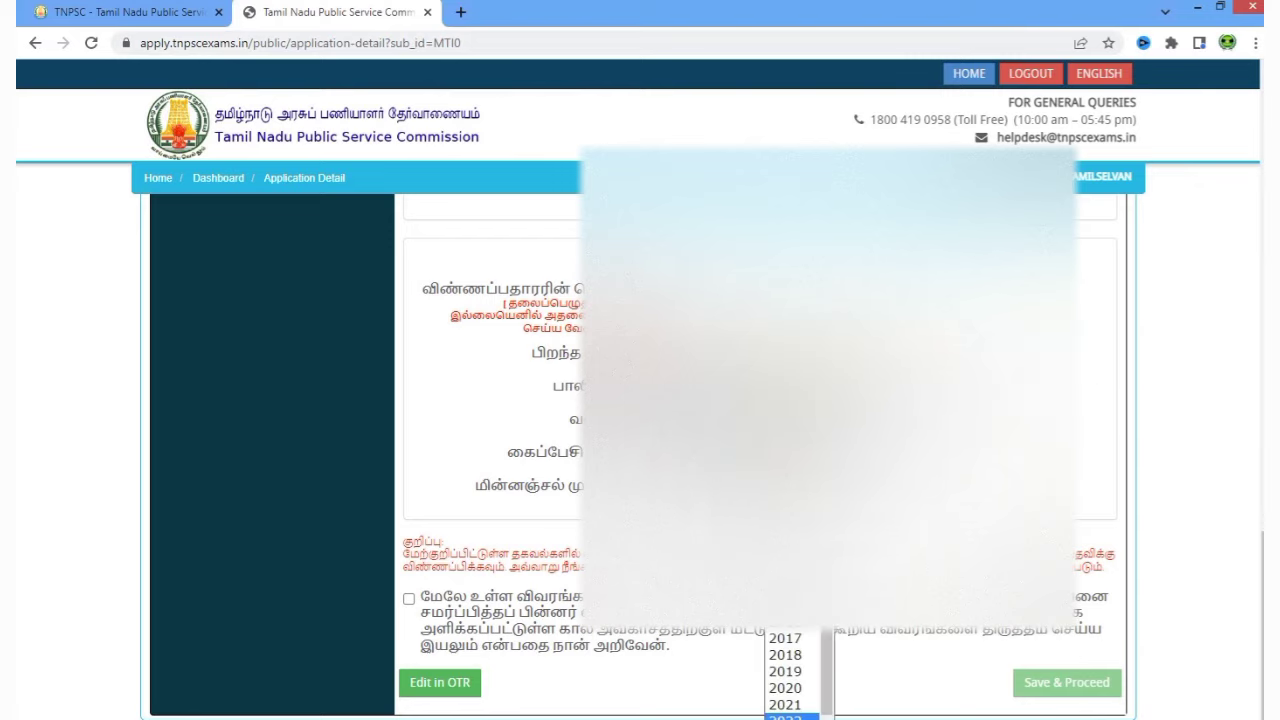
key("Up")
key("Up")
key("Up")
key("Up")
key("Up")
key("Up")
key("Up")
key("Up")
key("Up")
key("Up")
key("Up")
key("Return")
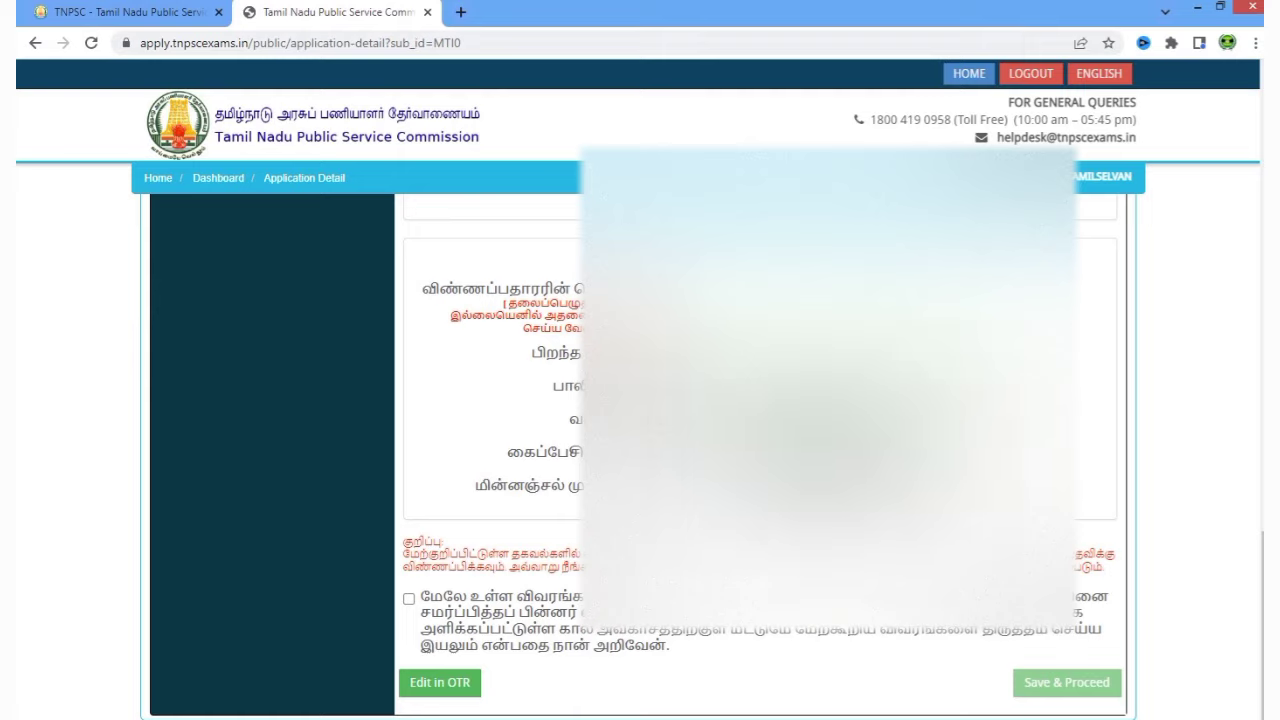
- Accept the declarations on the applicant details and communication details pages, saving each page
left_click(408, 598)
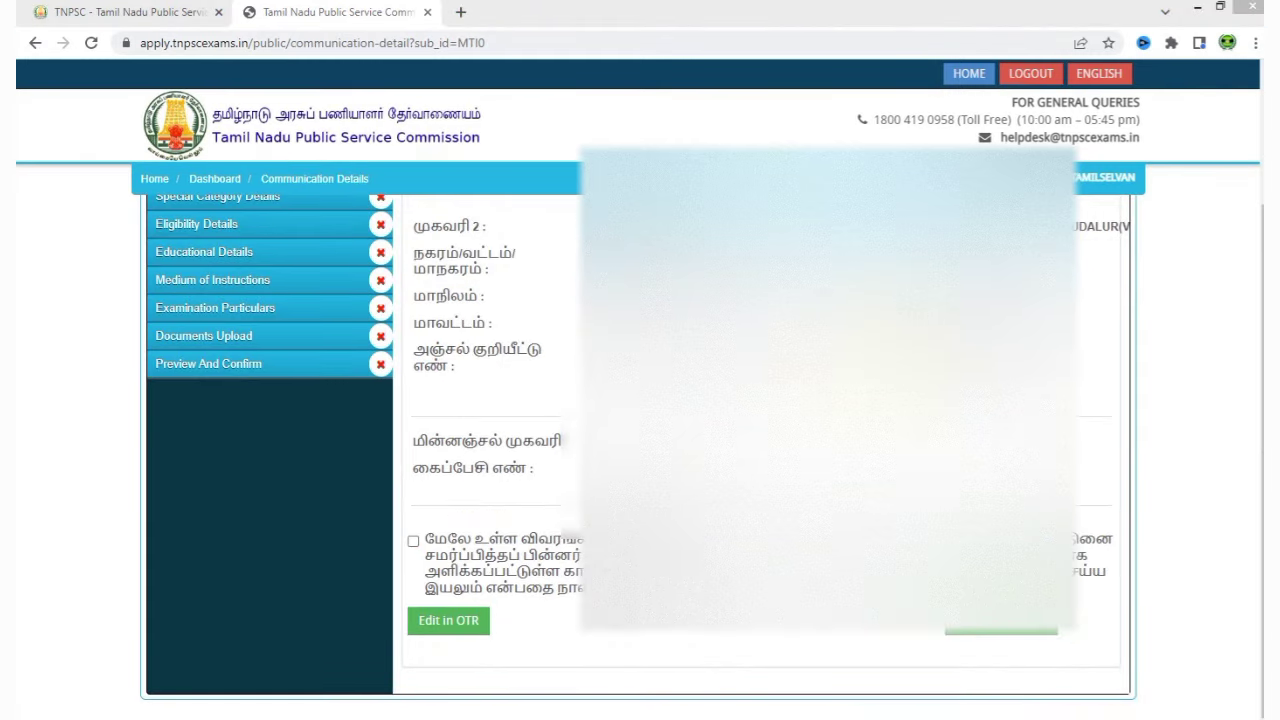
left_click(413, 541)
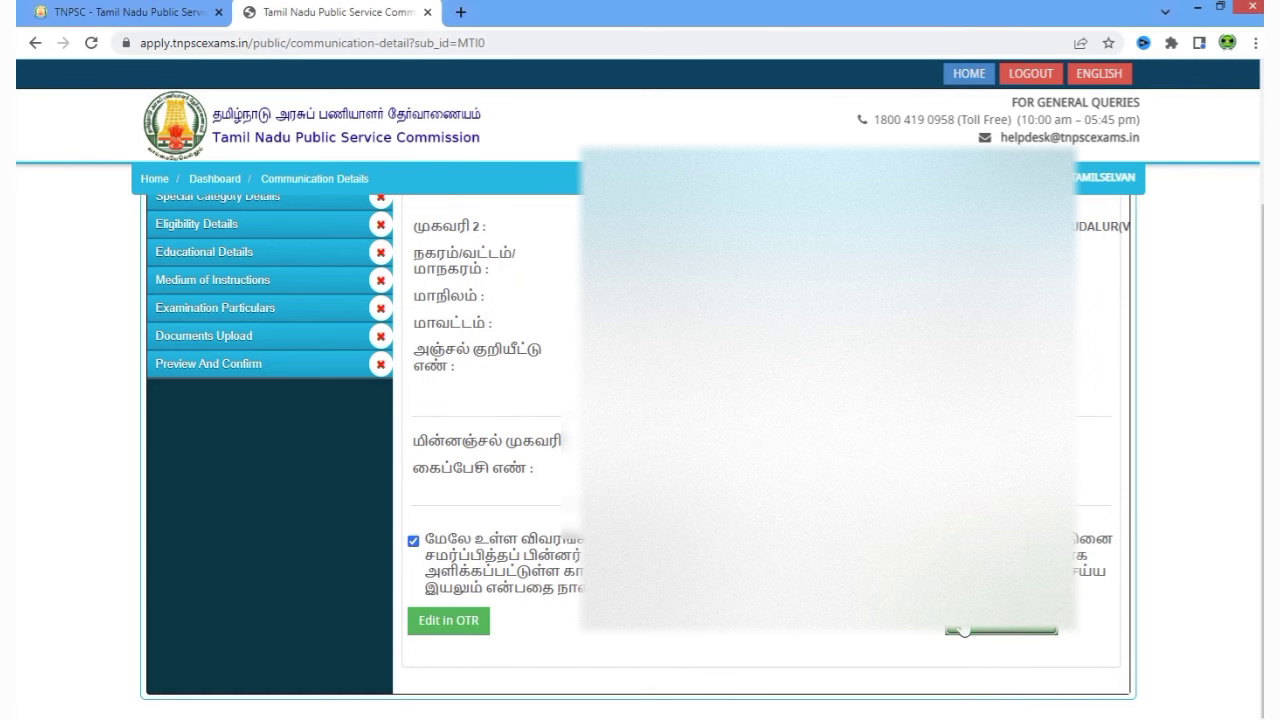
left_click(963, 630)
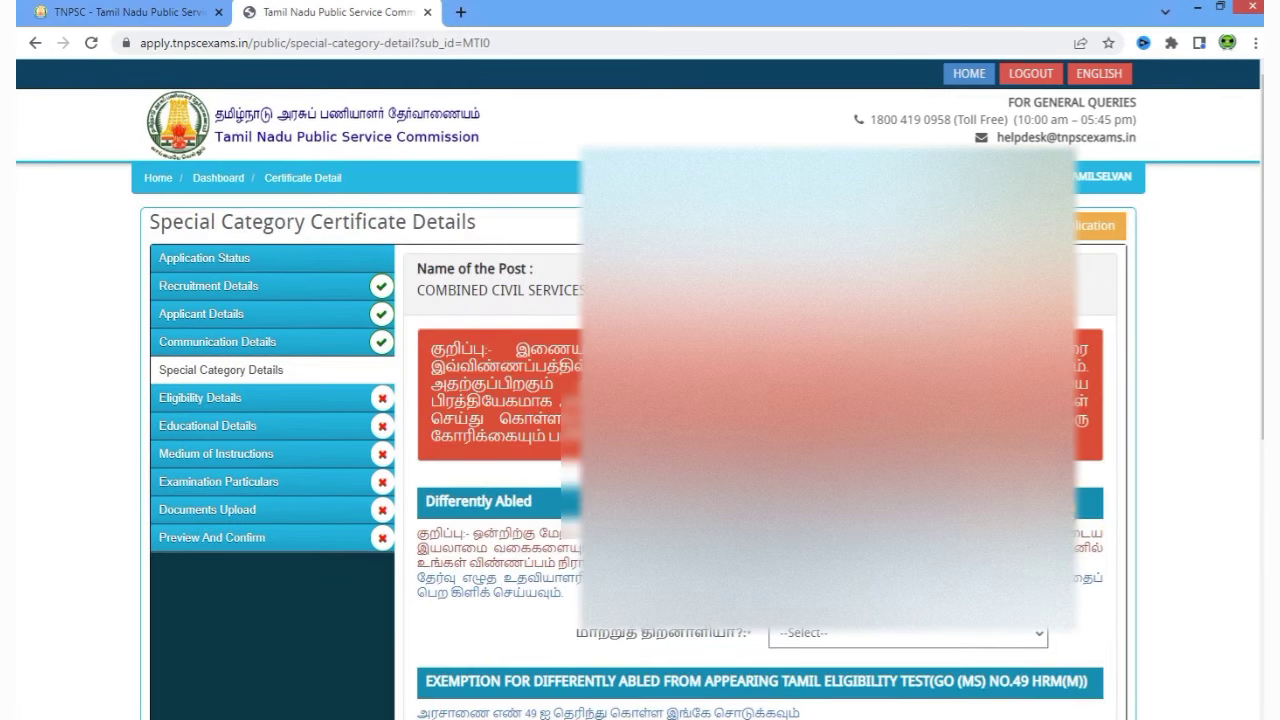
- Set the differently abled answer to Yes and acknowledge the certificate alert
scroll(1092, 588, "down", 3)
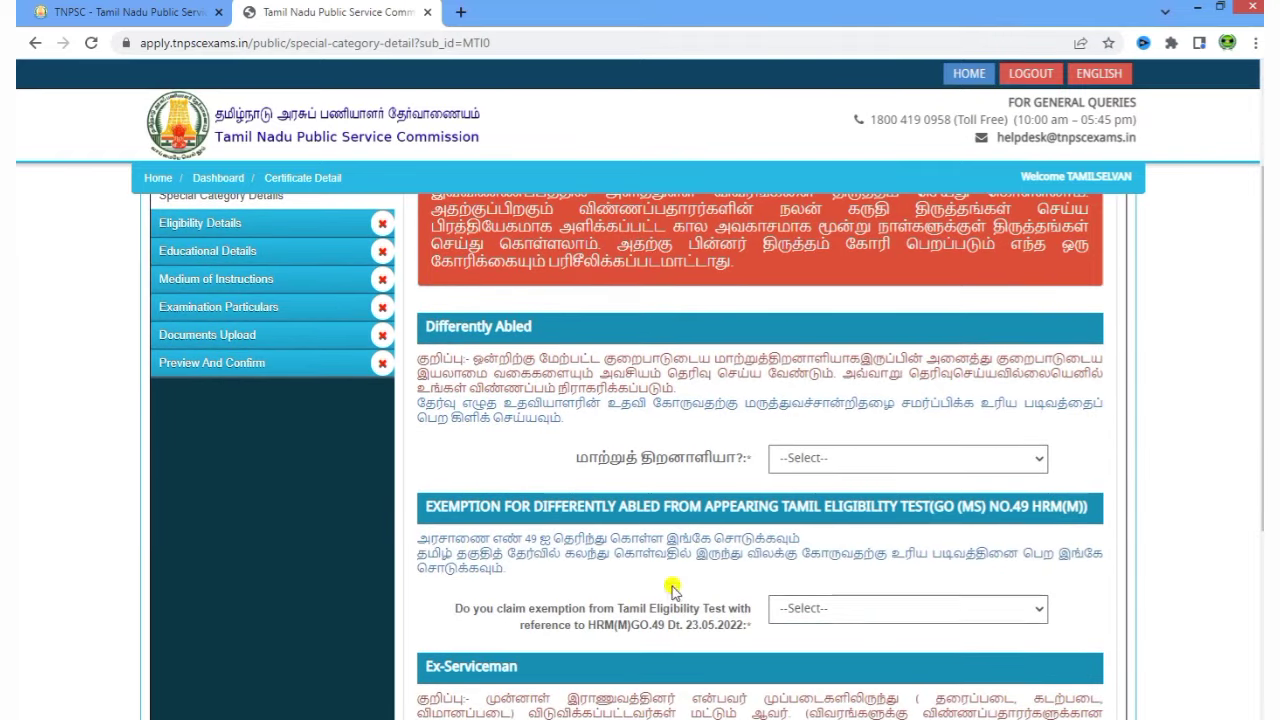
left_click_drag(566, 457, 712, 460)
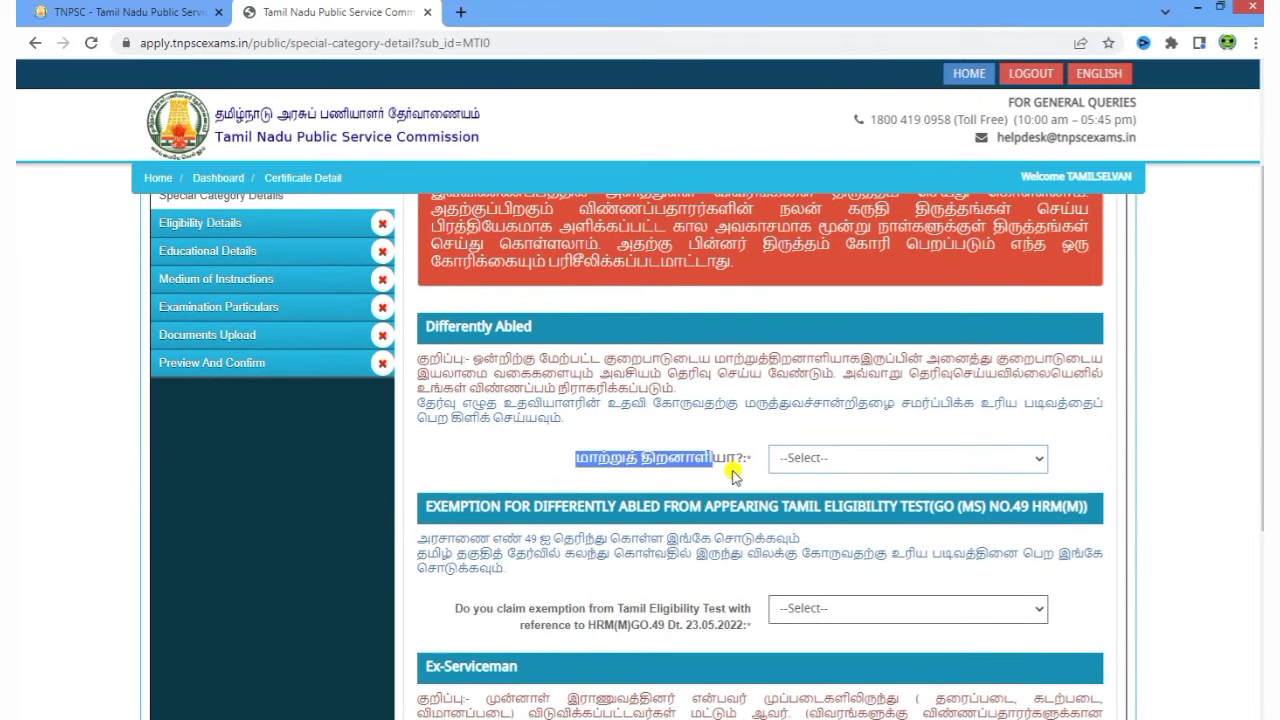
left_click(814, 462)
left_click(810, 498)
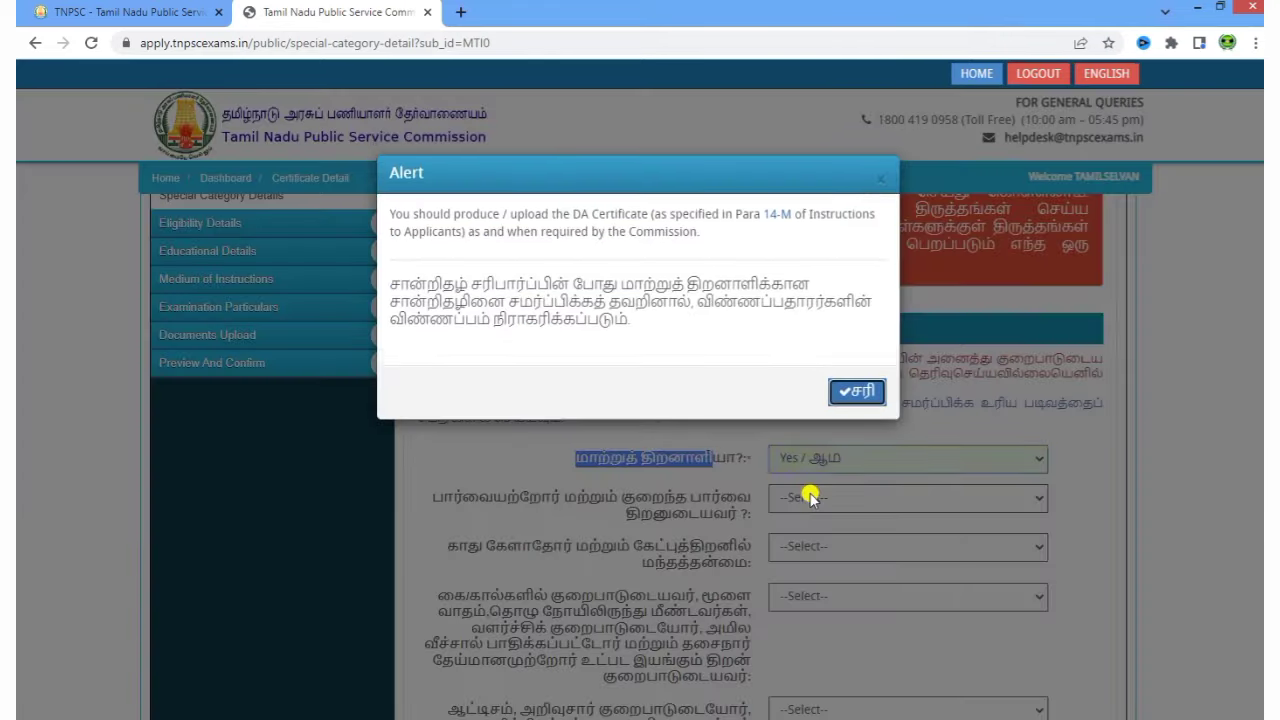
left_click(849, 392)
scroll(871, 586, "down", 2)
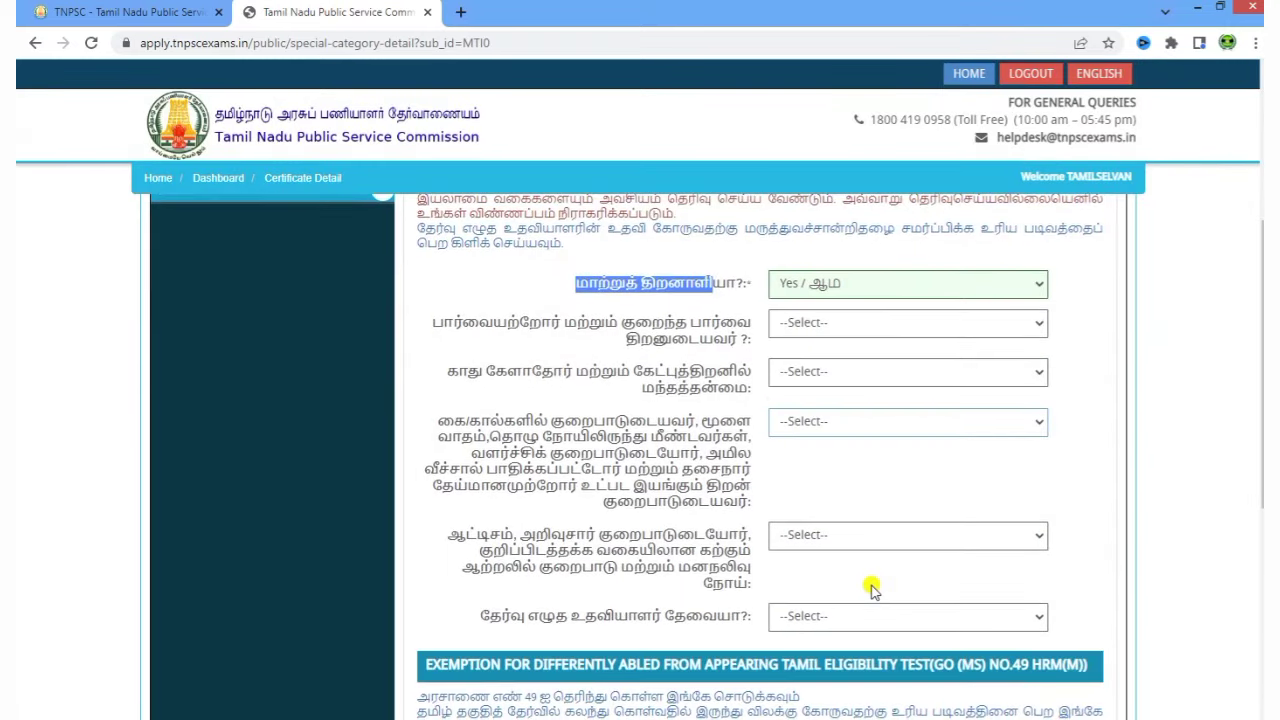
- Change the differently abled answer in the special category details to No
left_click(820, 286)
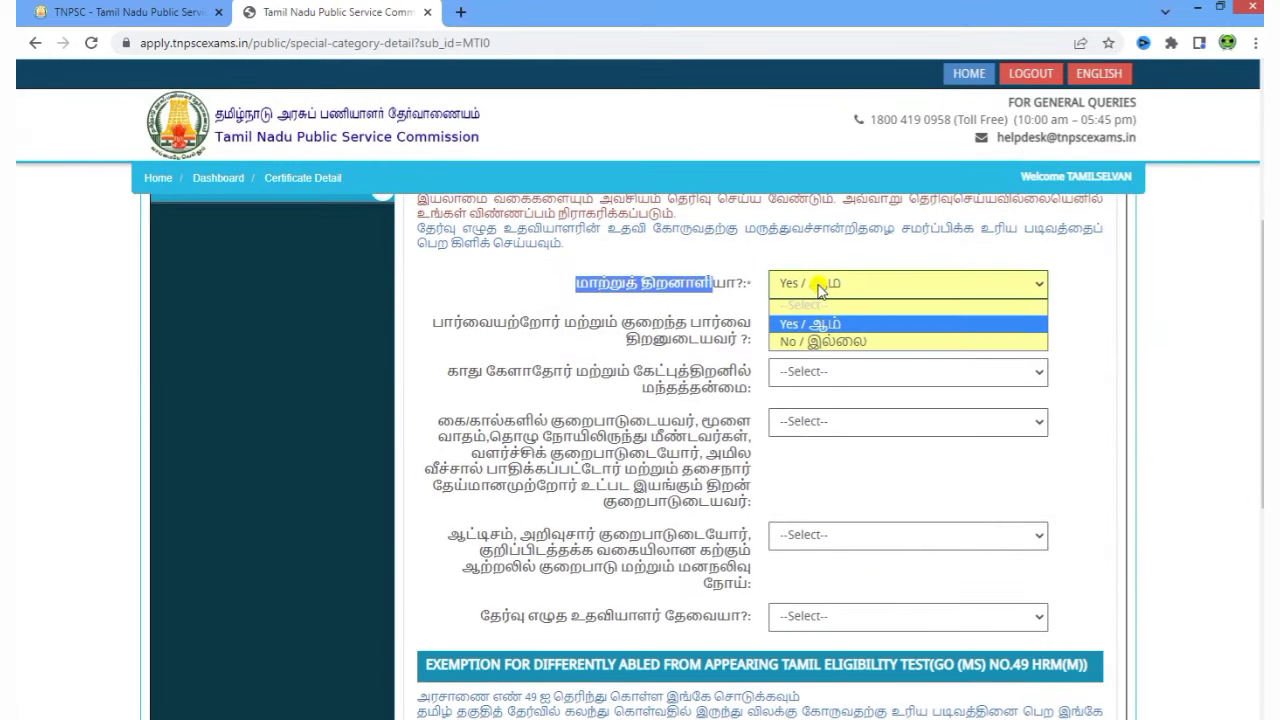
left_click(820, 340)
left_click(855, 513)
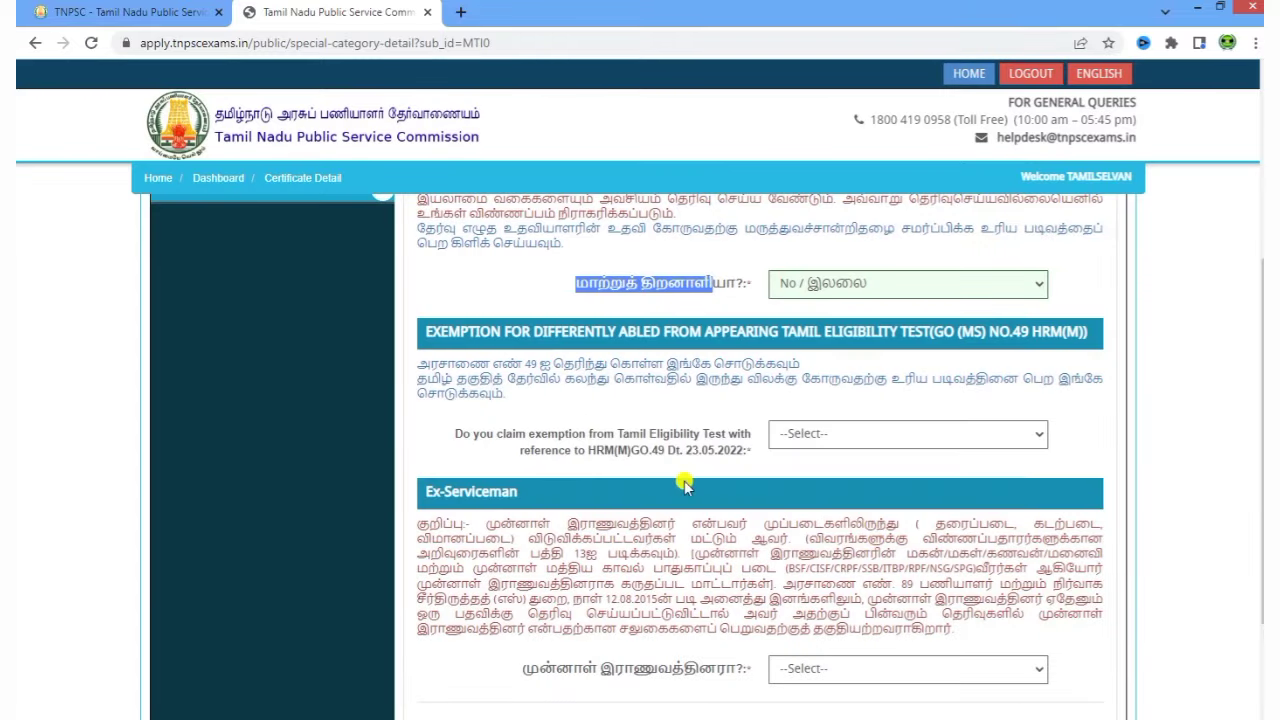
- Answer No to the ex-serviceman question and accept the declaration for the special category details
left_click_drag(455, 438, 790, 450)
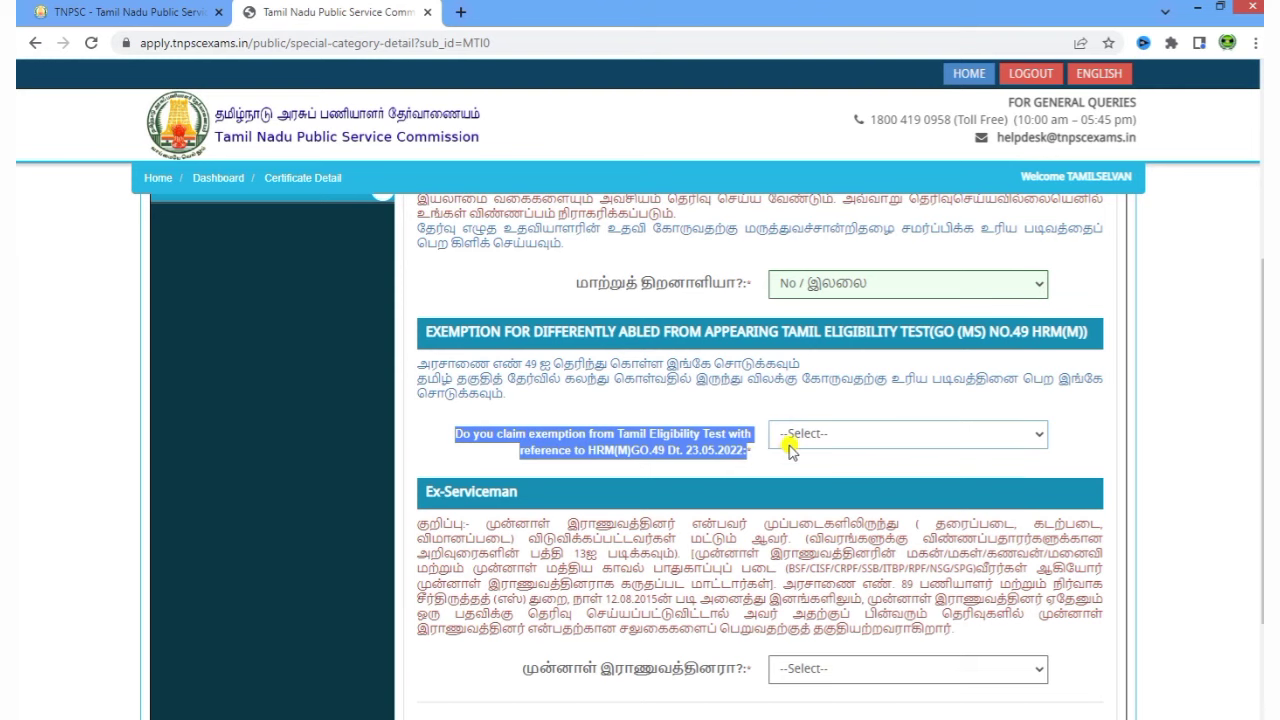
left_click(797, 463)
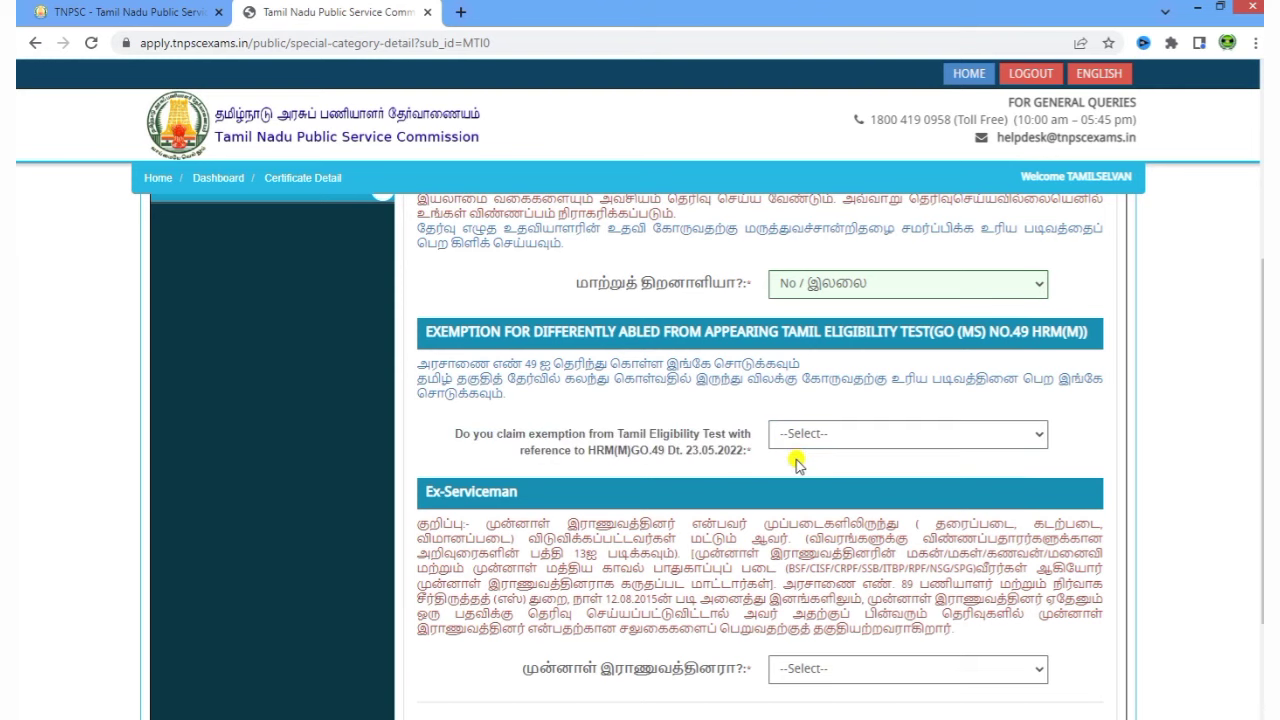
scroll(797, 463, "down", 3)
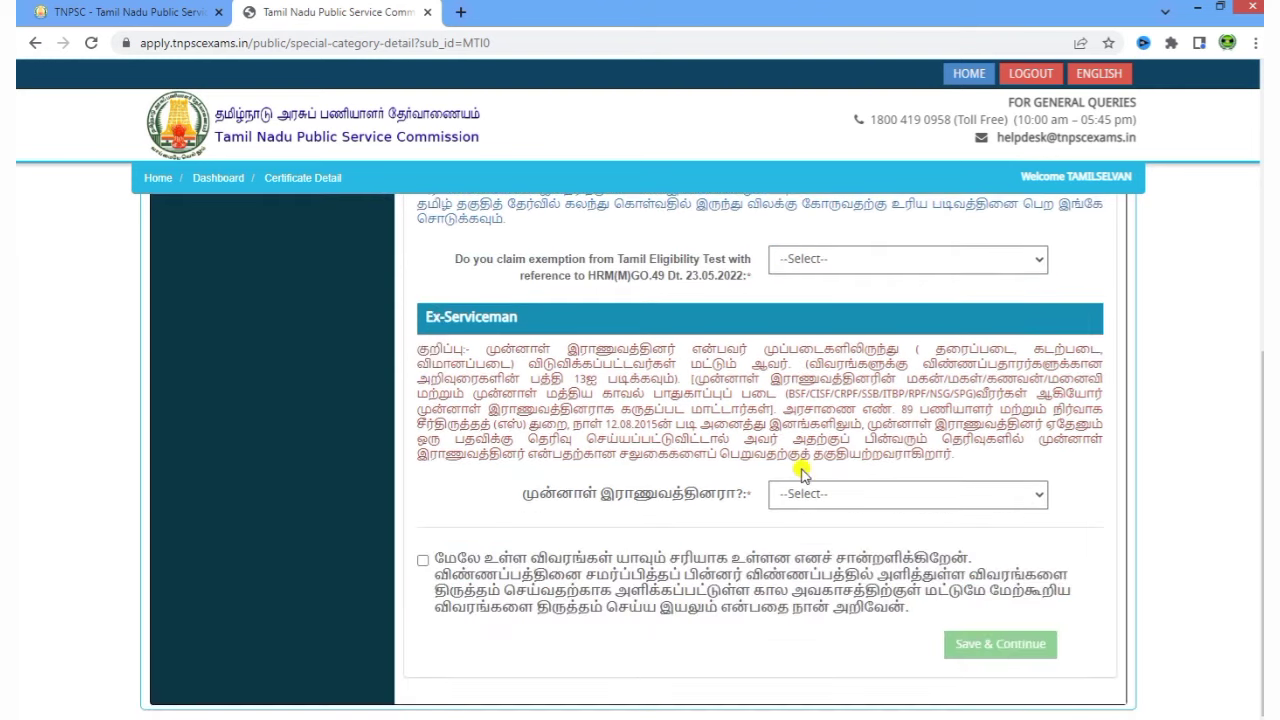
left_click_drag(517, 491, 818, 508)
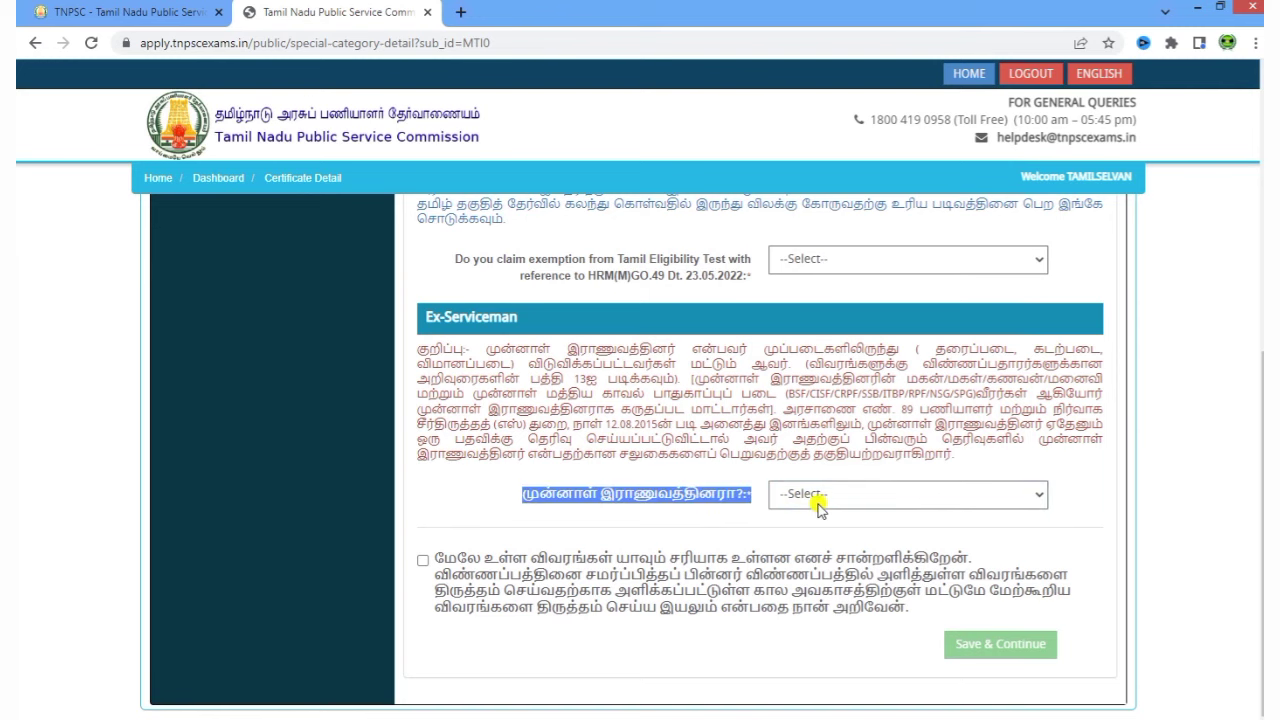
left_click(818, 500)
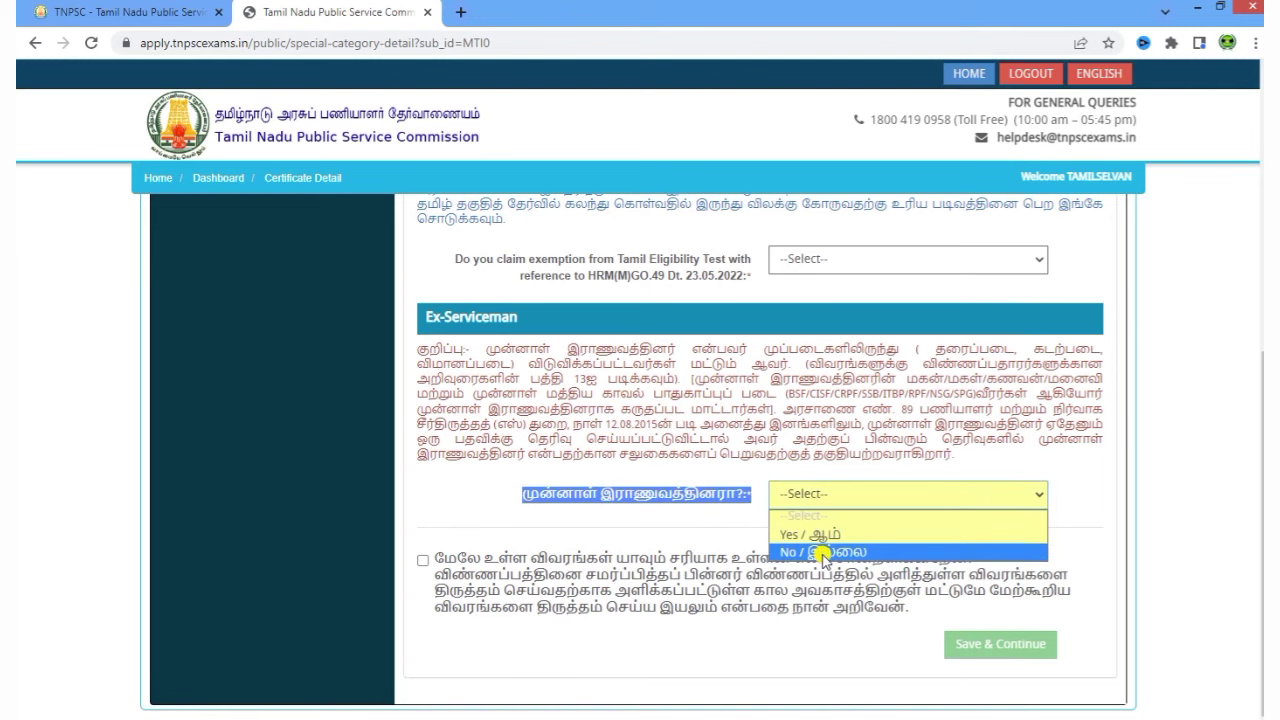
left_click(821, 553)
left_click(852, 514)
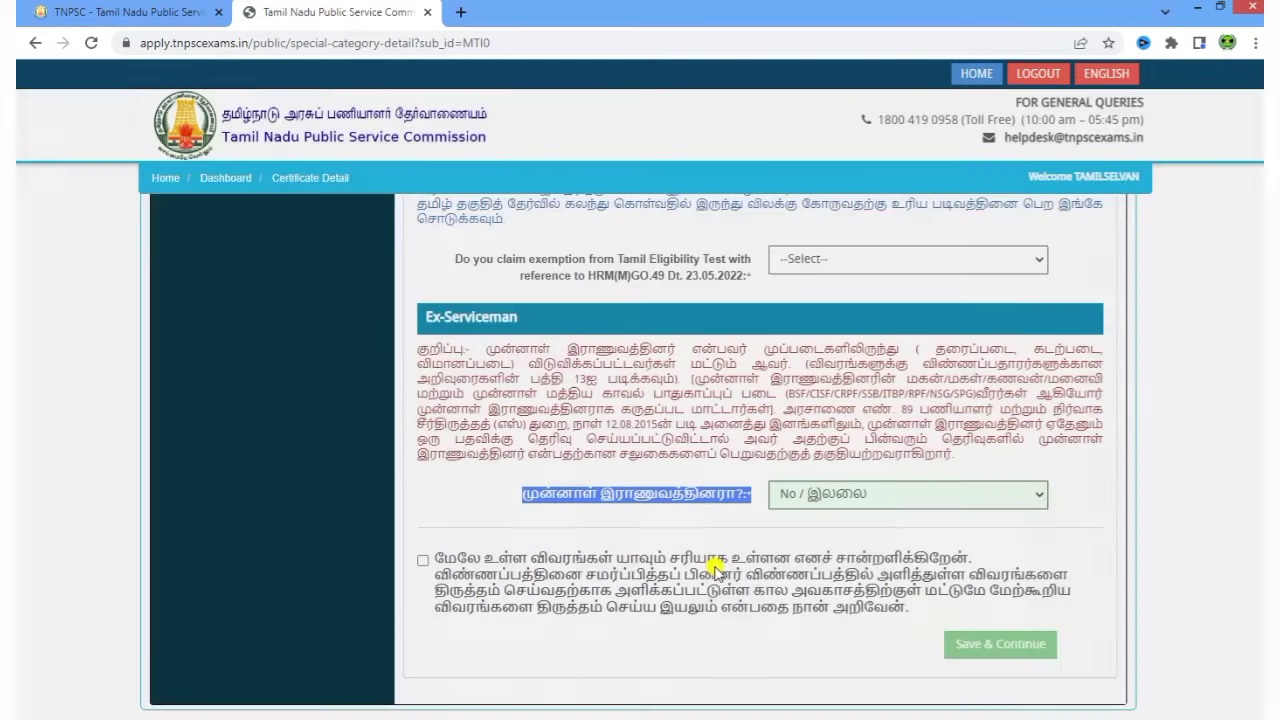
left_click(423, 560)
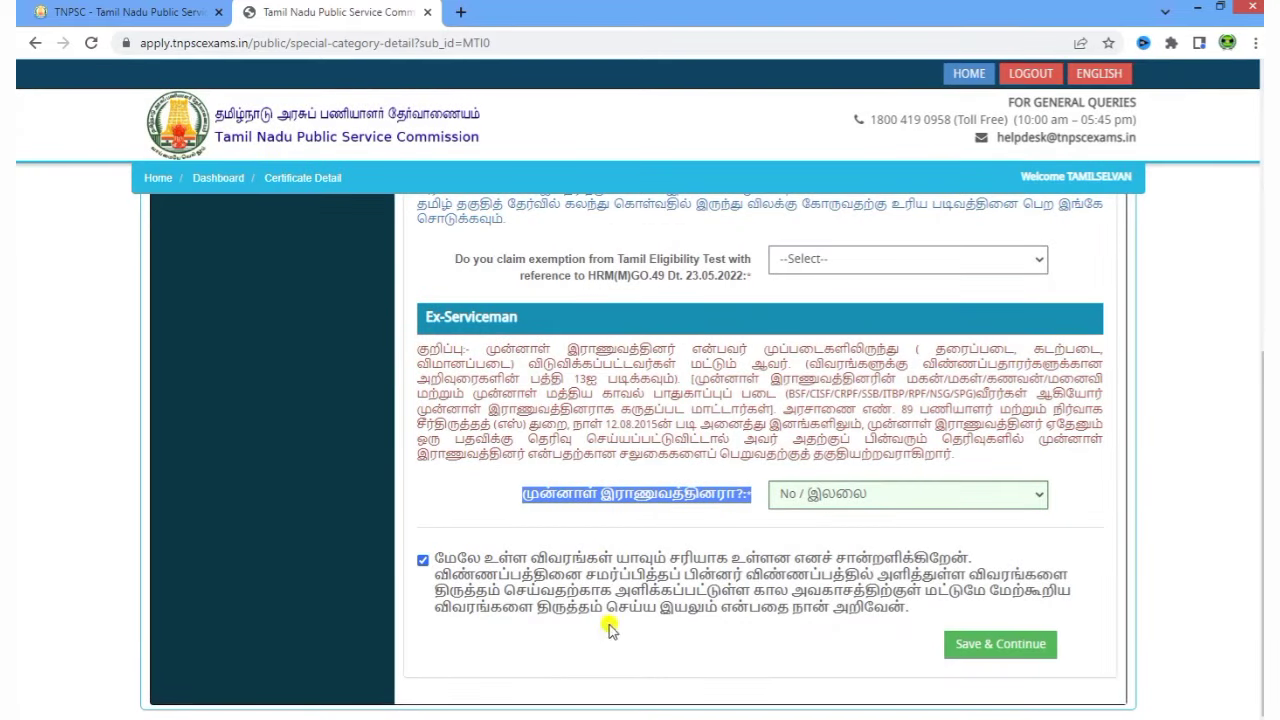
left_click(1038, 645)
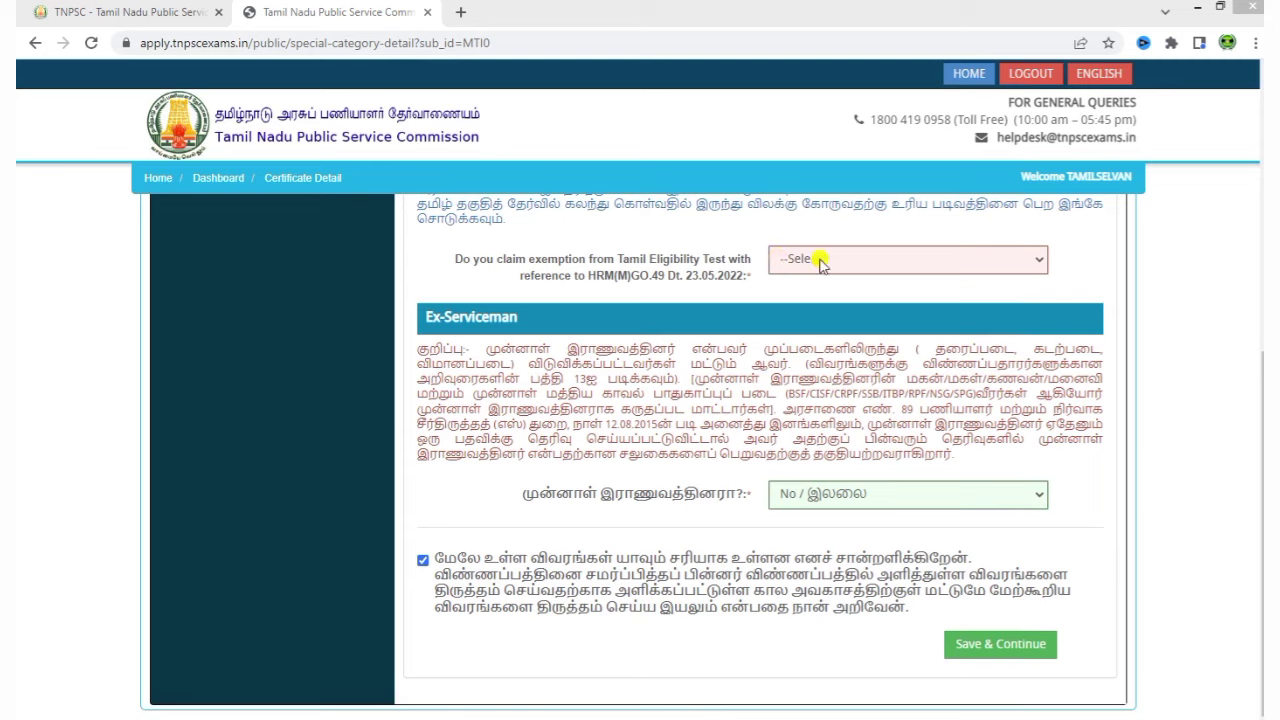
- Answer No to claiming exemption from the Tamil Eligibility Test and save the special category details
left_click(820, 262)
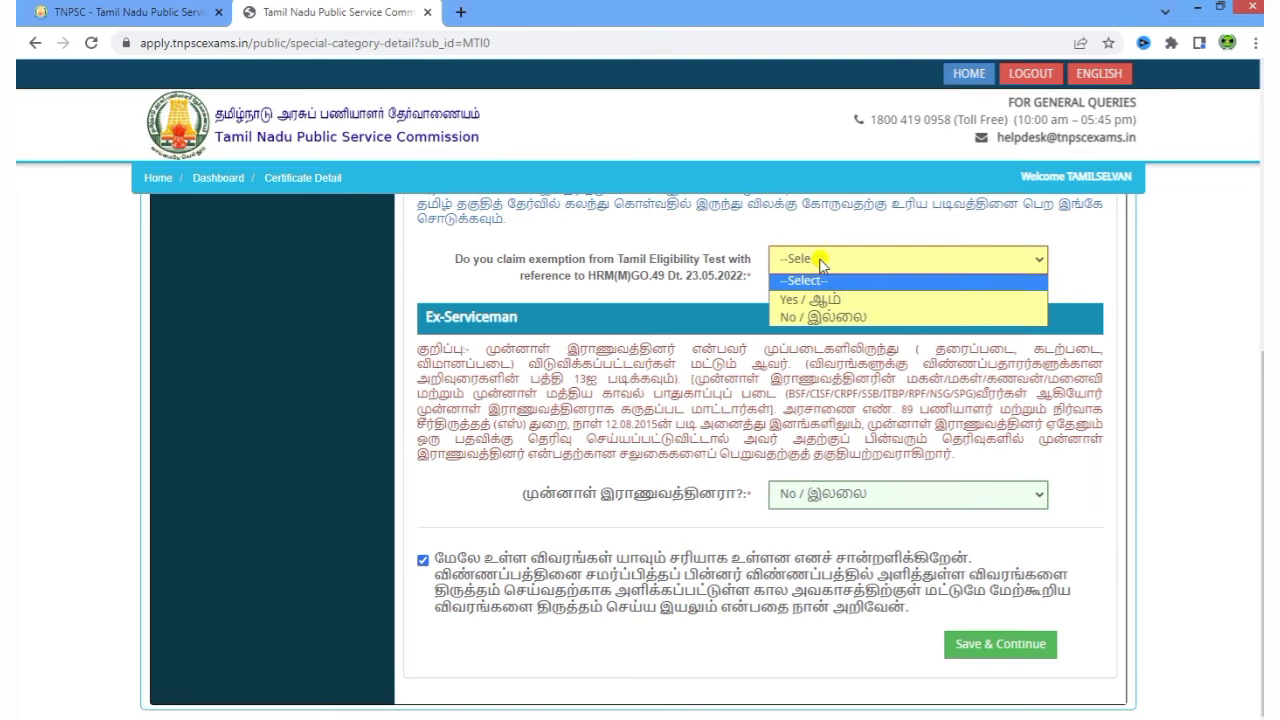
left_click(824, 316)
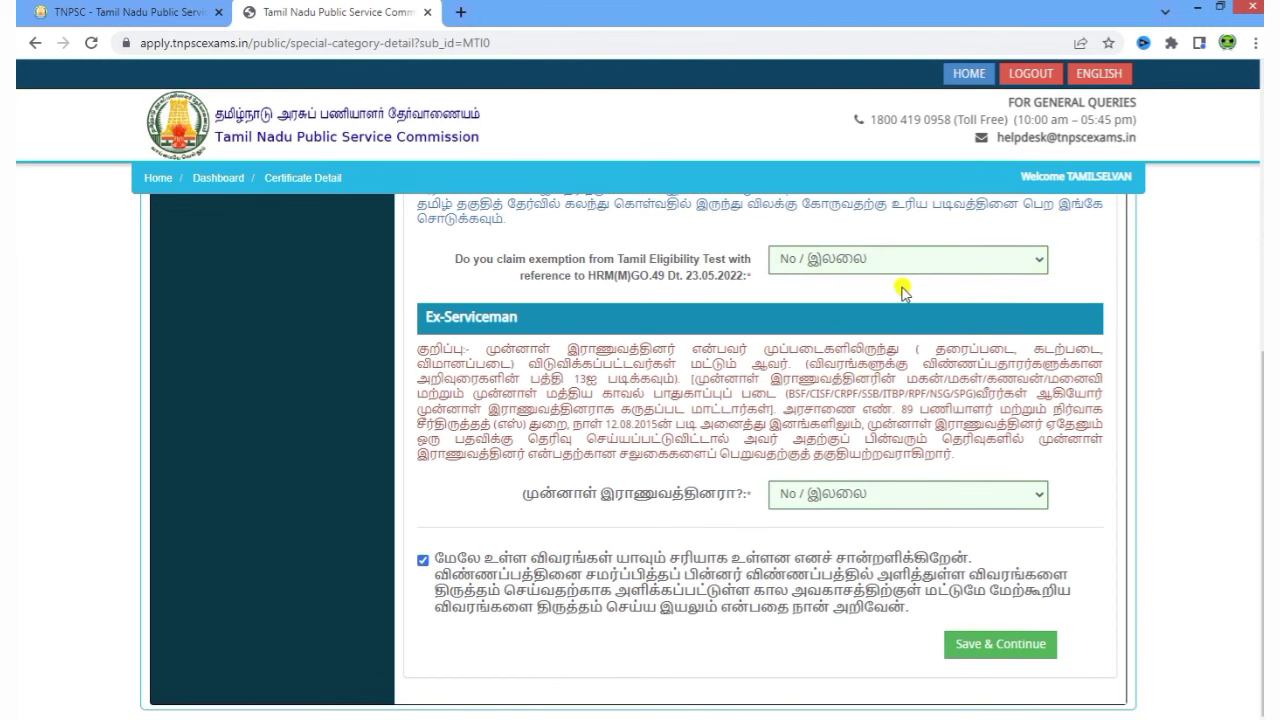
left_click(958, 645)
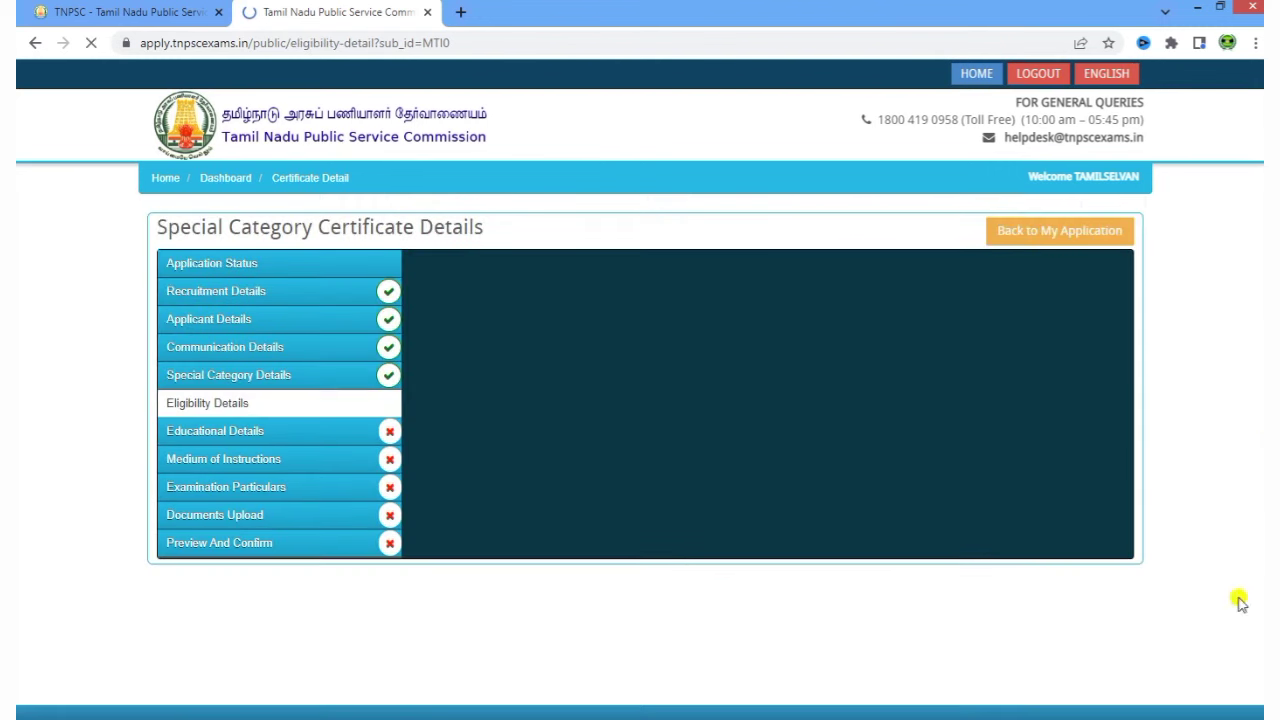
- Answer No to the government employee question in the eligibility details and set the employment status to UNEMPLOYED
scroll(862, 500, "down", 2)
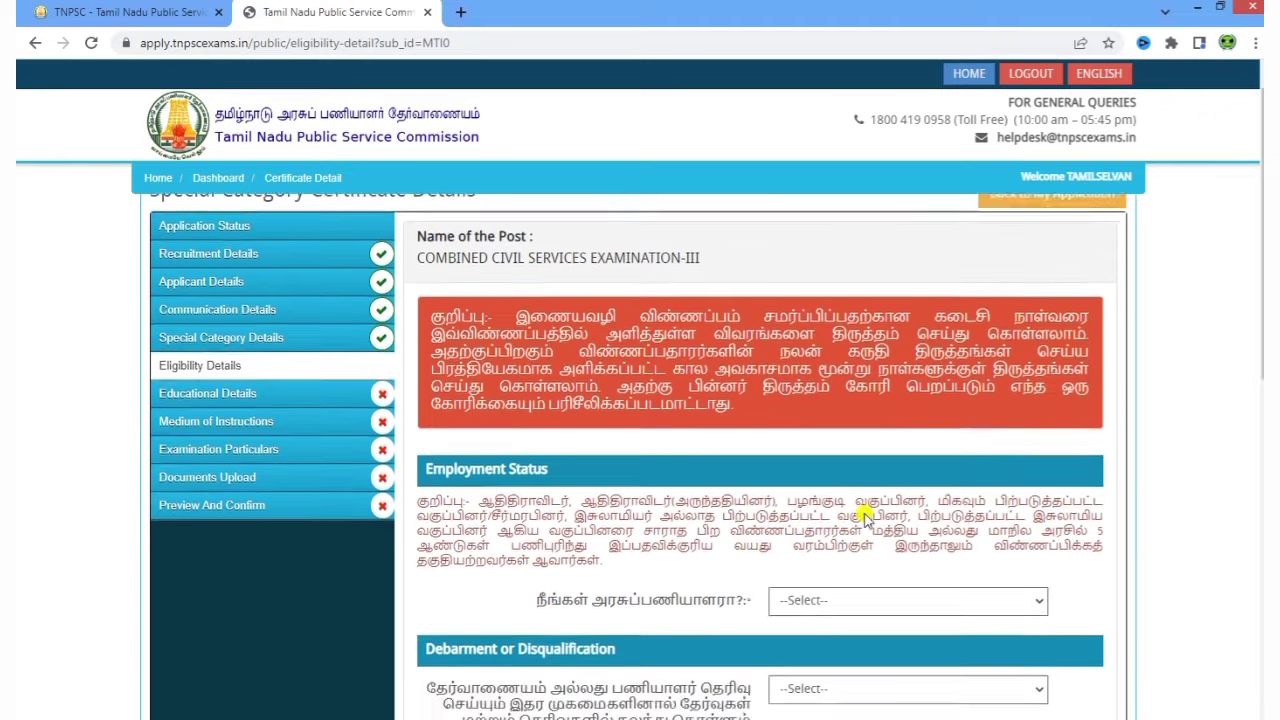
left_click(515, 463)
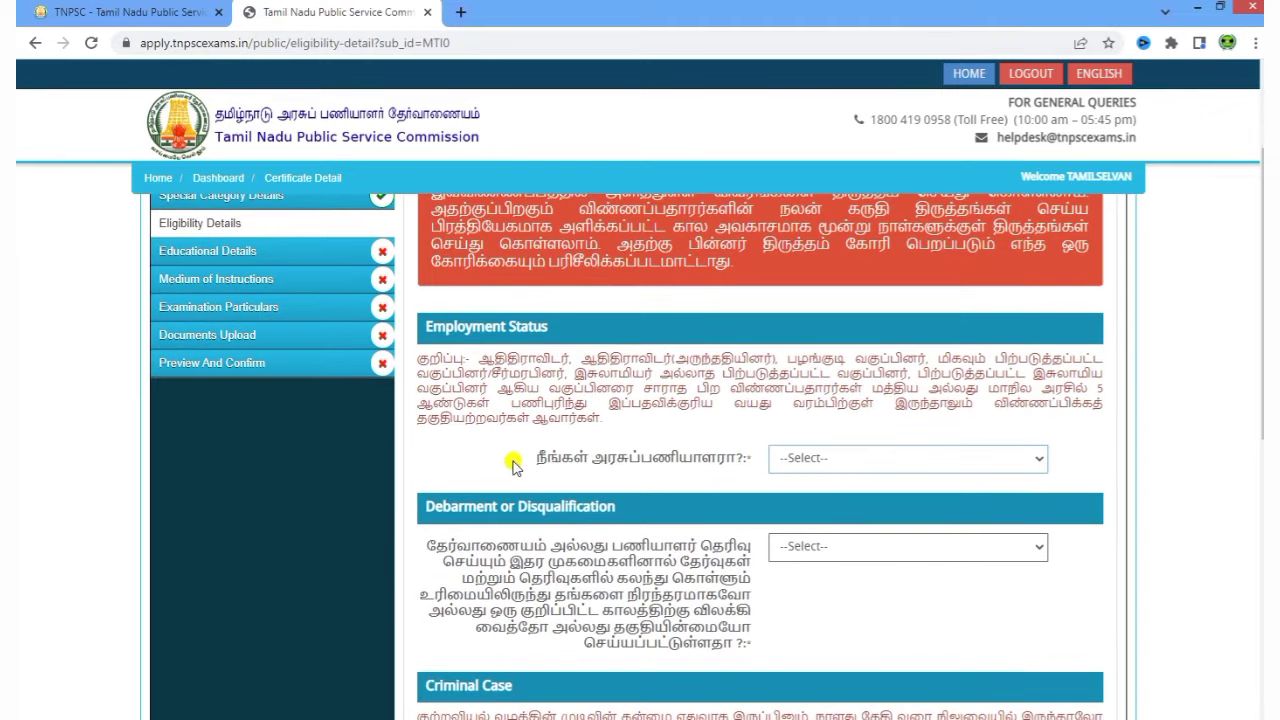
left_click_drag(531, 463, 716, 463)
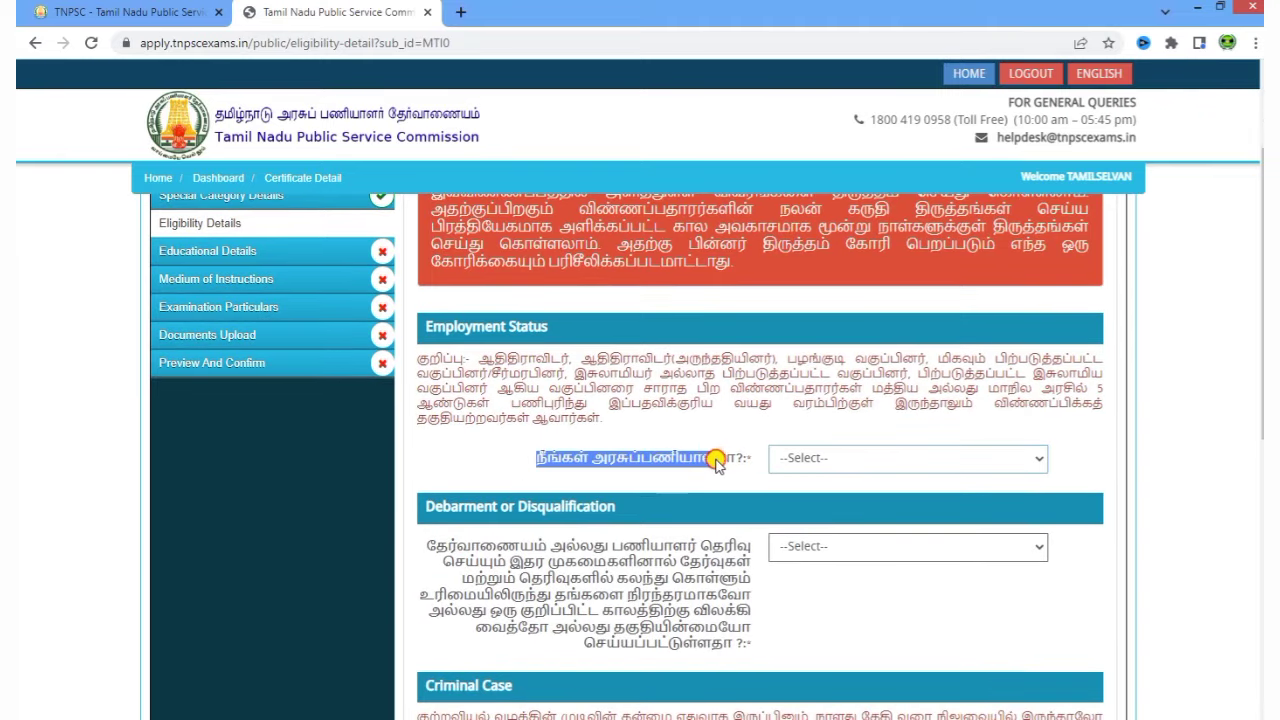
left_click(854, 459)
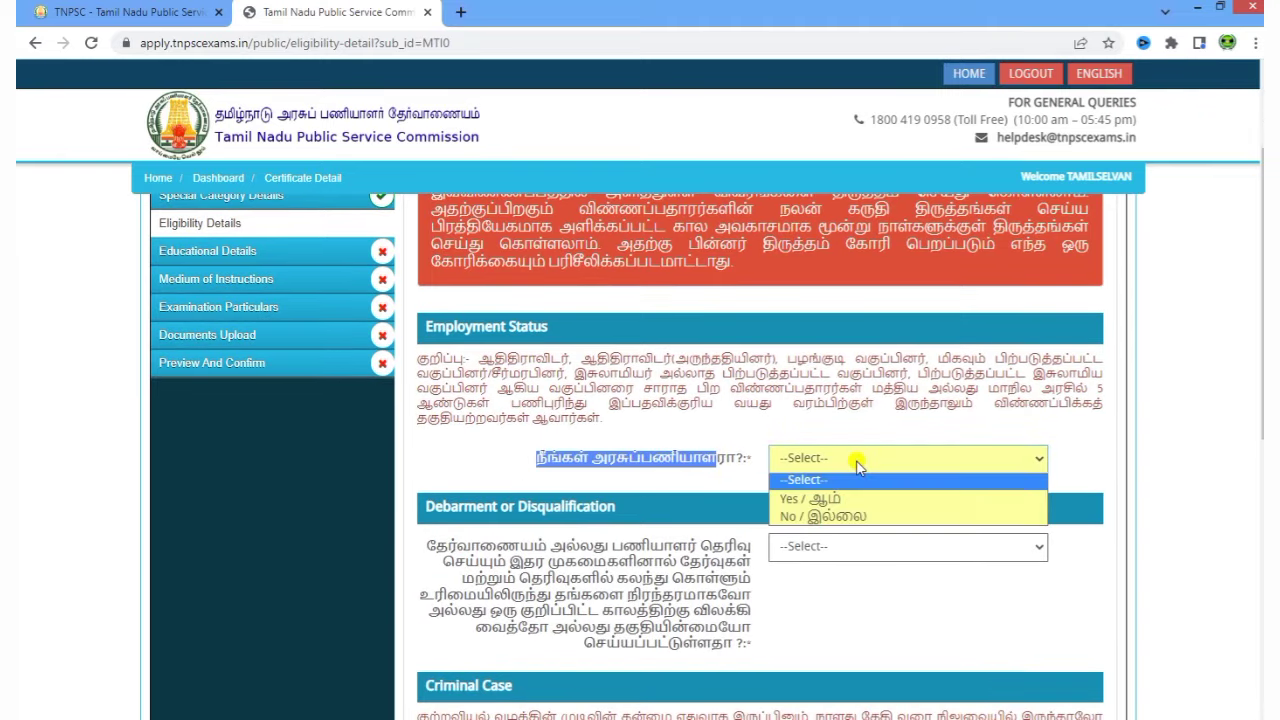
left_click(846, 518)
left_click(1008, 500)
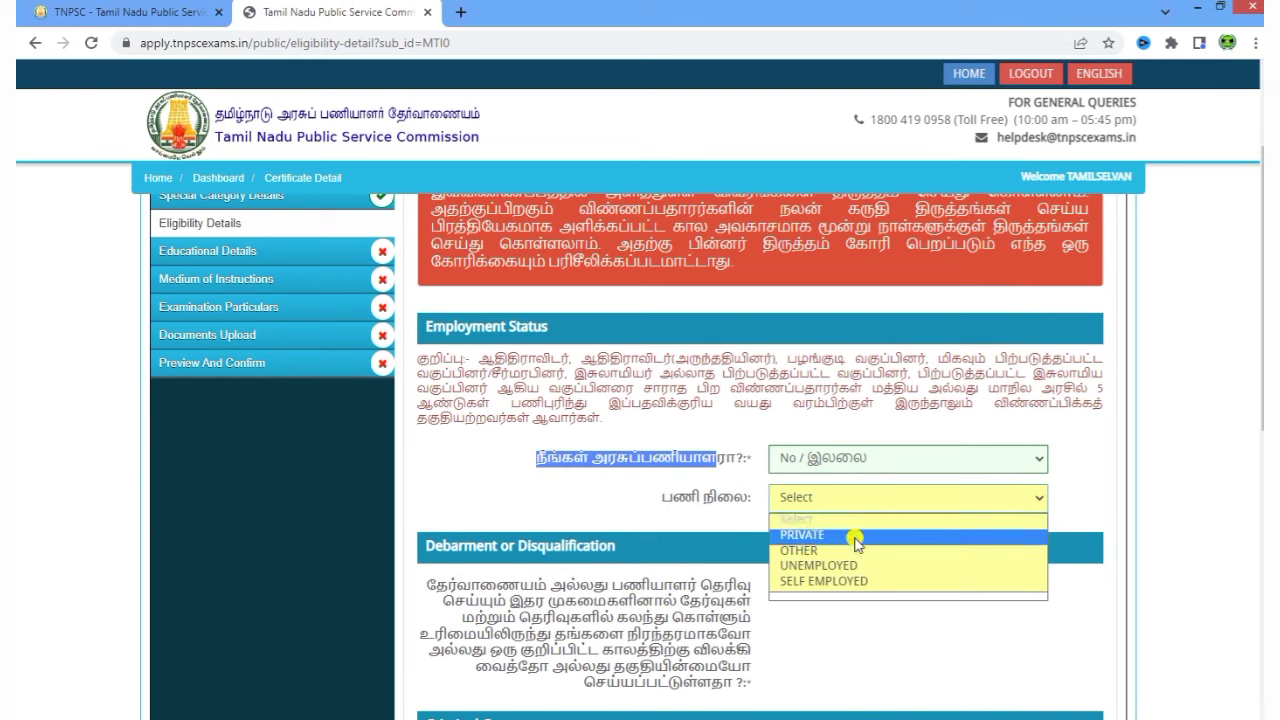
left_click(818, 566)
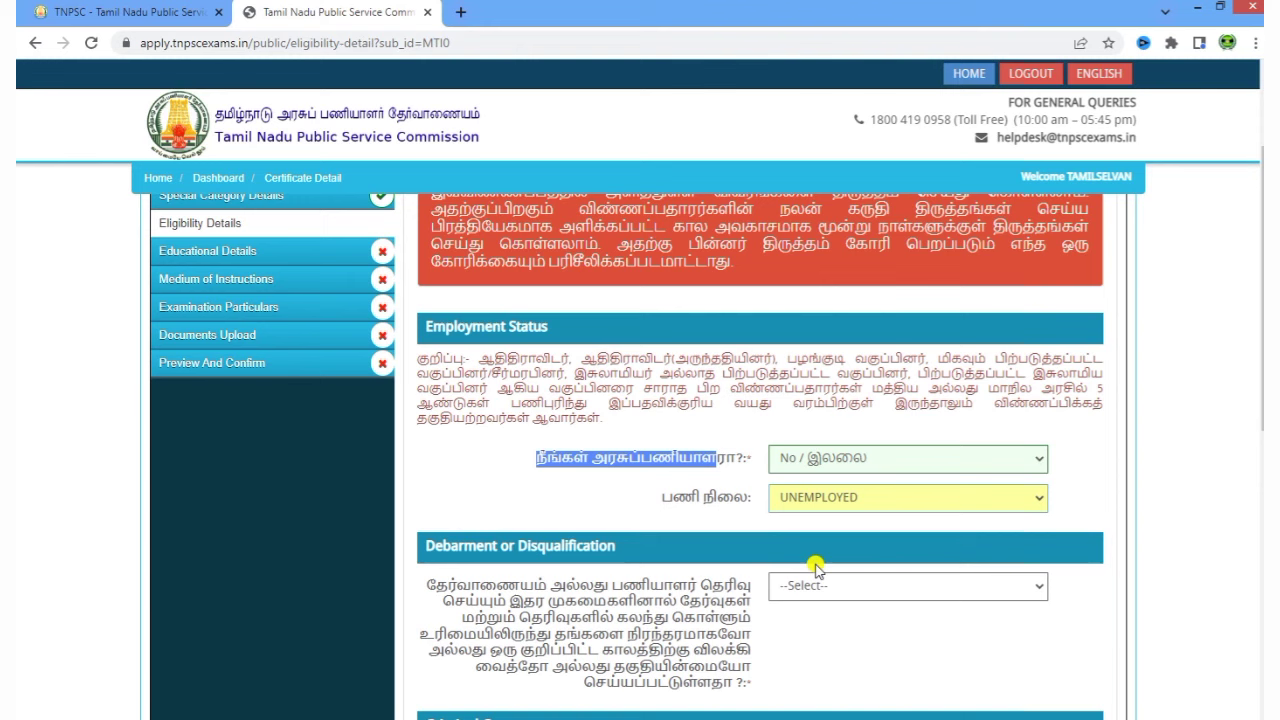
left_click(1063, 523)
- Answer No to the debarment or disqualification question in the eligibility details
scroll(1066, 525, "down", 2)
scroll(1066, 525, "down", 1)
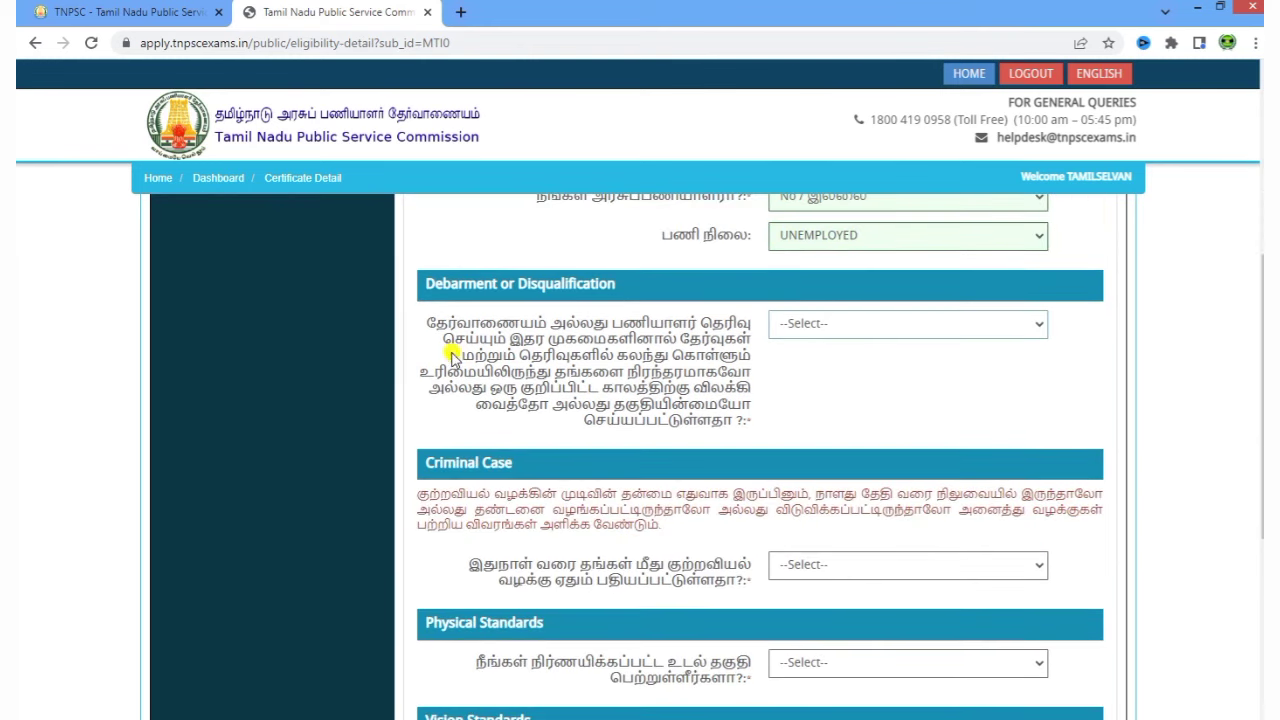
left_click_drag(435, 326, 549, 427)
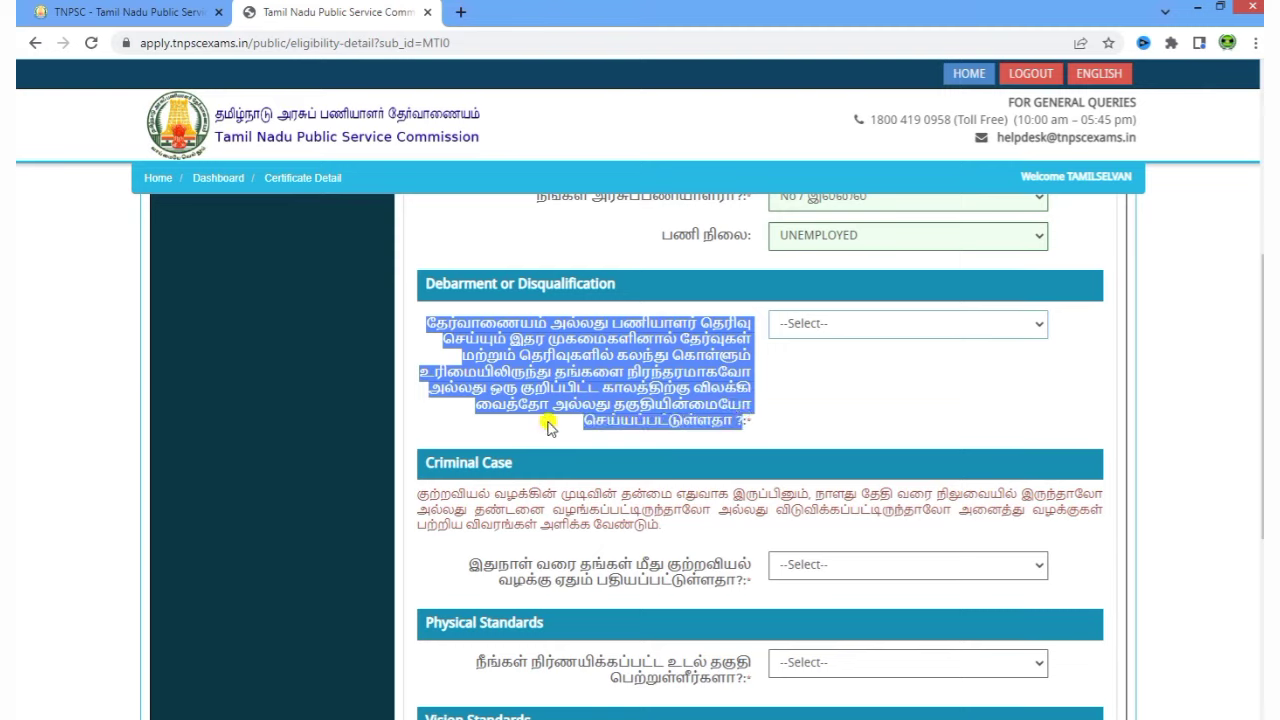
left_click(786, 325)
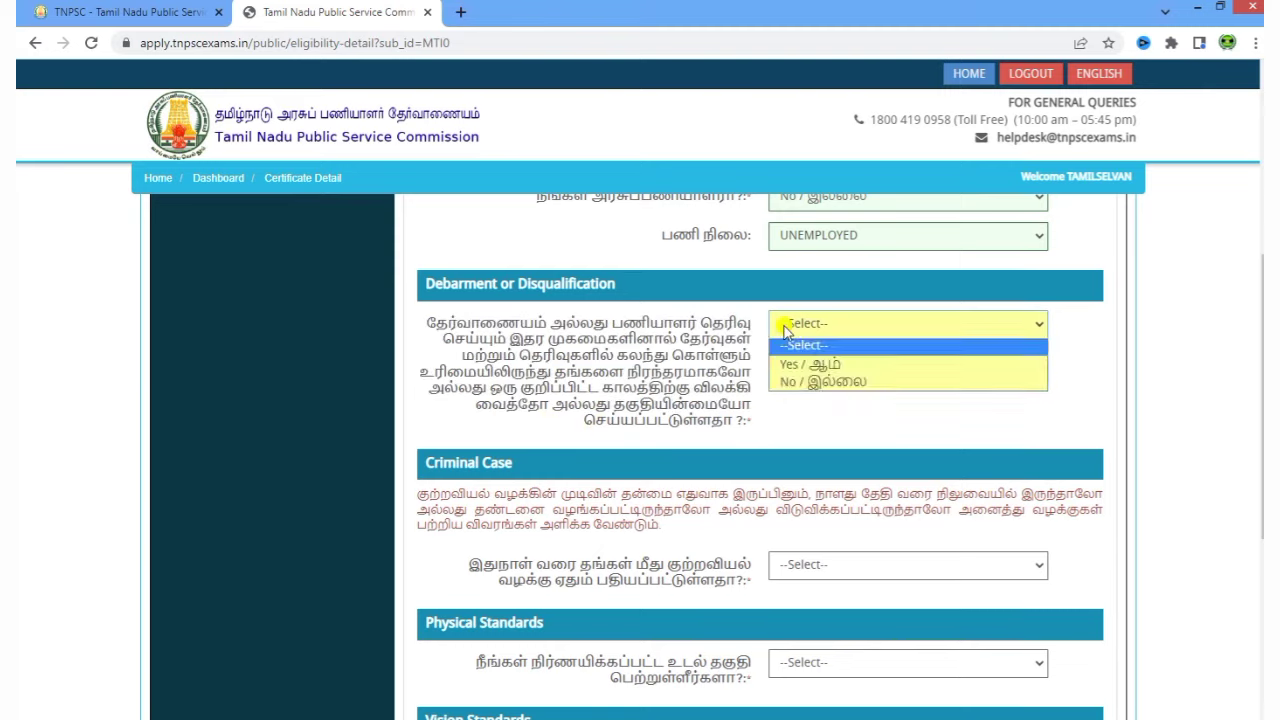
left_click(815, 381)
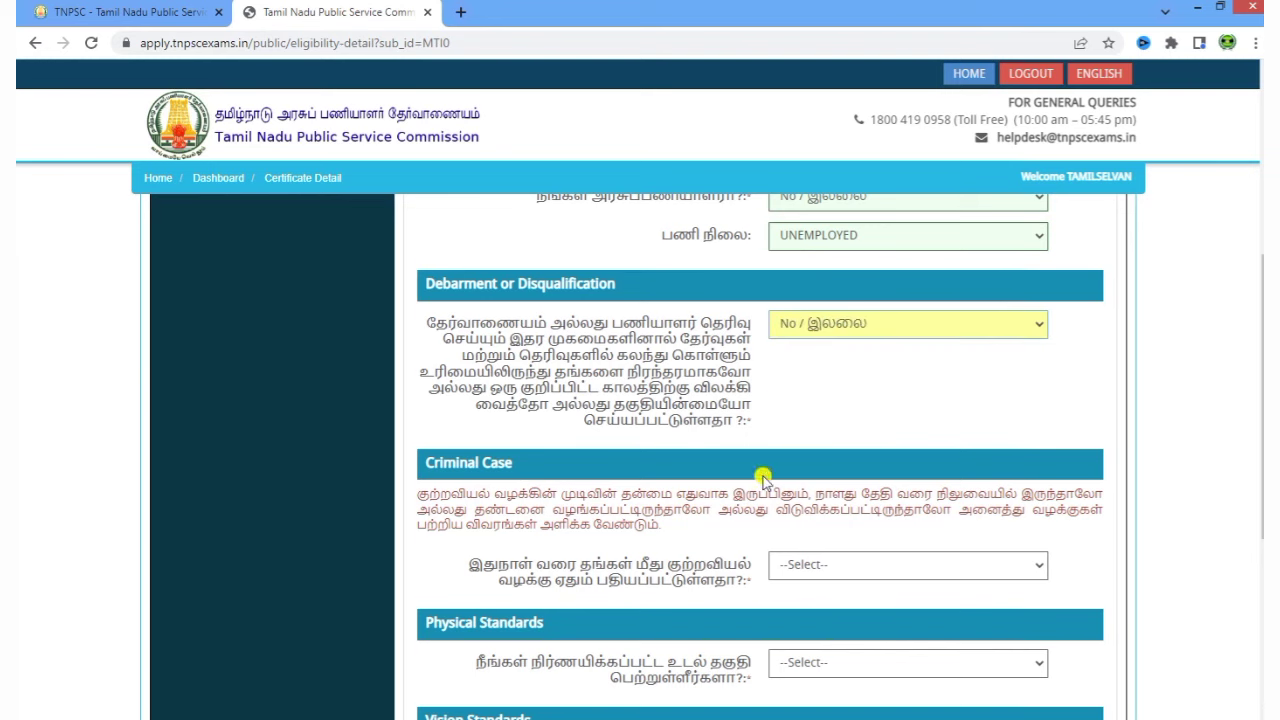
- Answer No to the question about criminal cases registered against the applicant
scroll(723, 537, "down", 1)
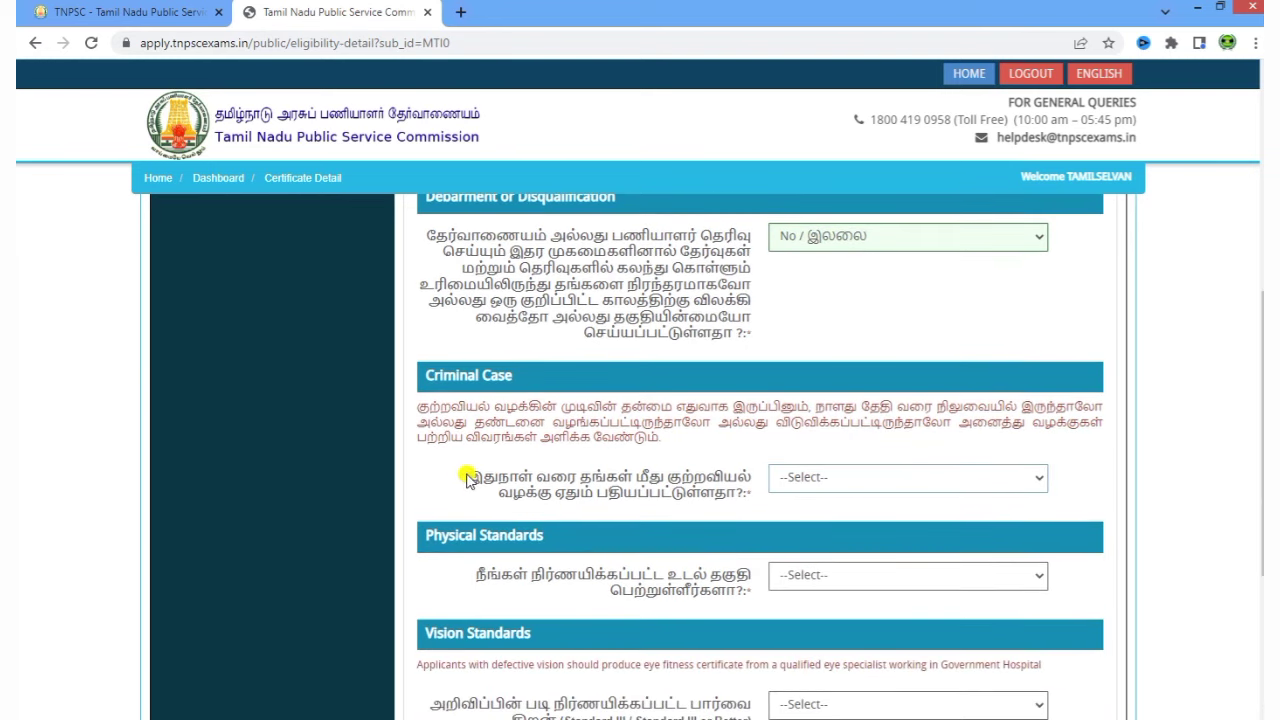
left_click_drag(468, 480, 733, 506)
left_click(733, 506)
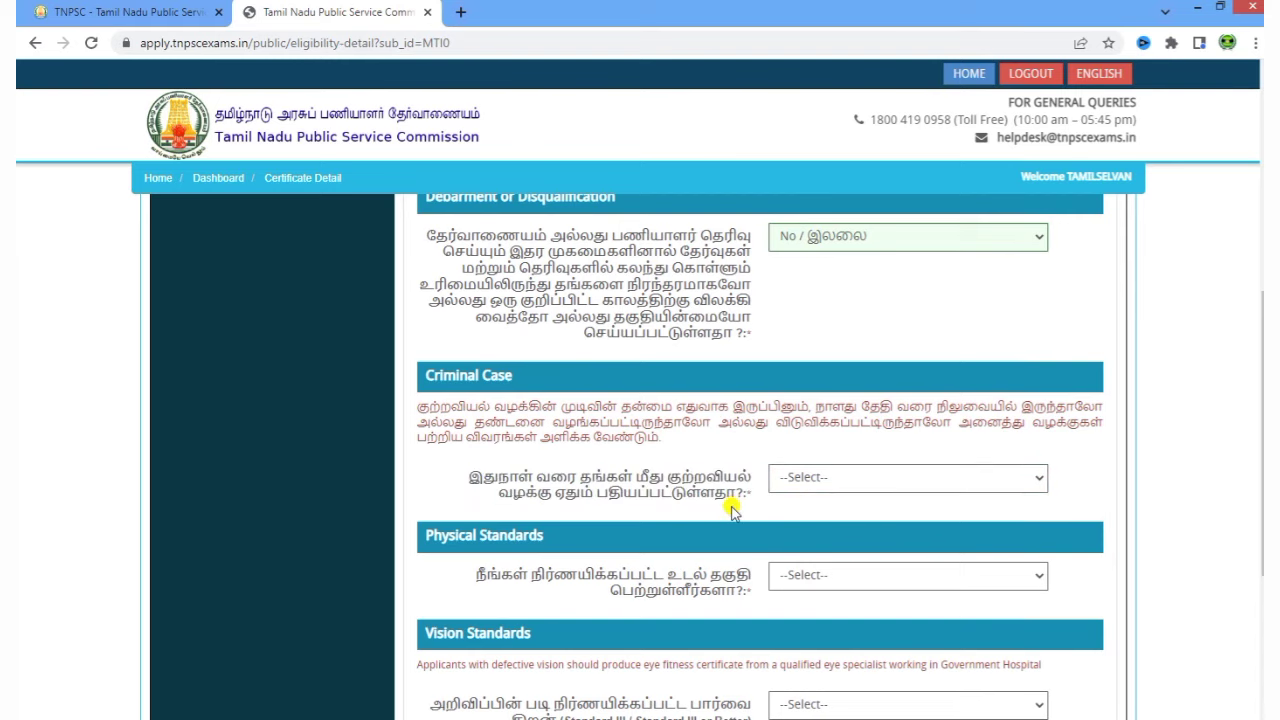
left_click(832, 478)
left_click(823, 533)
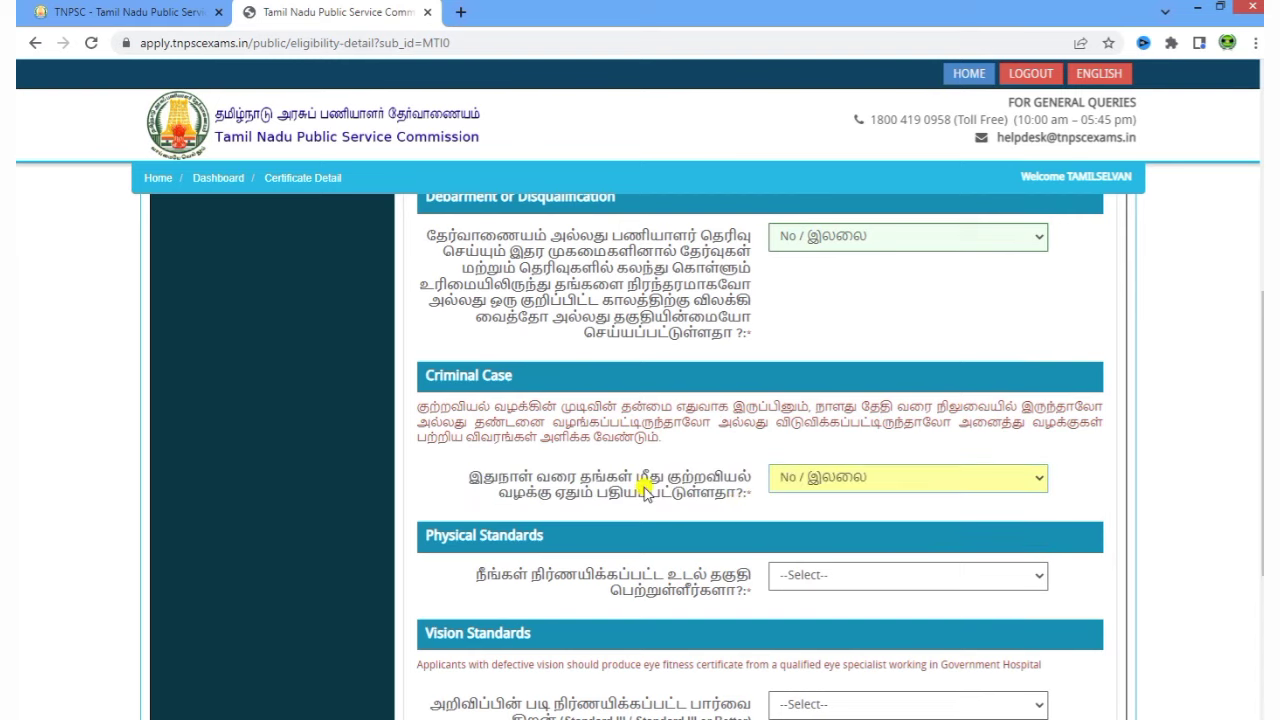
- Answer Yes to possessing the prescribed physical standards in the eligibility details
scroll(645, 488, "down", 2)
left_click_drag(478, 400, 737, 409)
left_click(812, 403)
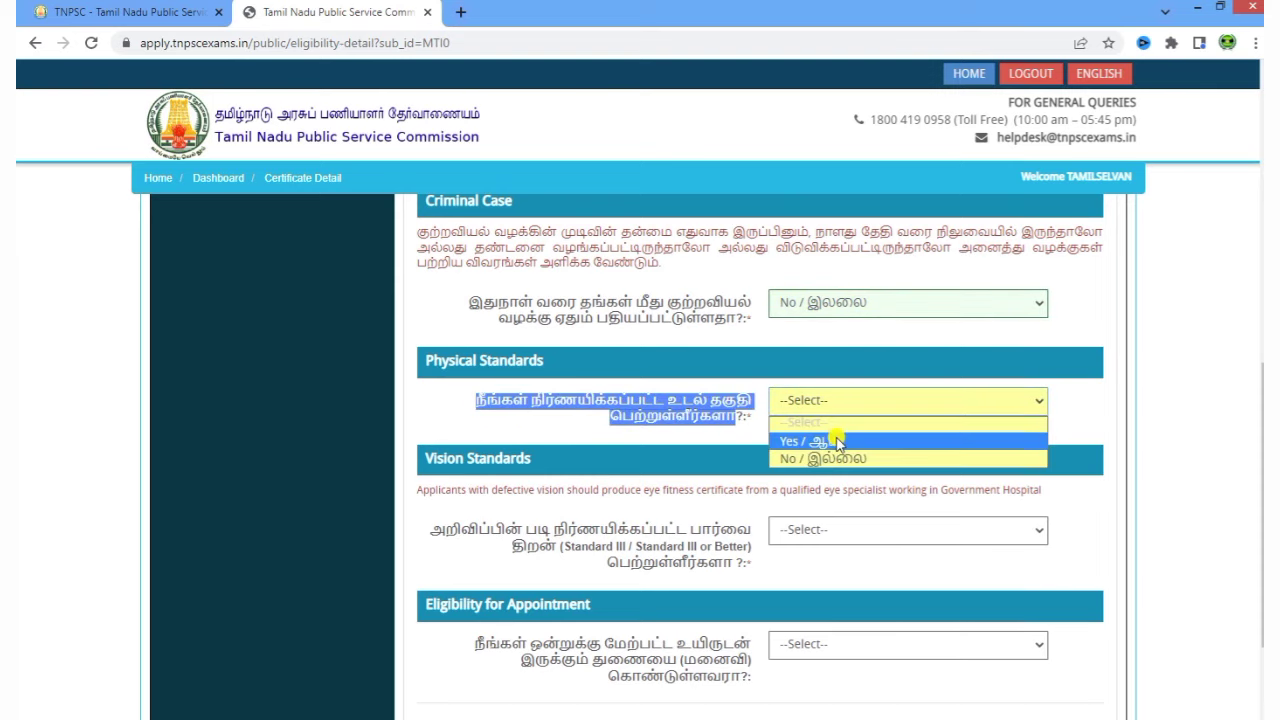
left_click(836, 441)
scroll(831, 440, "down", 1)
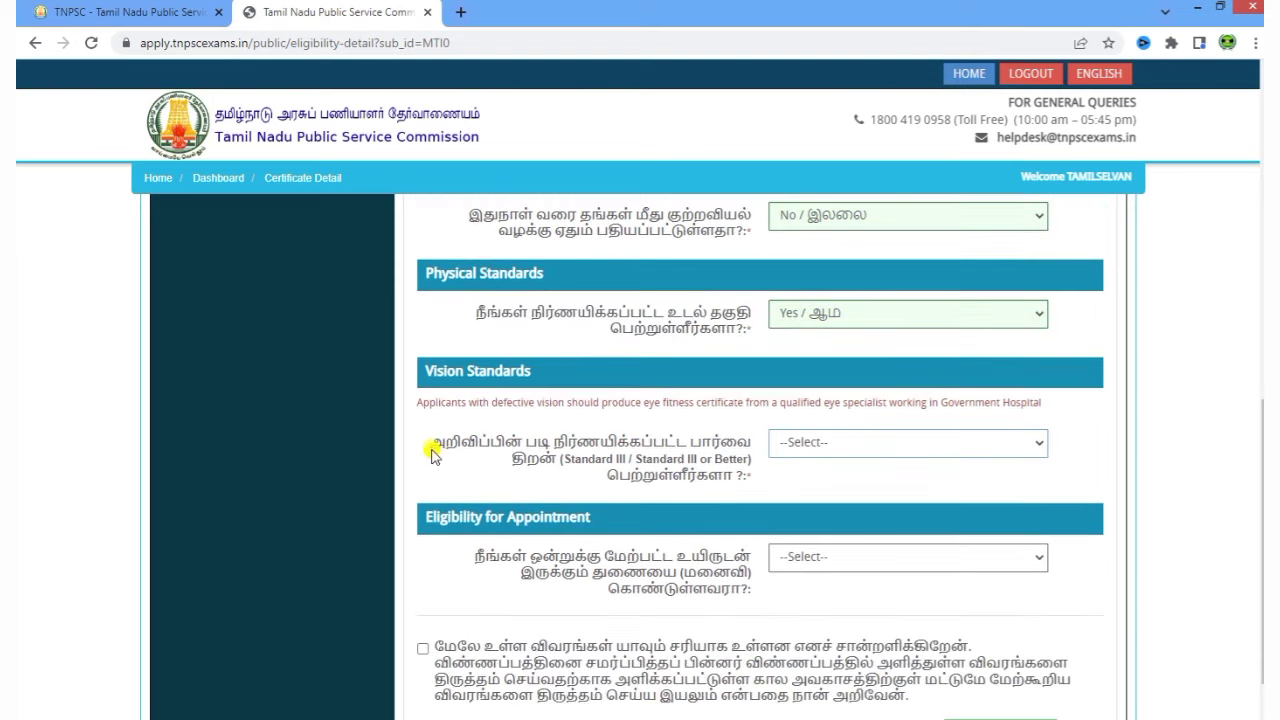
- Answer Yes to possessing the prescribed vision standard (Standard III or Better) in the eligibility details
left_click_drag(427, 449, 734, 486)
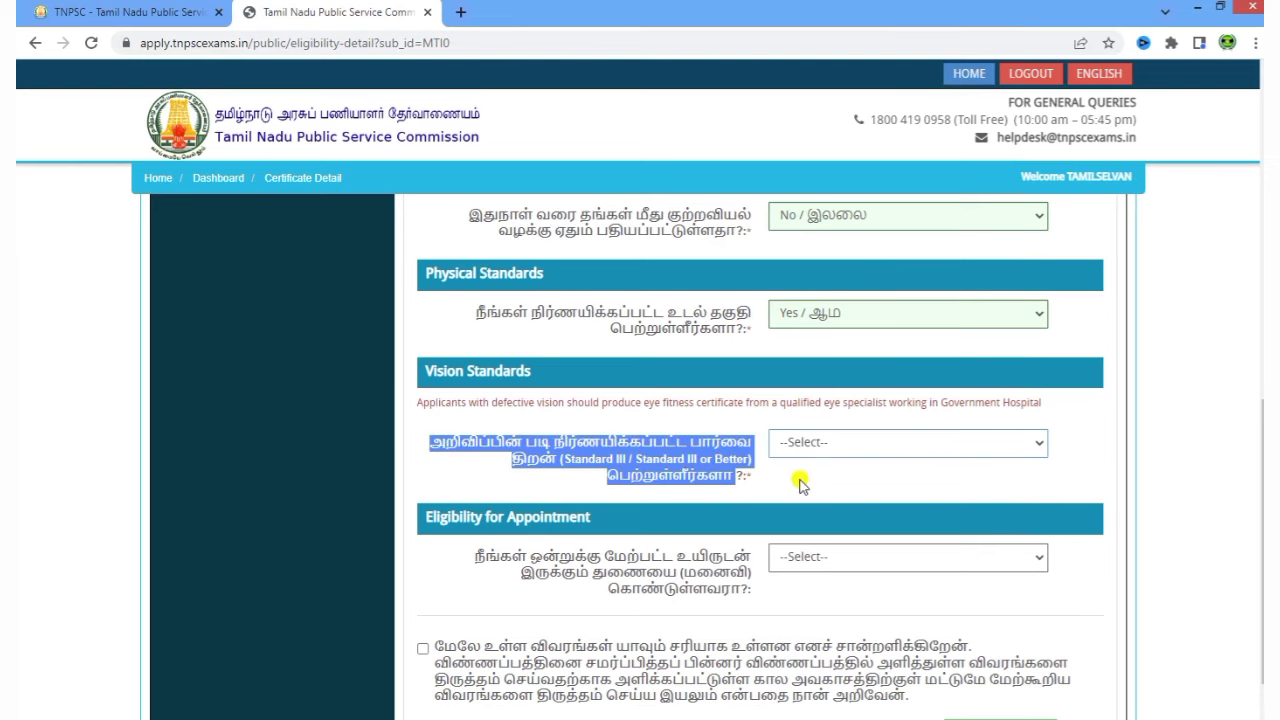
left_click(830, 446)
left_click(832, 483)
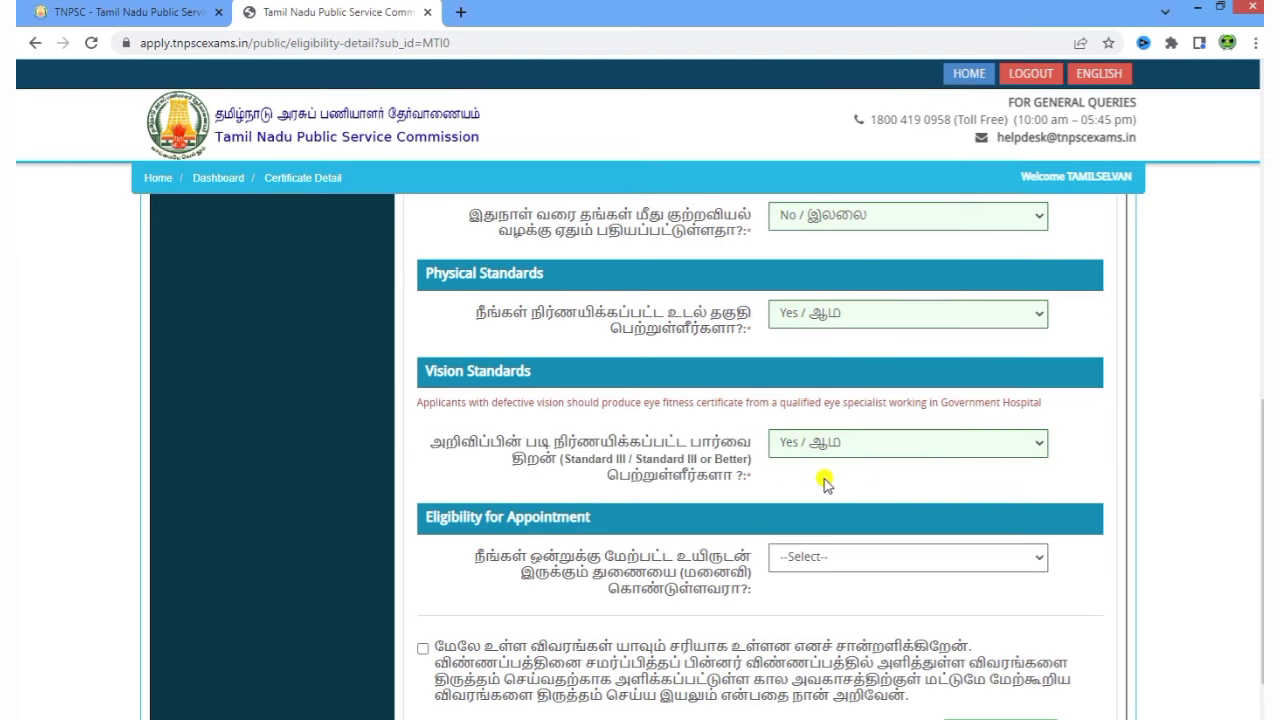
- Answer No to having more than one living spouse under Eligibility for Appointment
scroll(594, 488, "down", 1)
left_click_drag(456, 436, 761, 474)
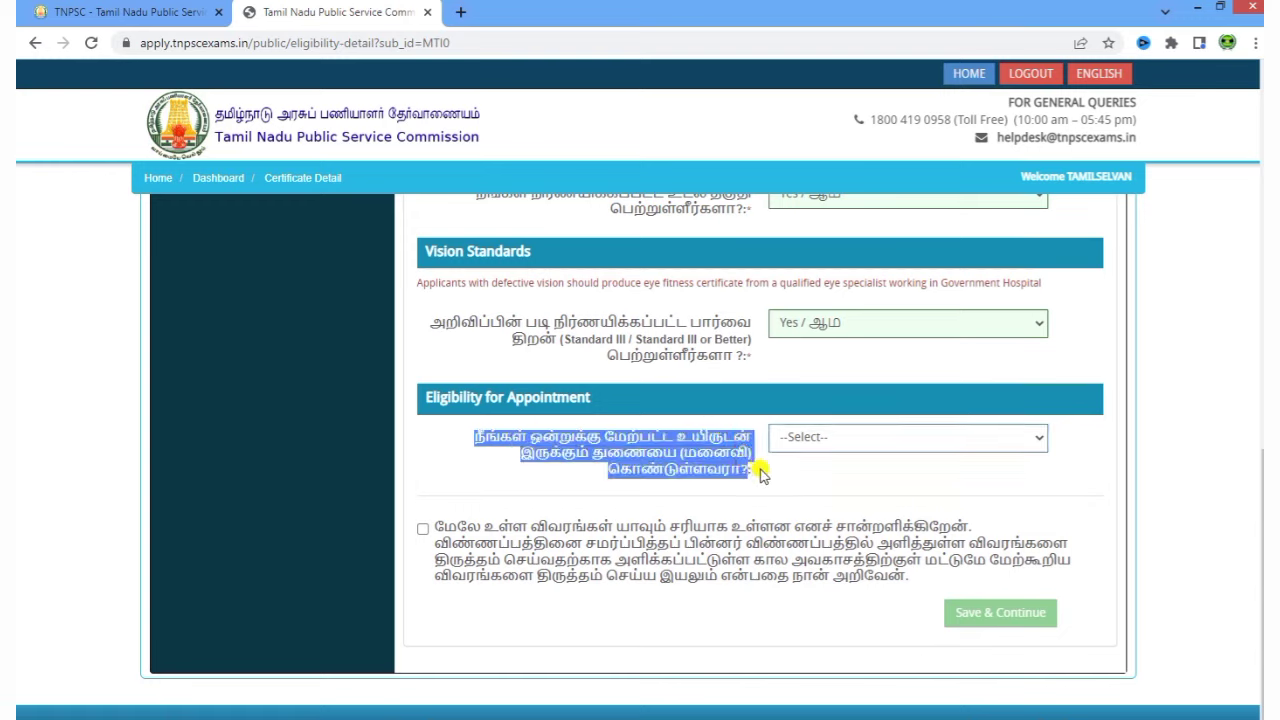
left_click(761, 474)
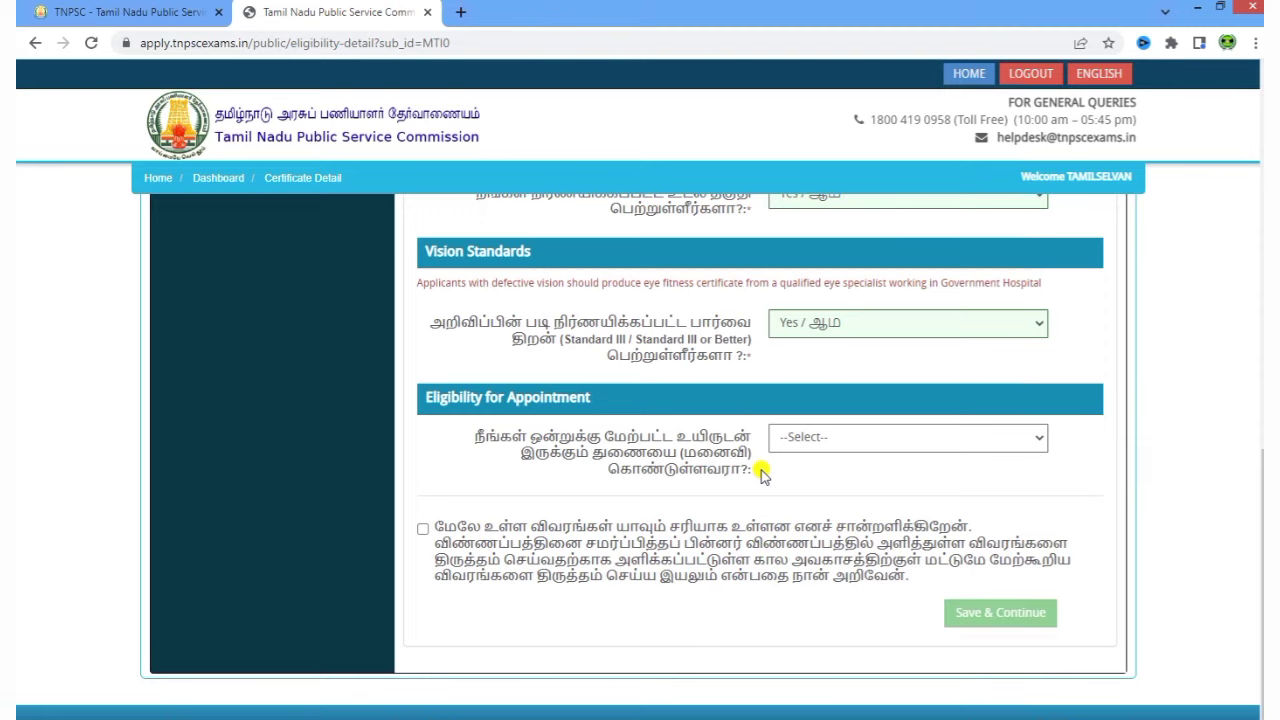
left_click(803, 441)
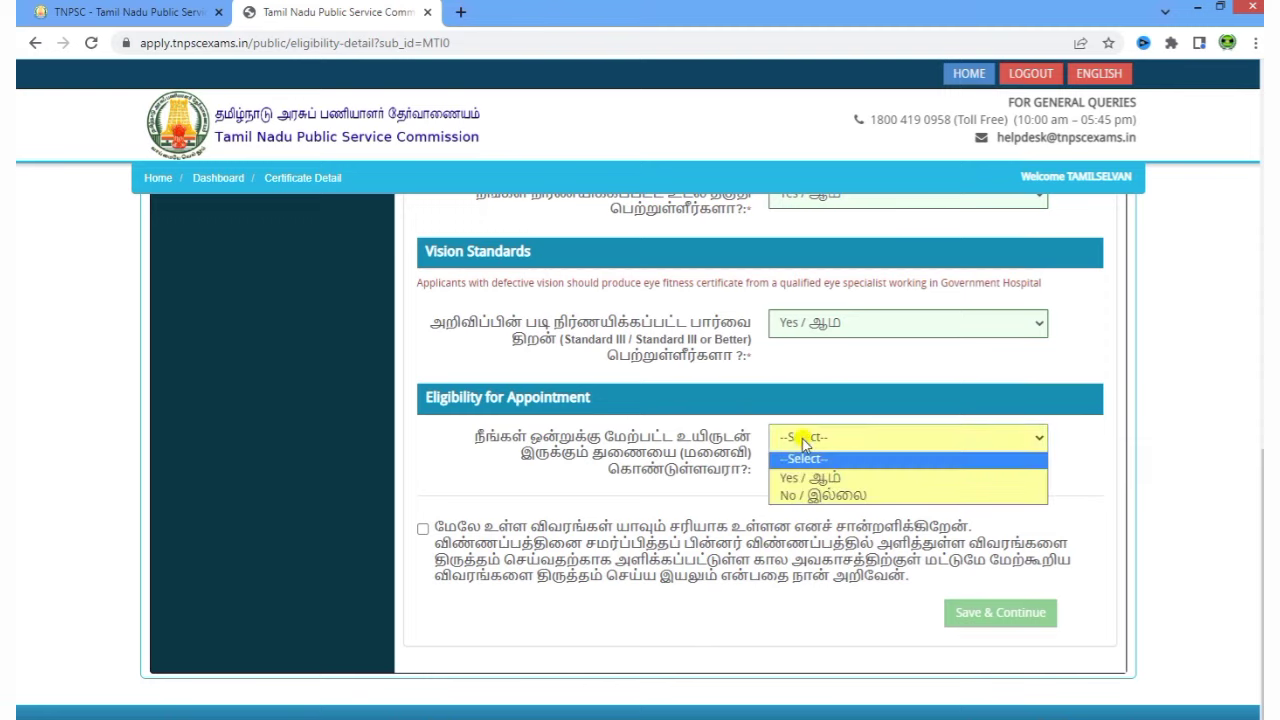
left_click(812, 496)
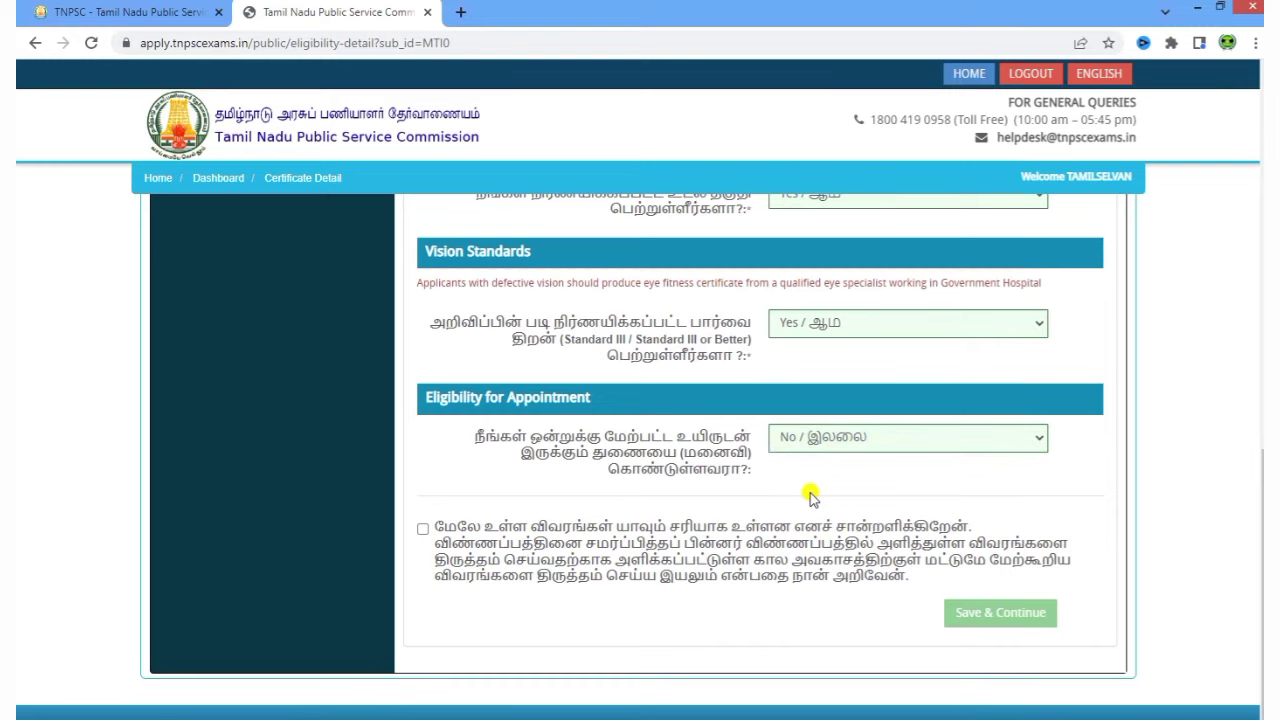
- Accept the declaration that the details are correct and save the eligibility details to continue to the educational details
left_click(424, 533)
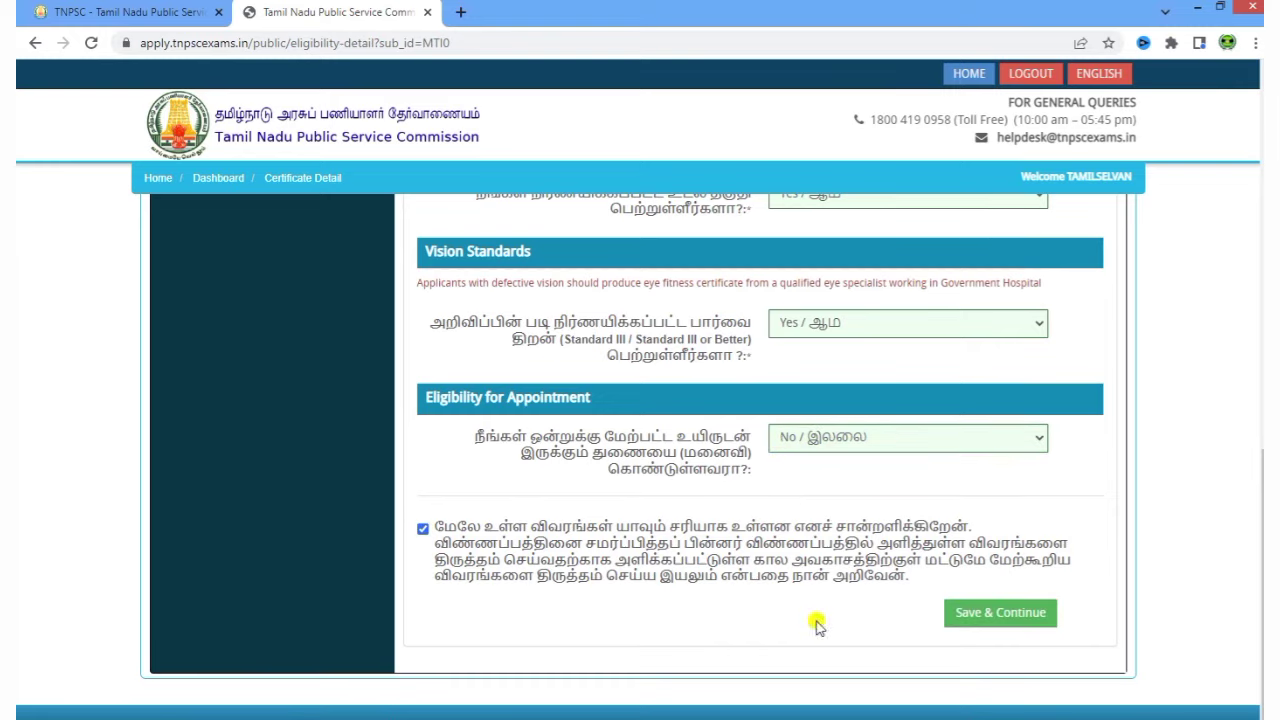
left_click(995, 617)
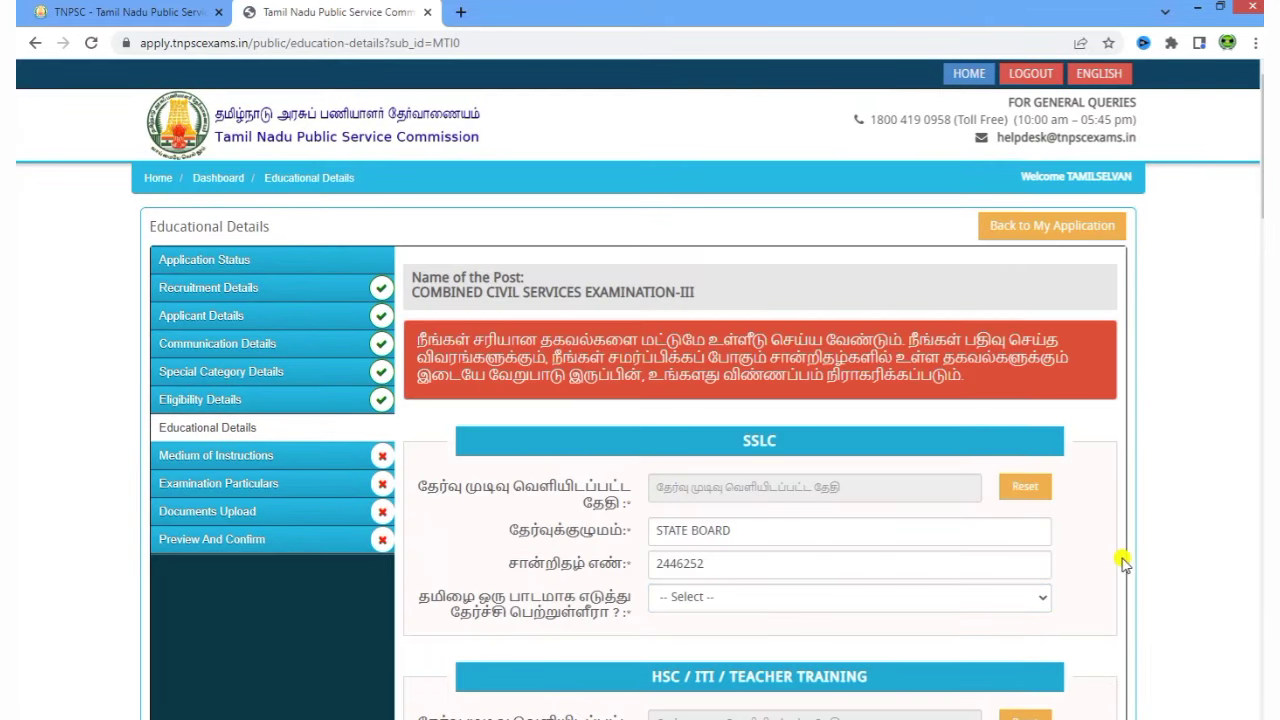
- Switch to the SSLC certificate image img661 in Windows Photo Viewer and look up the result publication date
scroll(1122, 563, "down", 2)
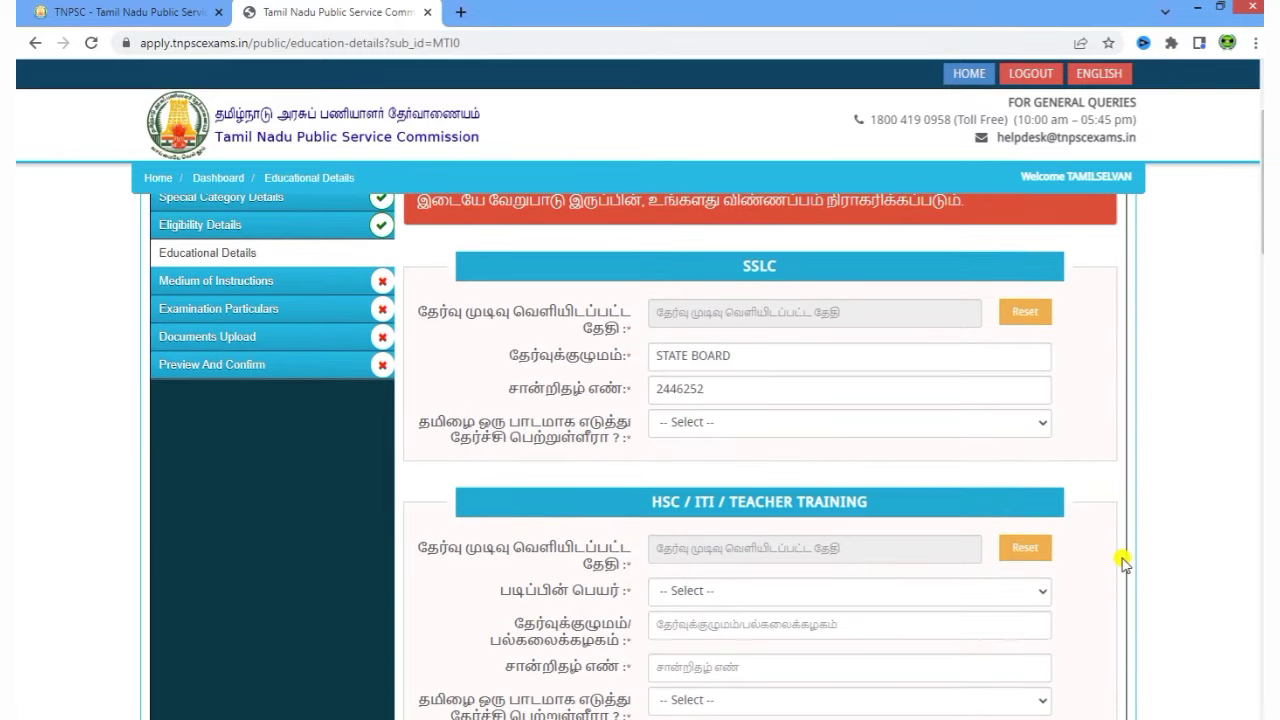
left_click_drag(427, 300, 643, 325)
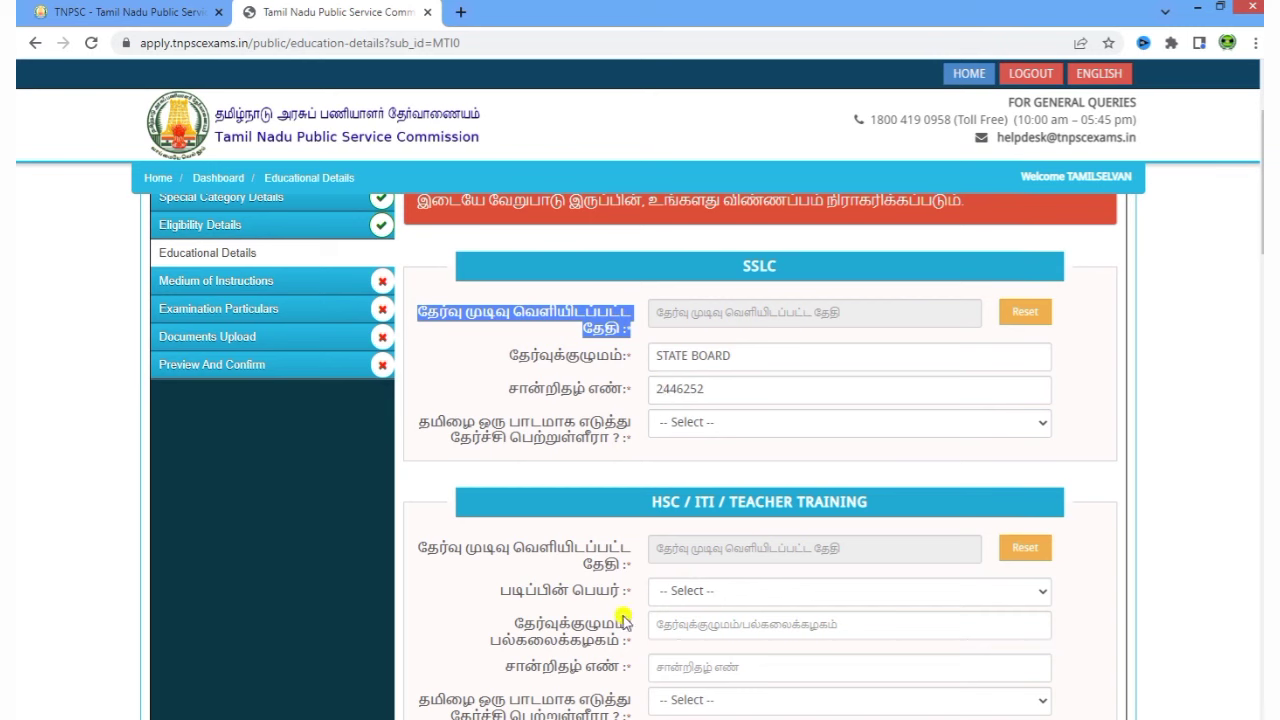
left_click(720, 634)
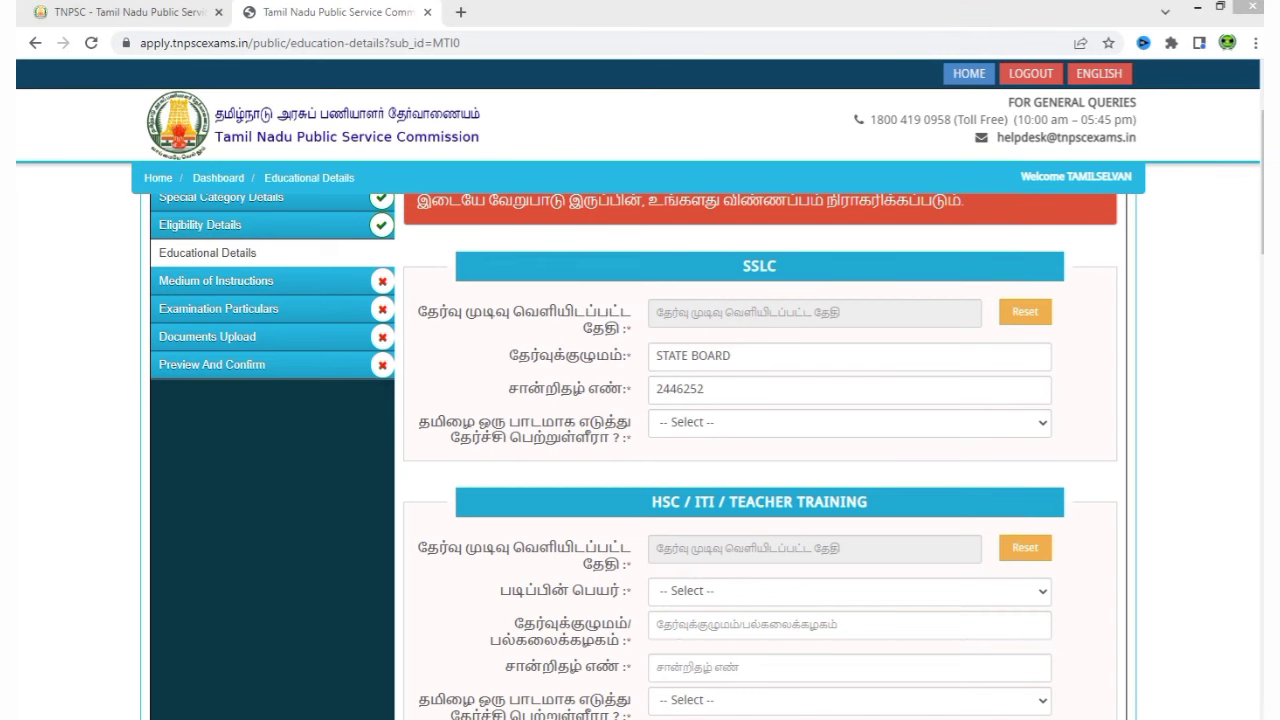
mouse_move(437, 715)
left_click(522, 684)
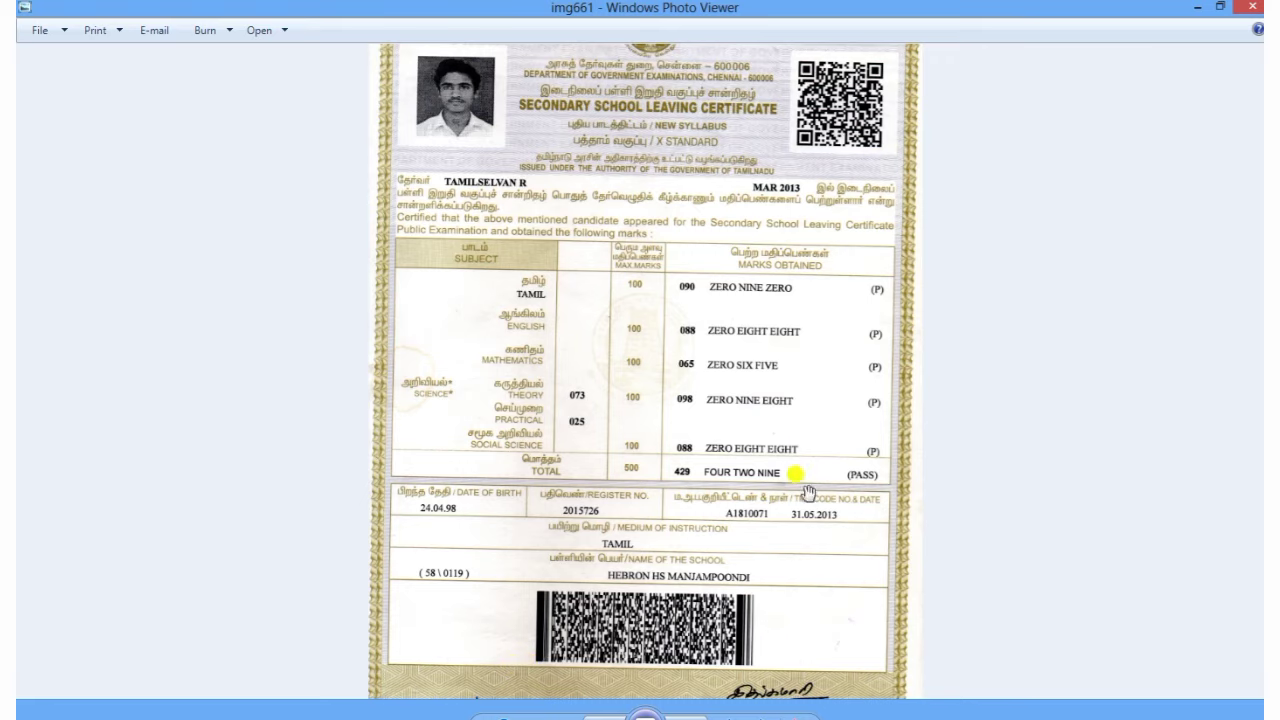
scroll(726, 543, "up", 1)
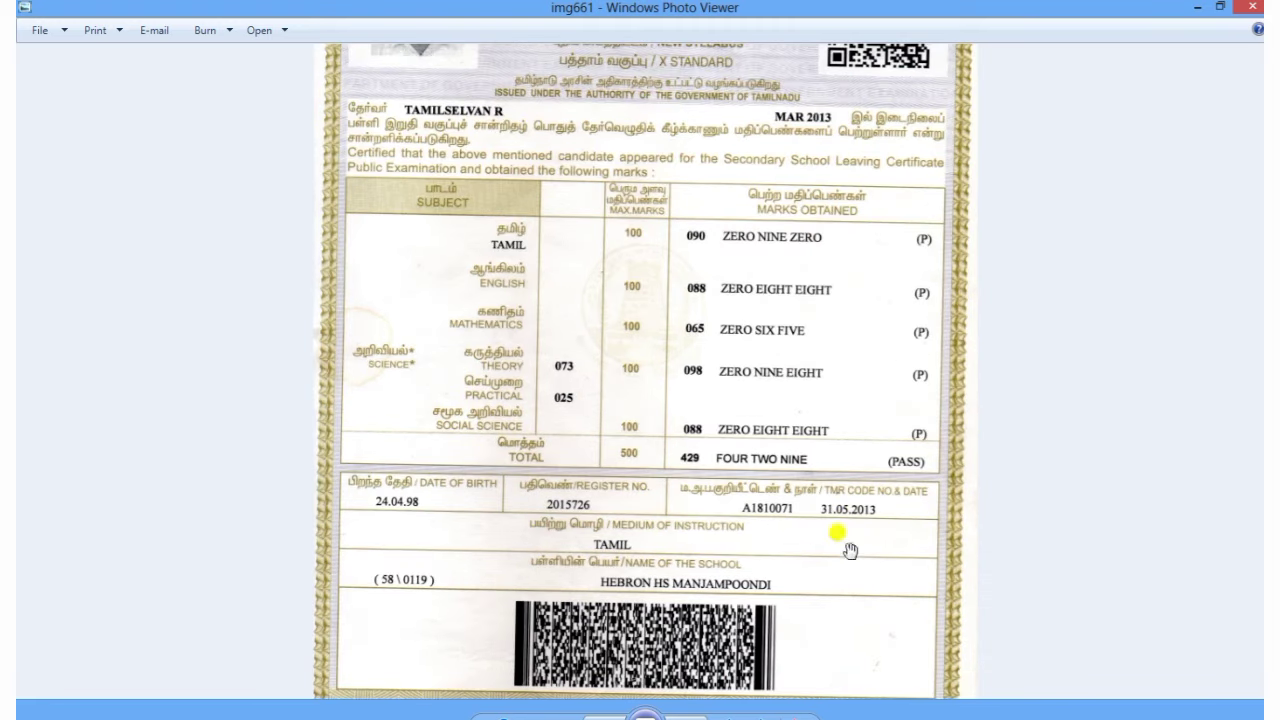
- Switch back to the application form in Chrome and set the SSLC result publication date to 31-05-2013
key("alt+Tab")
left_click(920, 313)
left_click(800, 347)
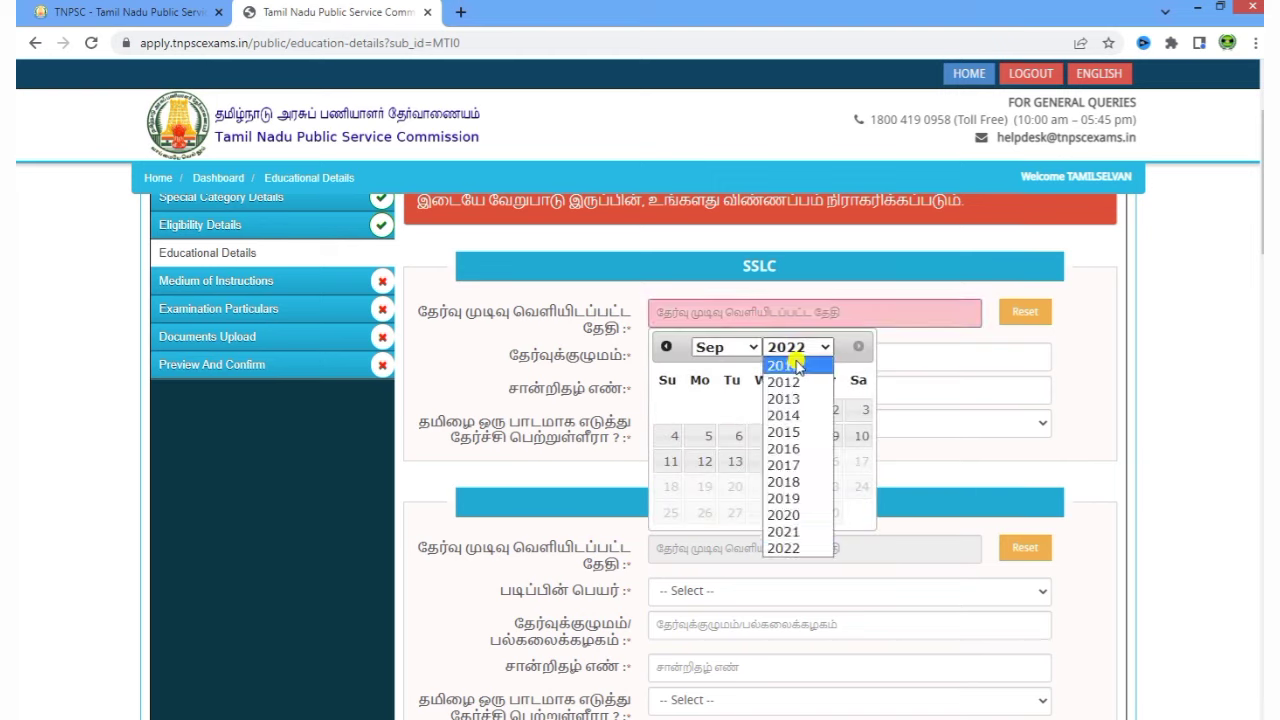
left_click(798, 399)
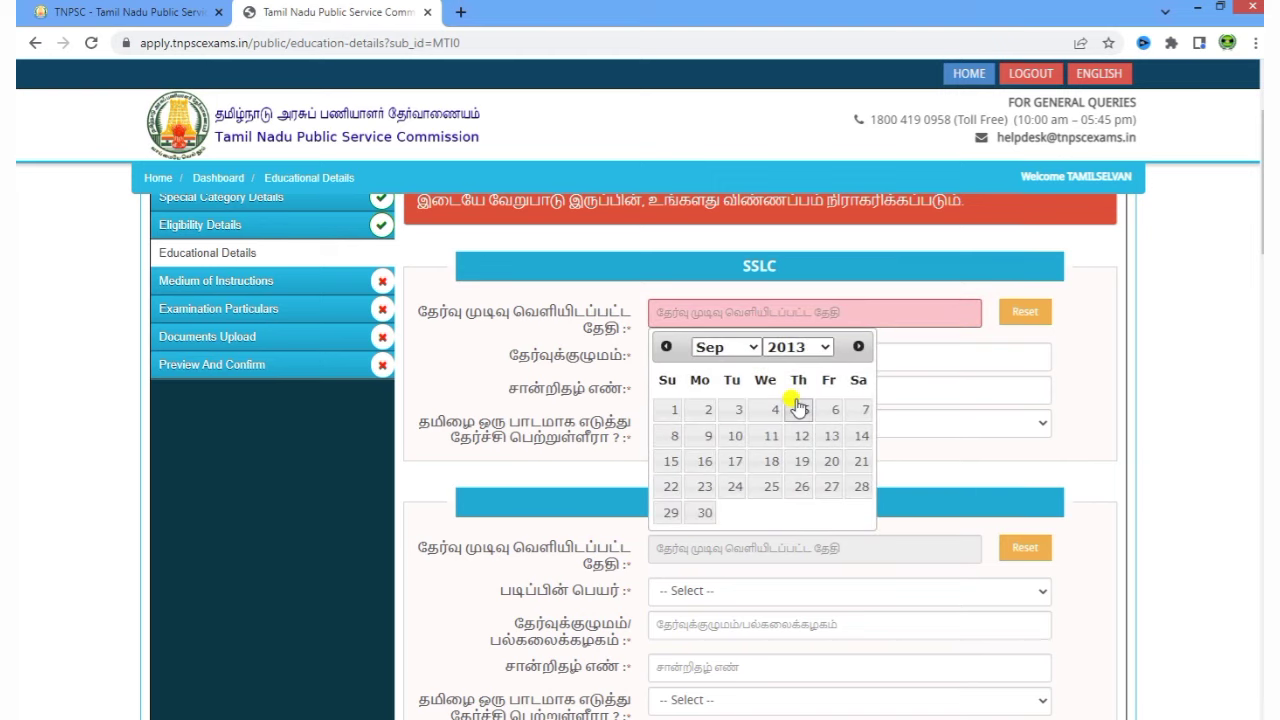
left_click(741, 355)
left_click(715, 435)
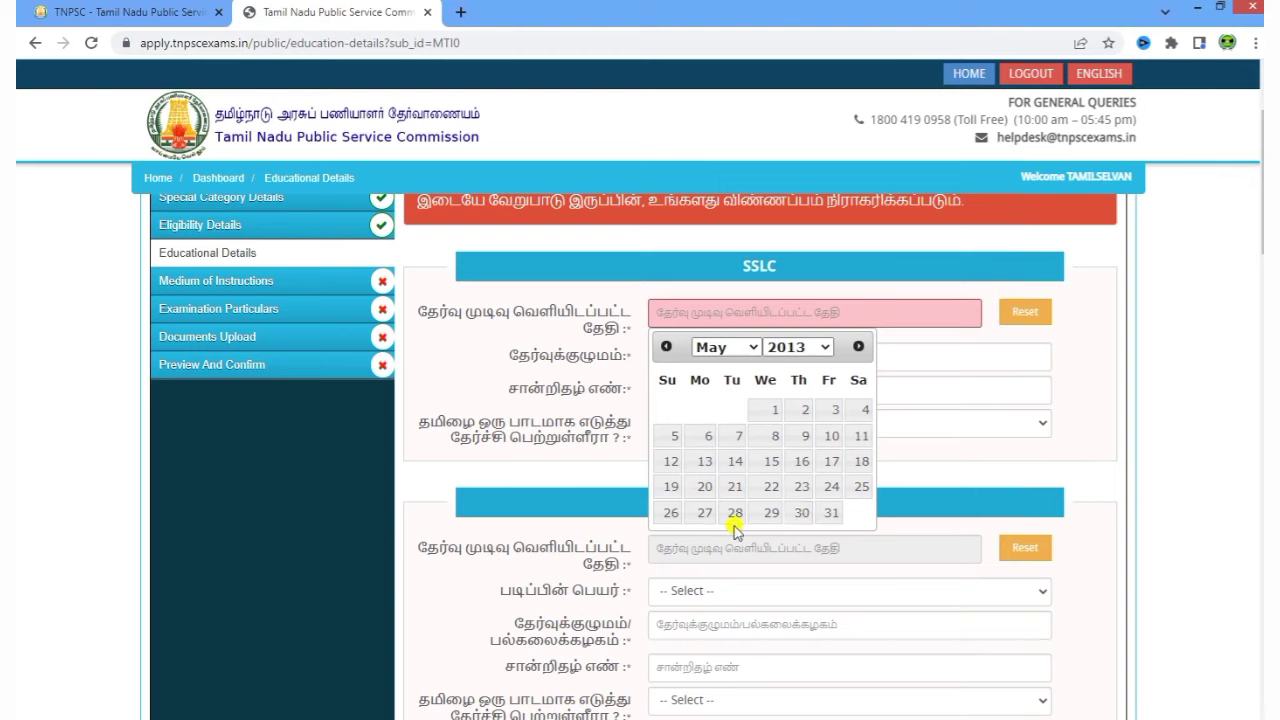
left_click(831, 512)
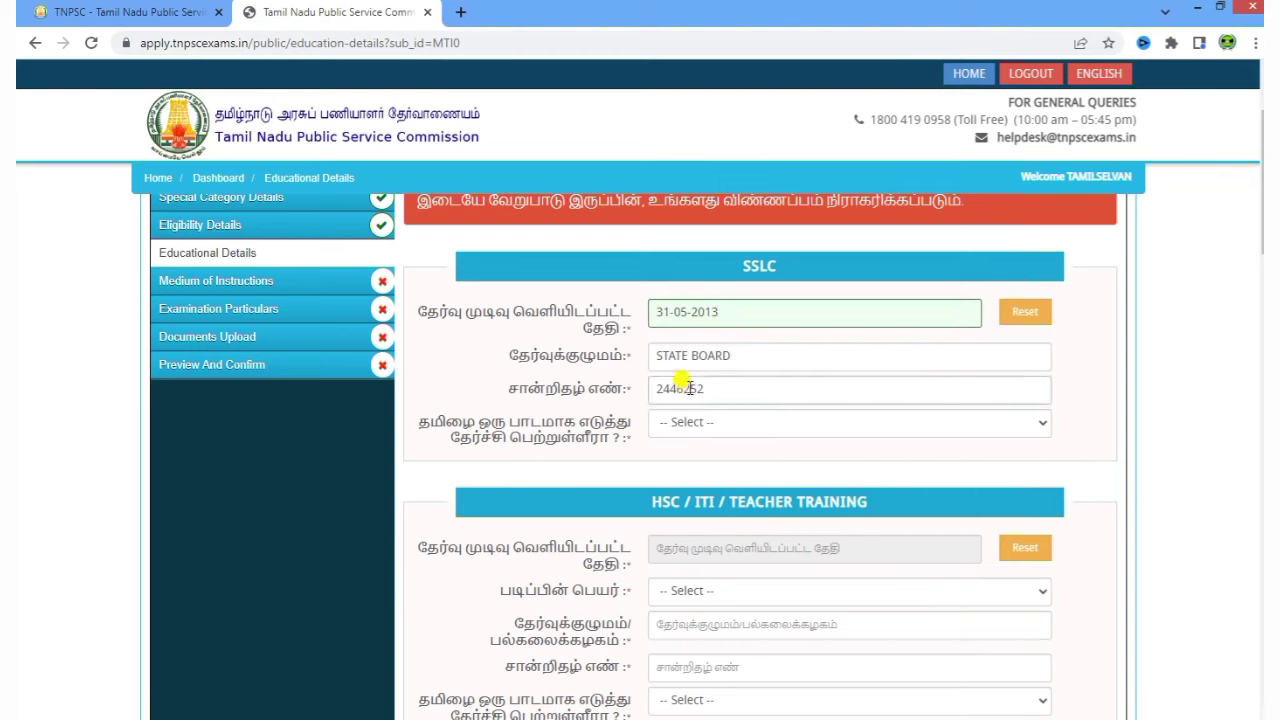
- Answer Yes to having passed with Tamil as a subject in the SSLC section
left_click(654, 392)
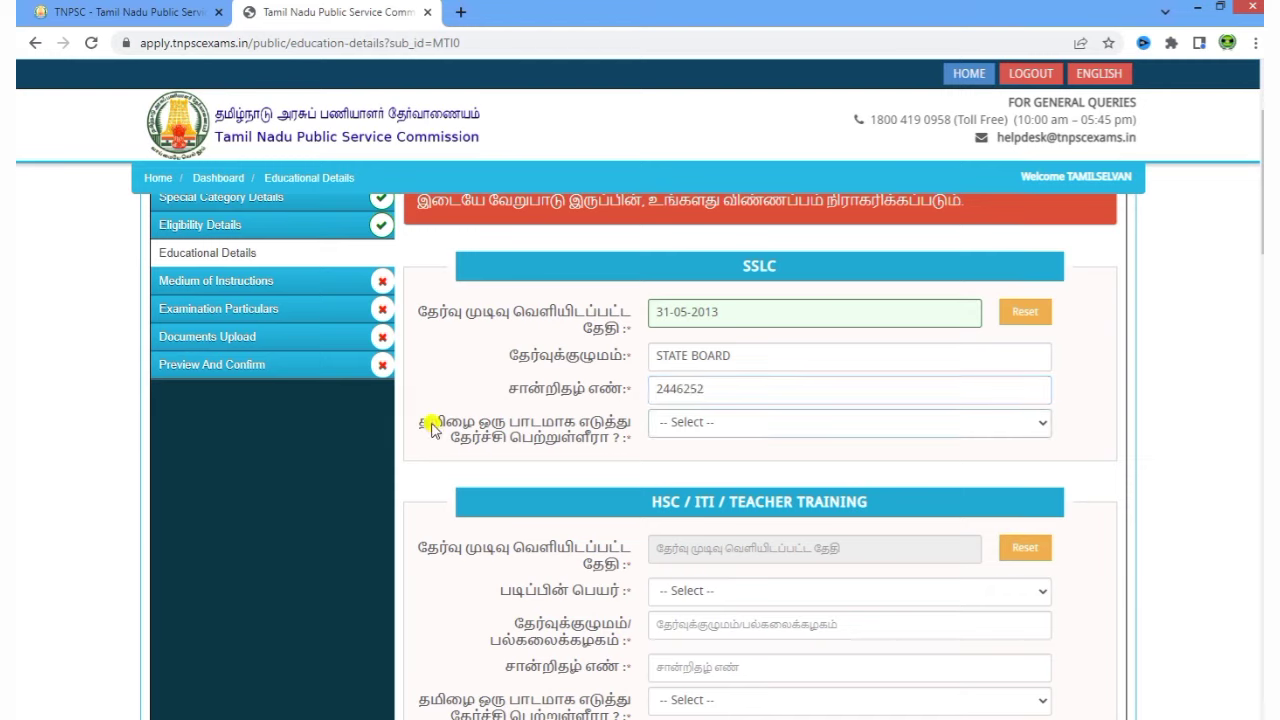
left_click_drag(423, 422, 628, 440)
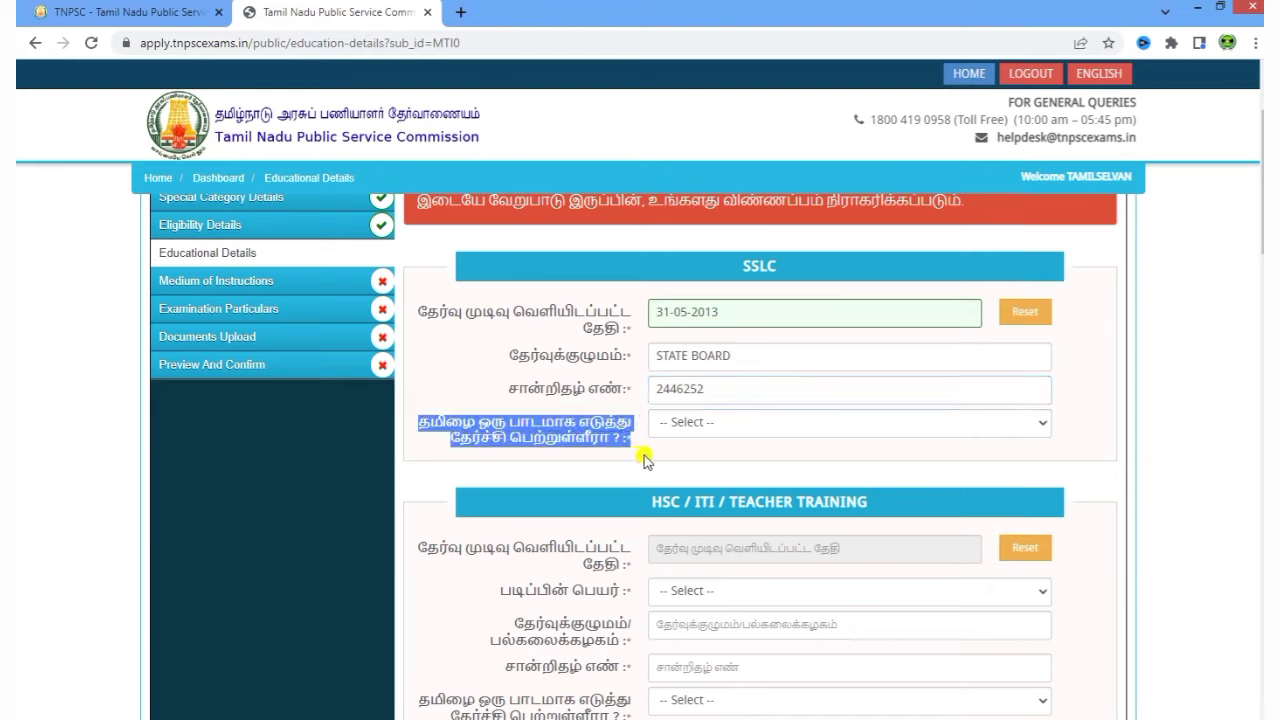
left_click(695, 424)
left_click(695, 463)
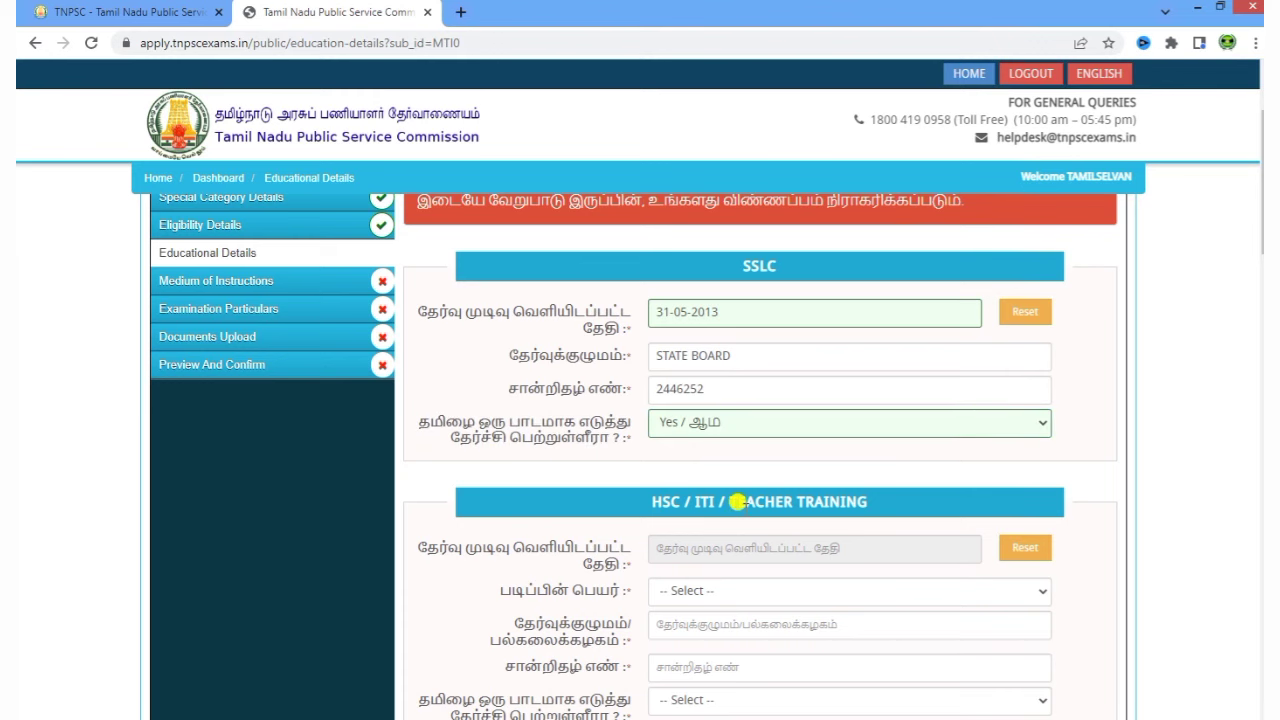
- Examine the HSC / ITI / Teacher Training fields, including the course name and Tamil subject options
scroll(740, 505, "down", 3)
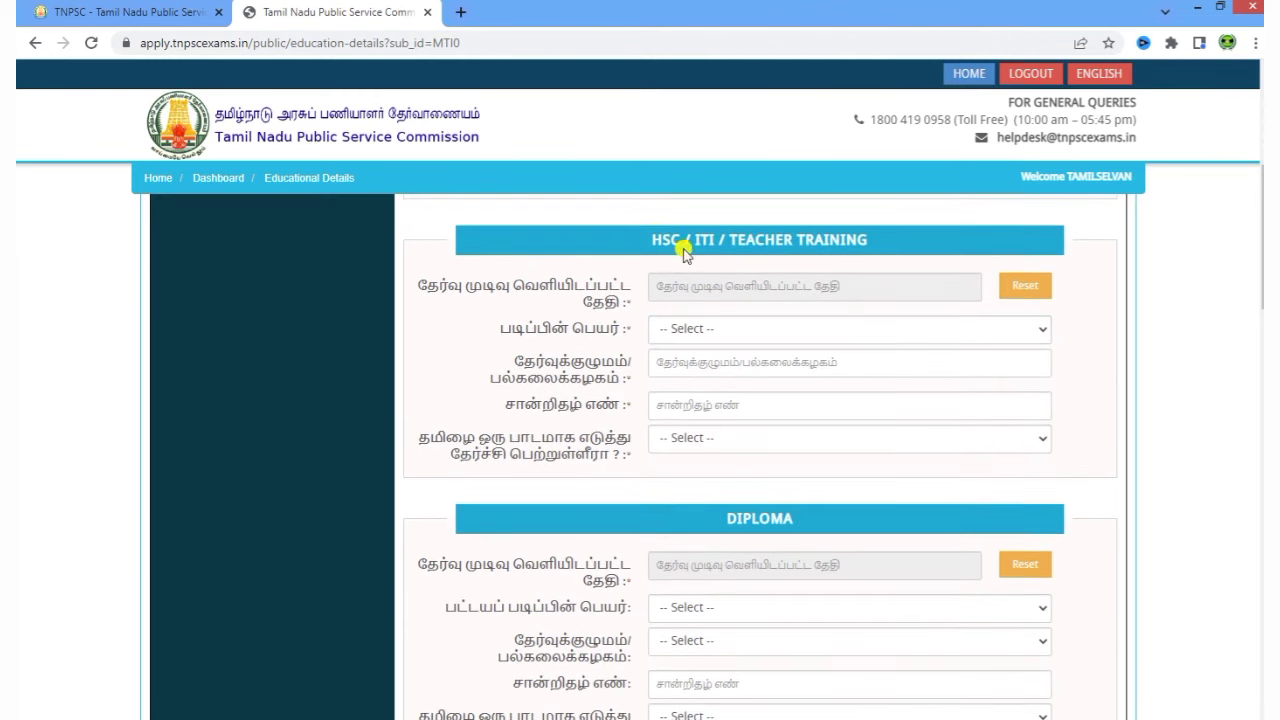
left_click_drag(650, 236, 880, 240)
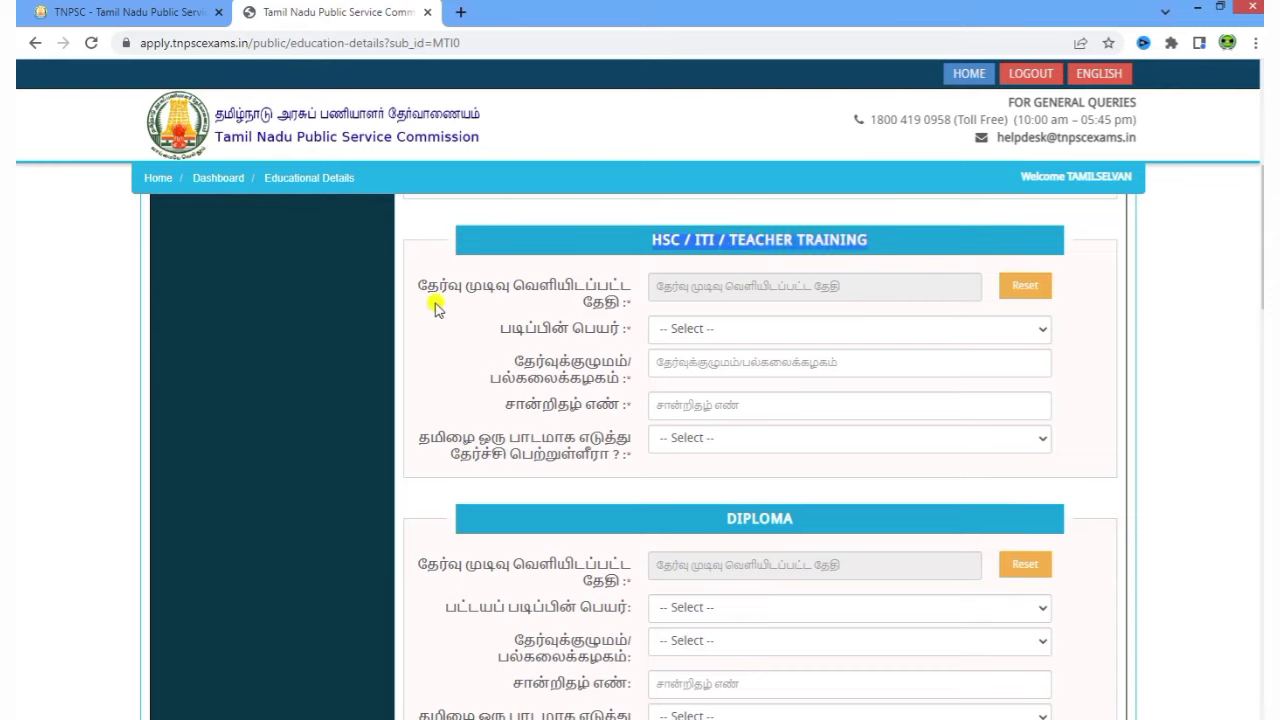
left_click_drag(419, 282, 645, 290)
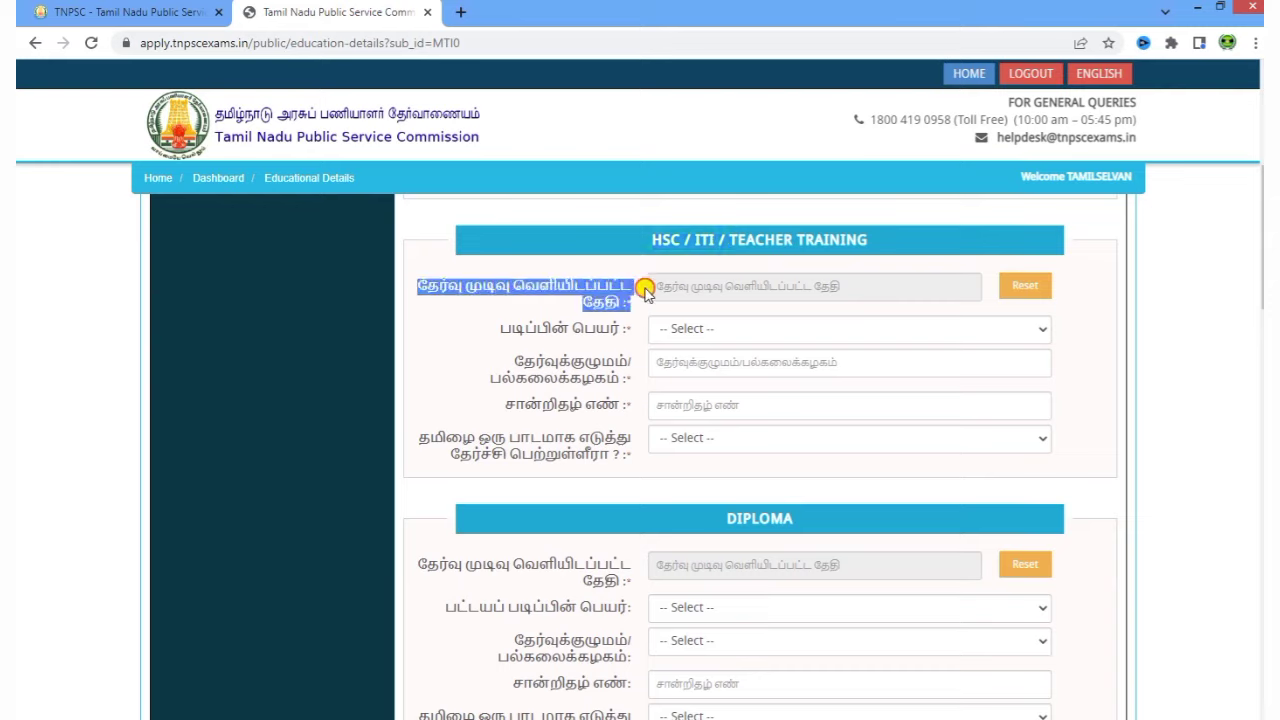
left_click(688, 330)
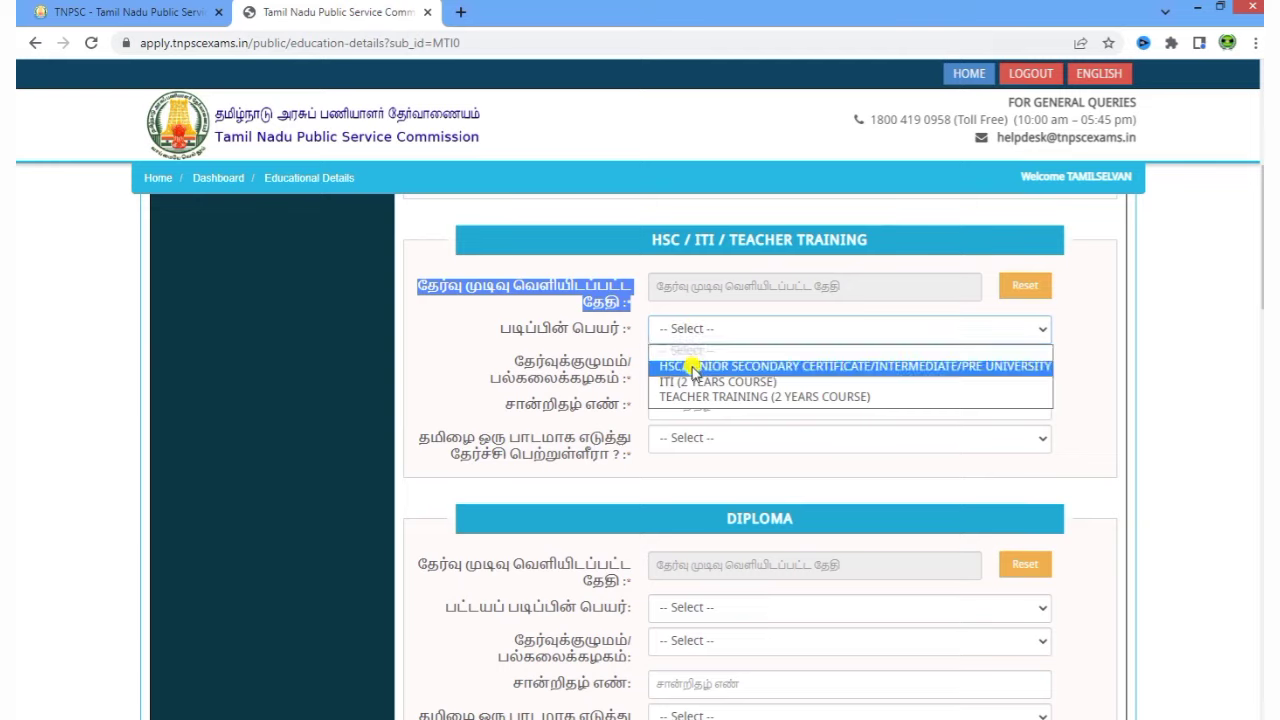
left_click(692, 368)
left_click(687, 366)
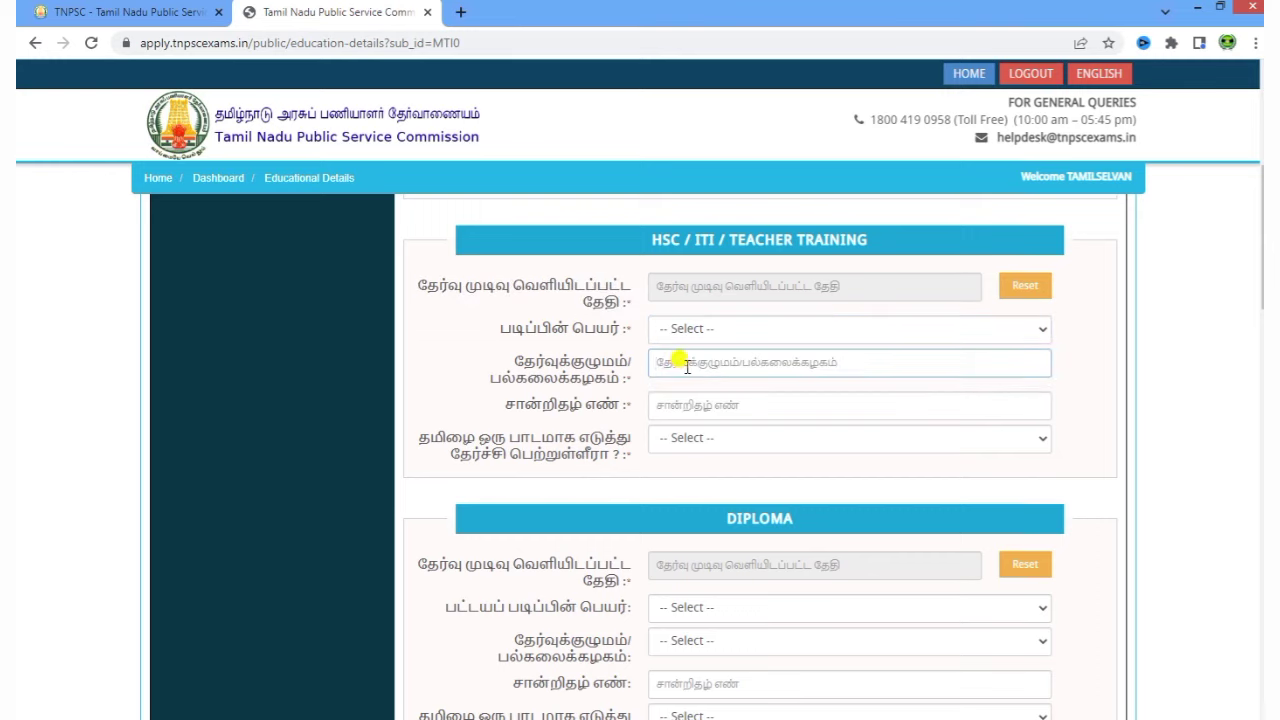
left_click(703, 399)
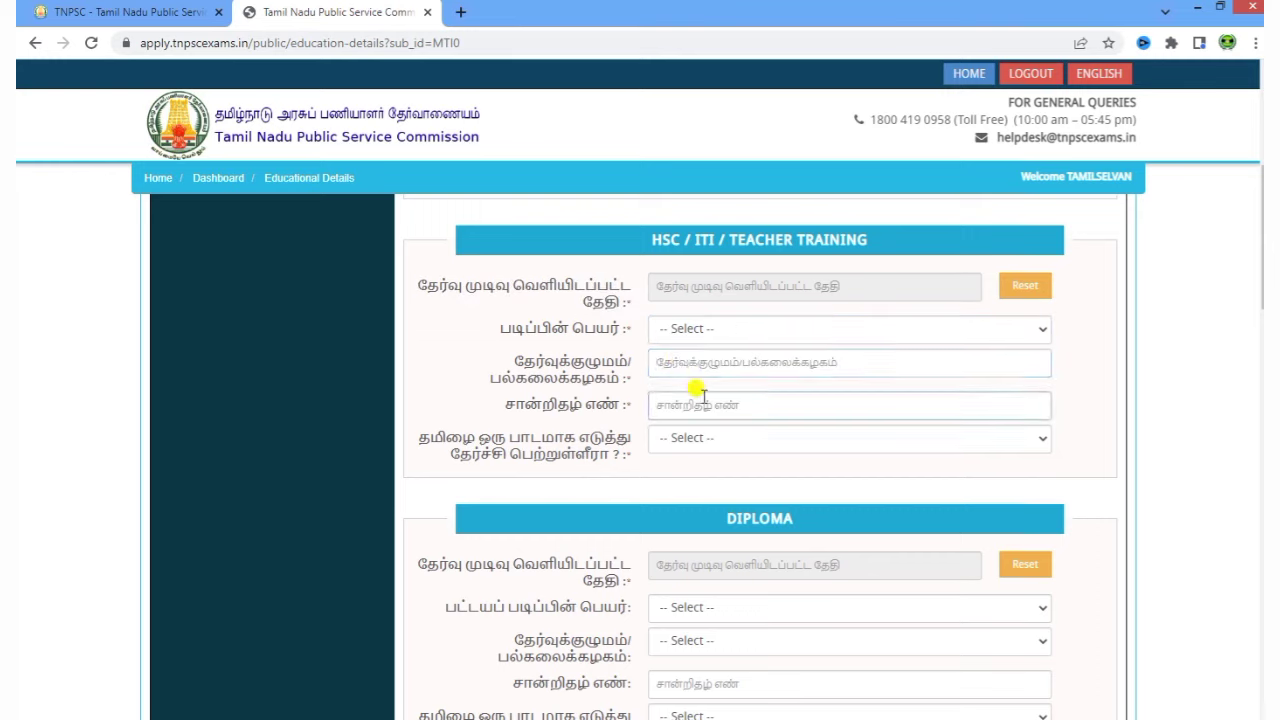
left_click(699, 444)
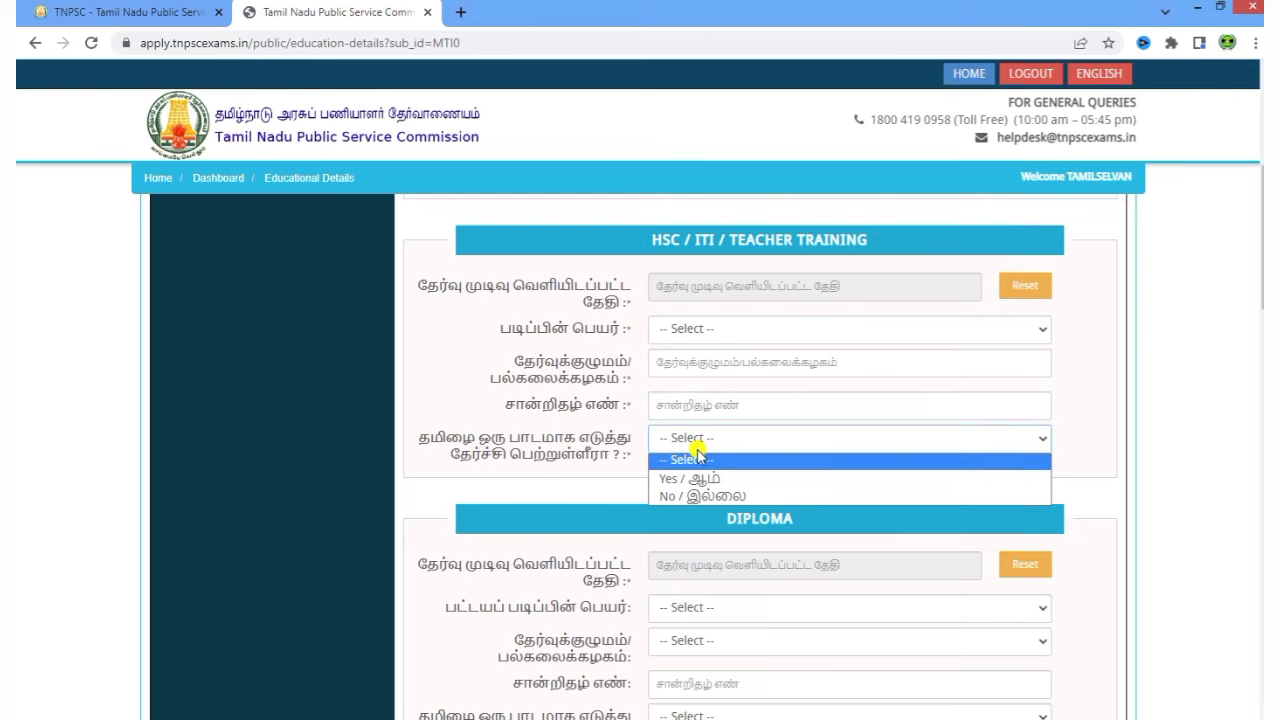
left_click(600, 477)
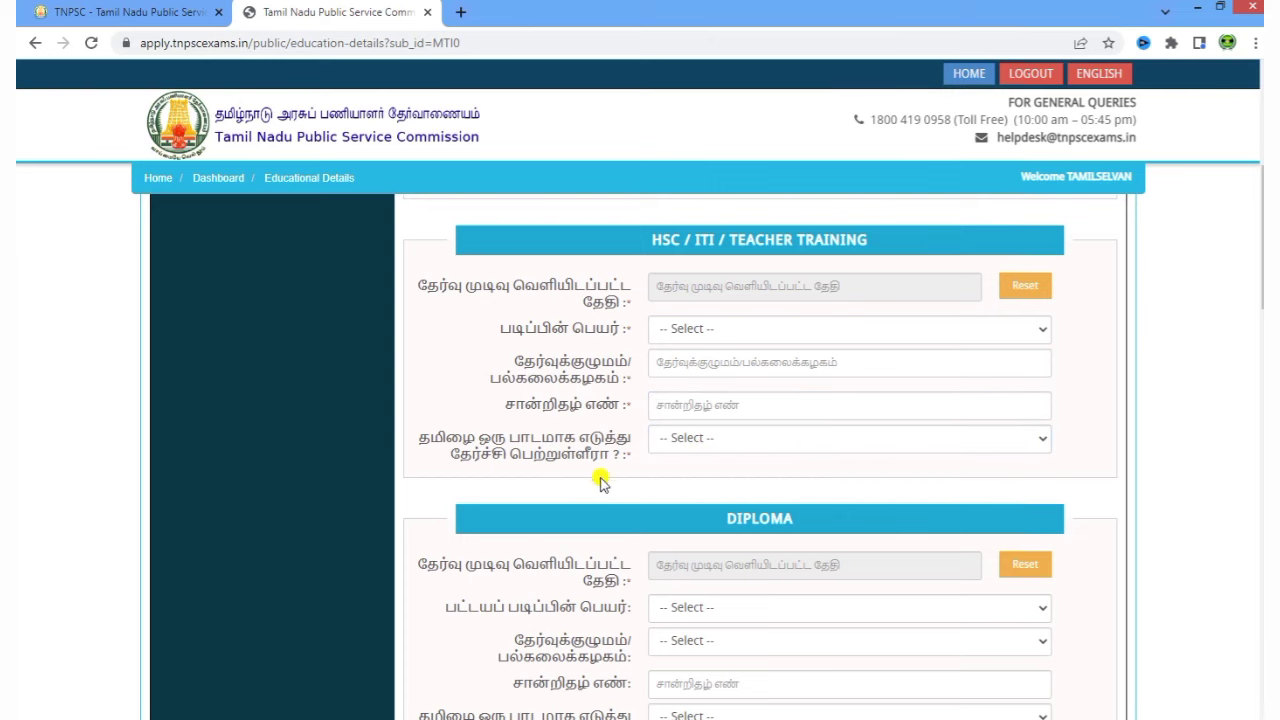
- Examine the UG Degree fields and university options, and the remaining education sections through War Service and Preferential Qualification
scroll(945, 492, "down", 2)
scroll(800, 430, "down", 3)
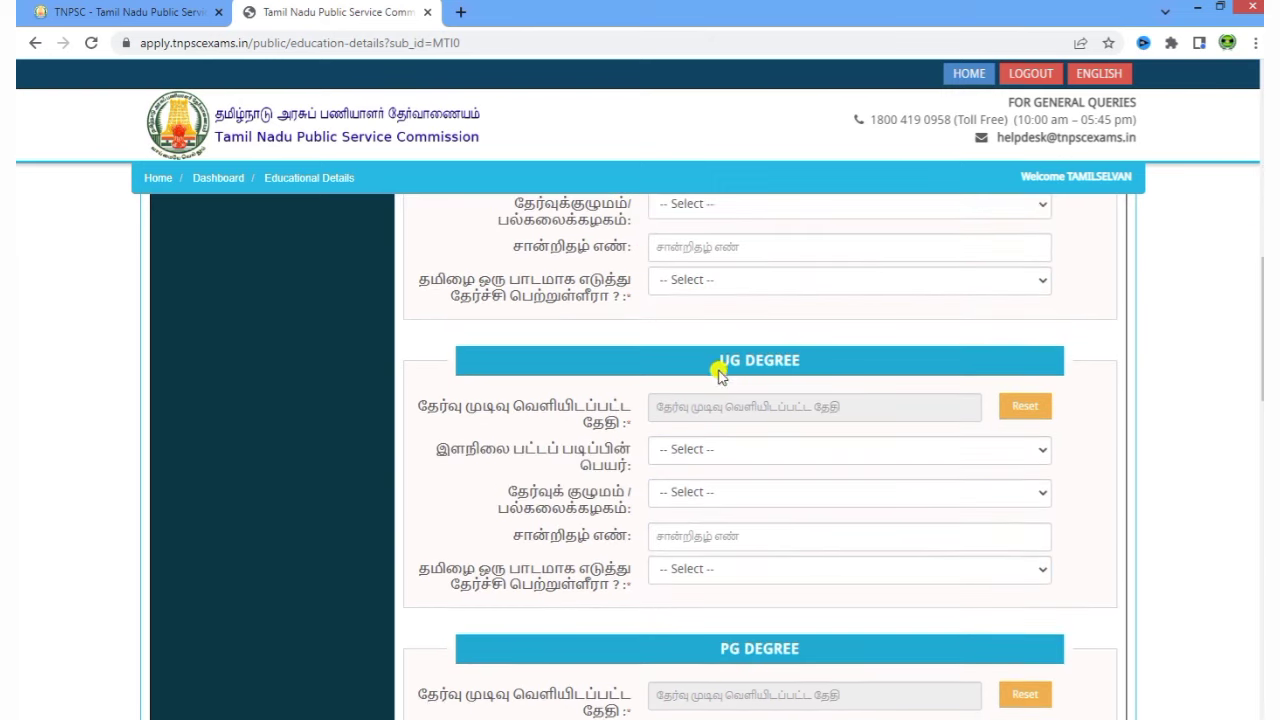
left_click_drag(712, 364, 957, 368)
left_click(1093, 520)
left_click_drag(420, 403, 602, 424)
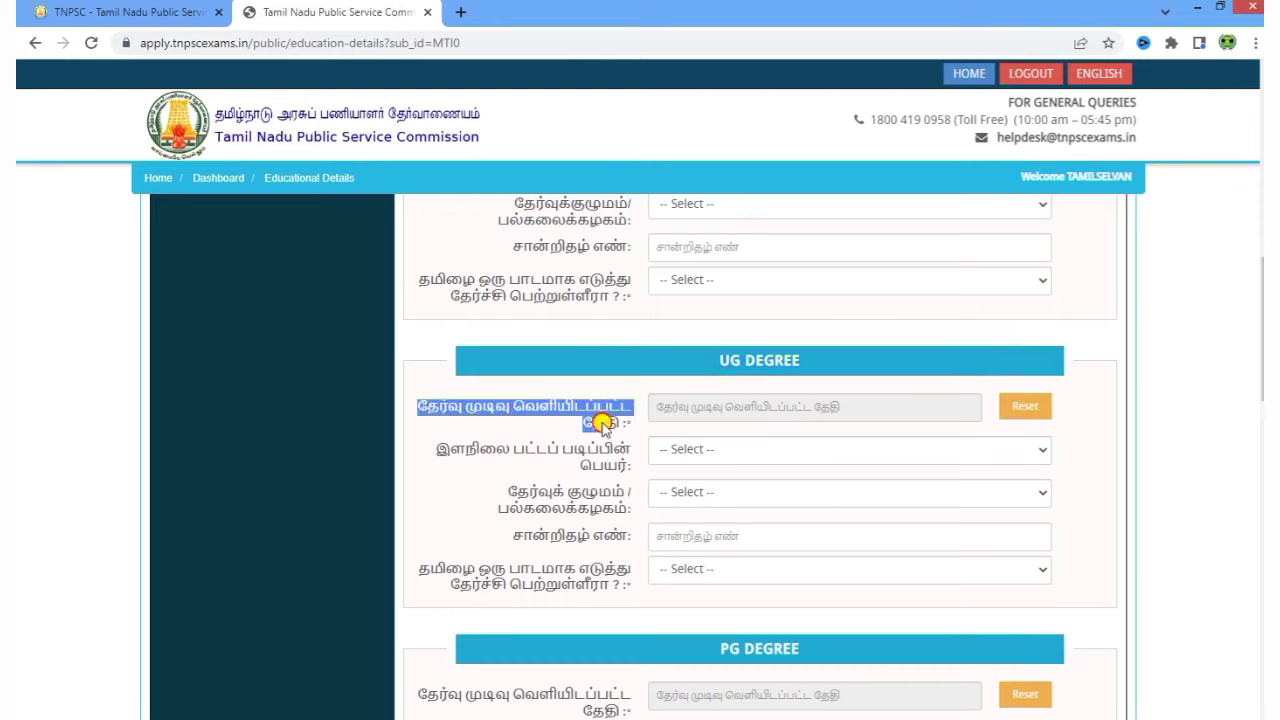
left_click(723, 449)
scroll(740, 345, "down", 8)
scroll(740, 355, "up", 10)
left_click(1100, 506)
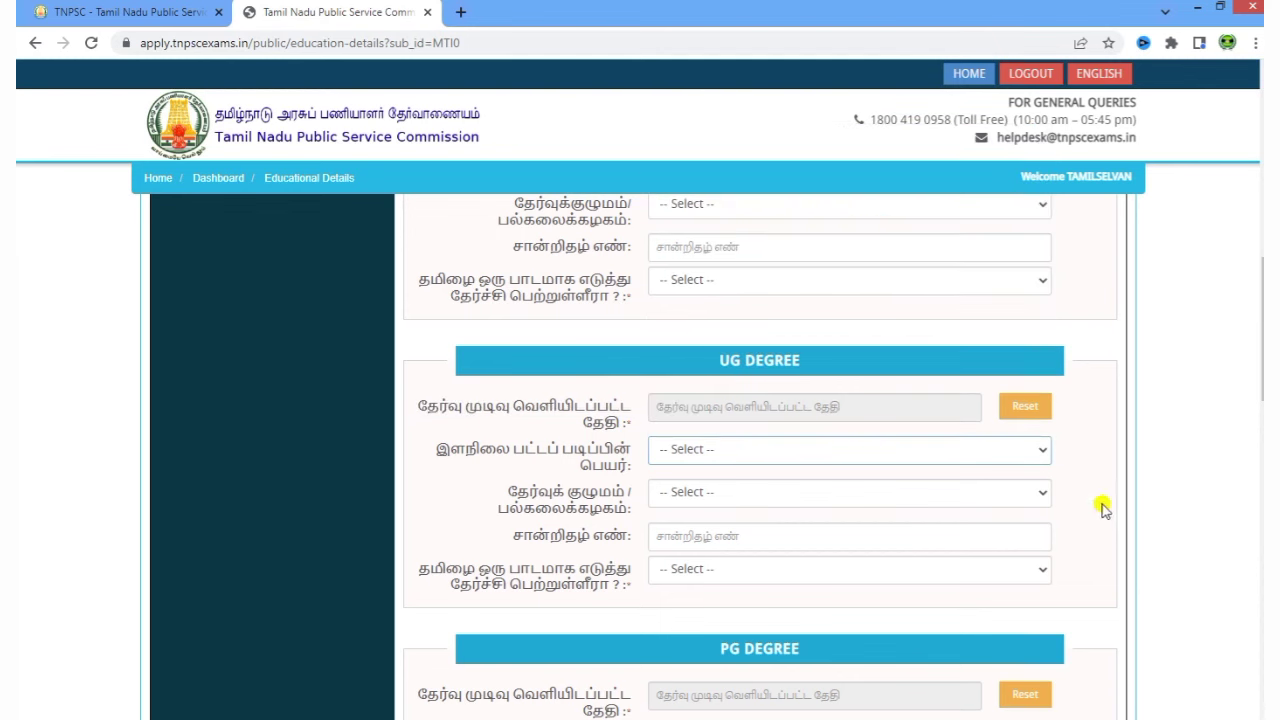
left_click(775, 491)
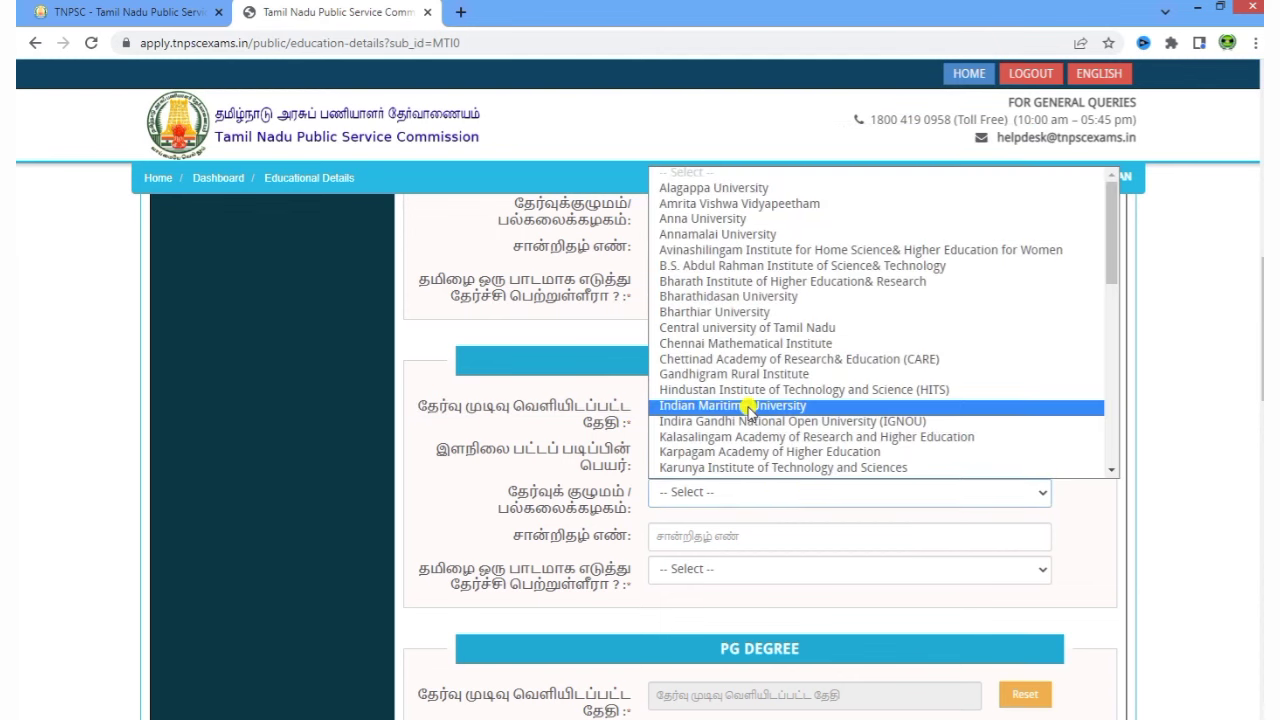
left_click(1109, 566)
scroll(600, 470, "down", 1)
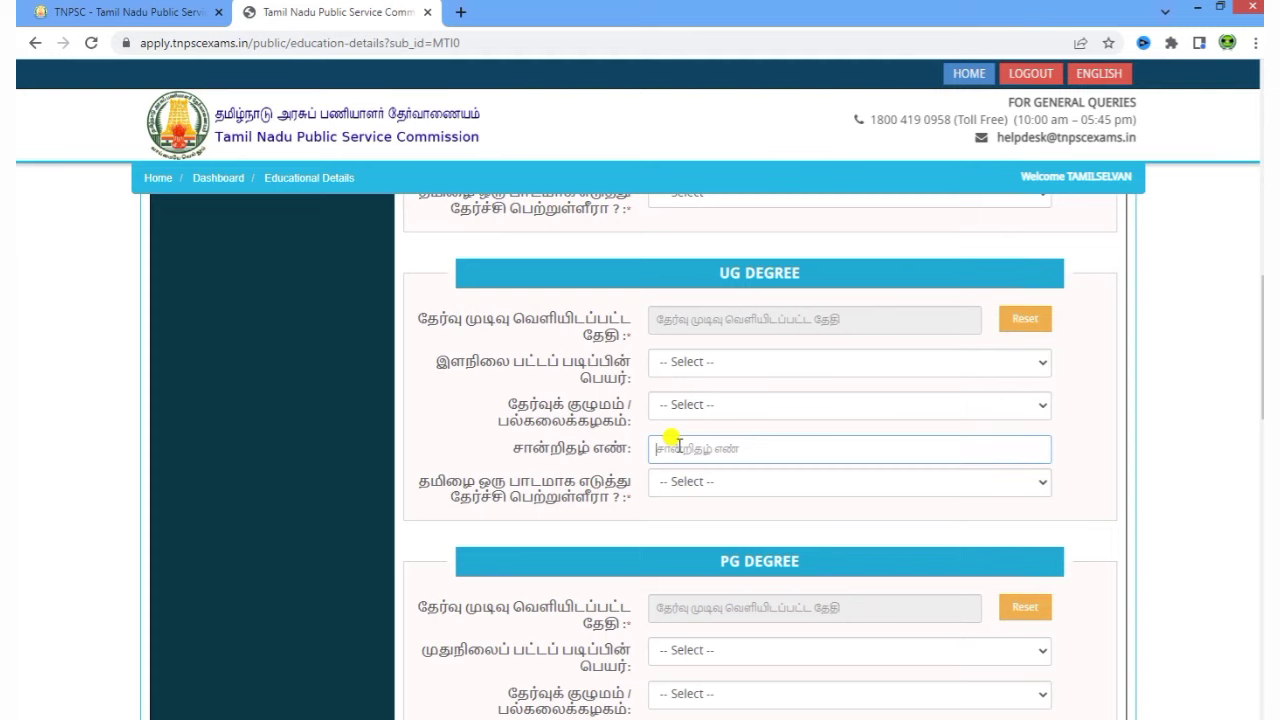
scroll(678, 442, "down", 9)
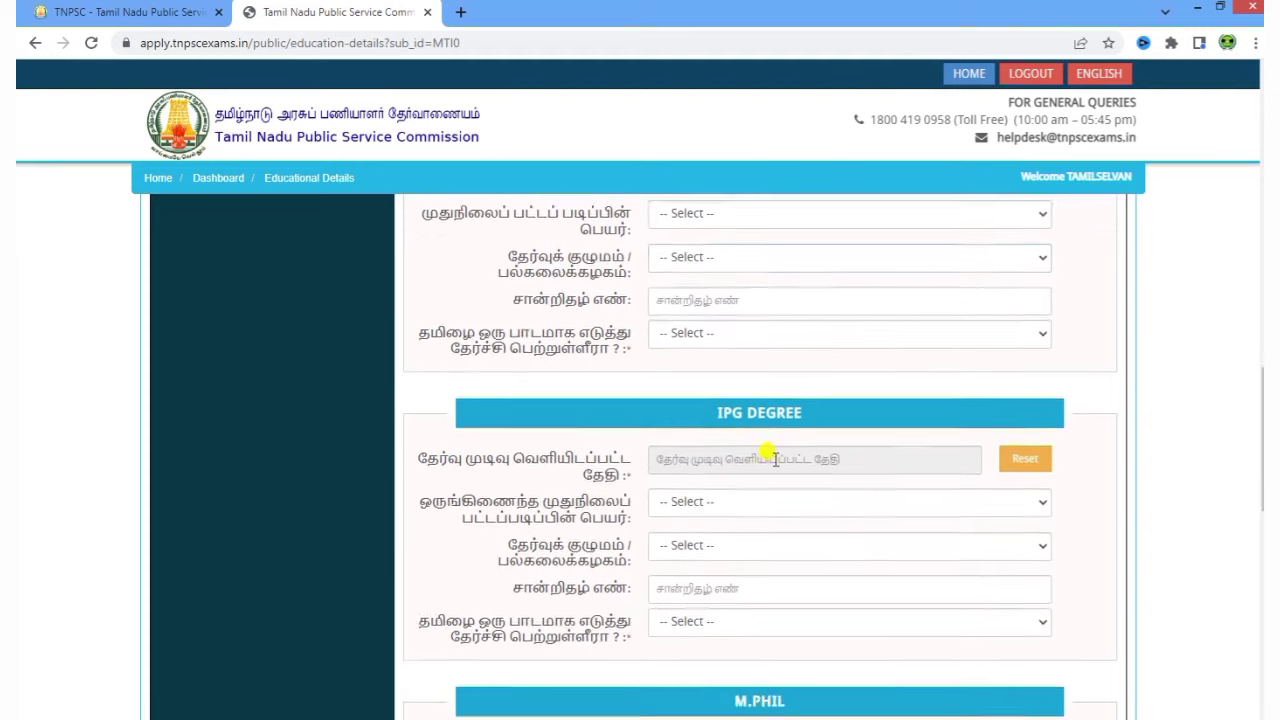
scroll(775, 458, "down", 5)
scroll(775, 458, "up", 4)
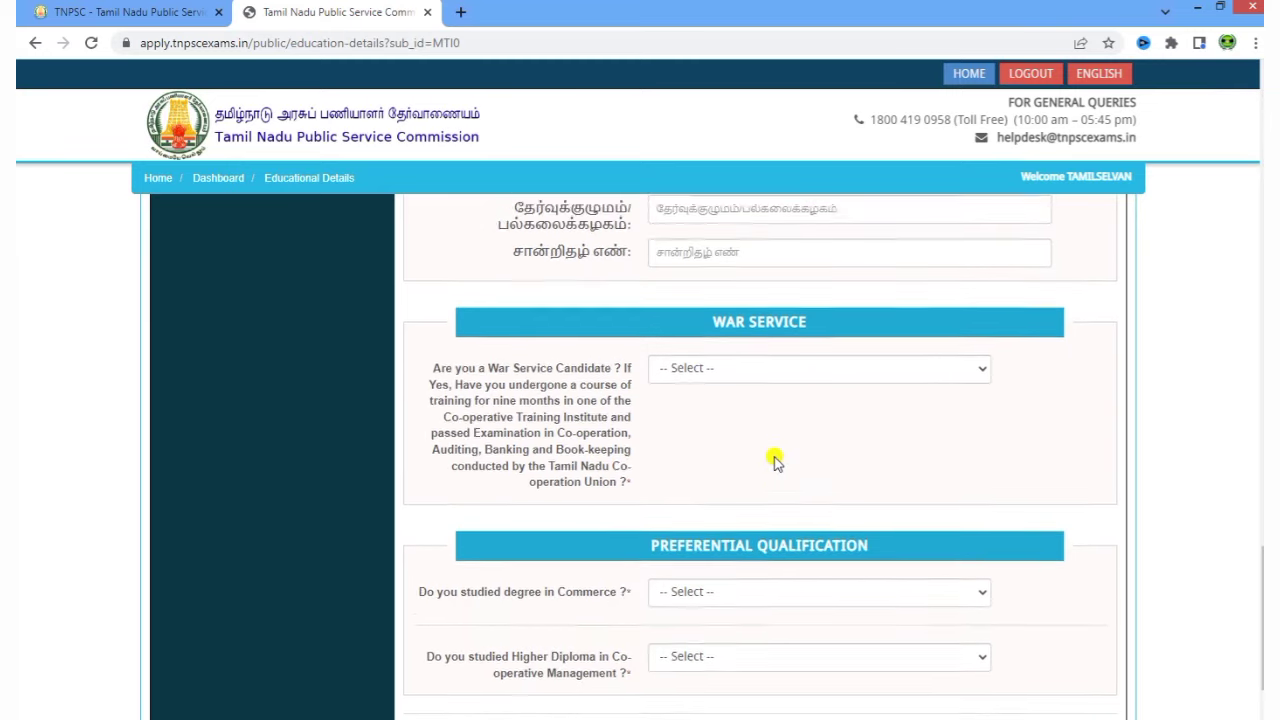
- Review the education sections from Diploma through Preferential Qualification and dismiss the pop-up notifications
scroll(775, 458, "up", 10)
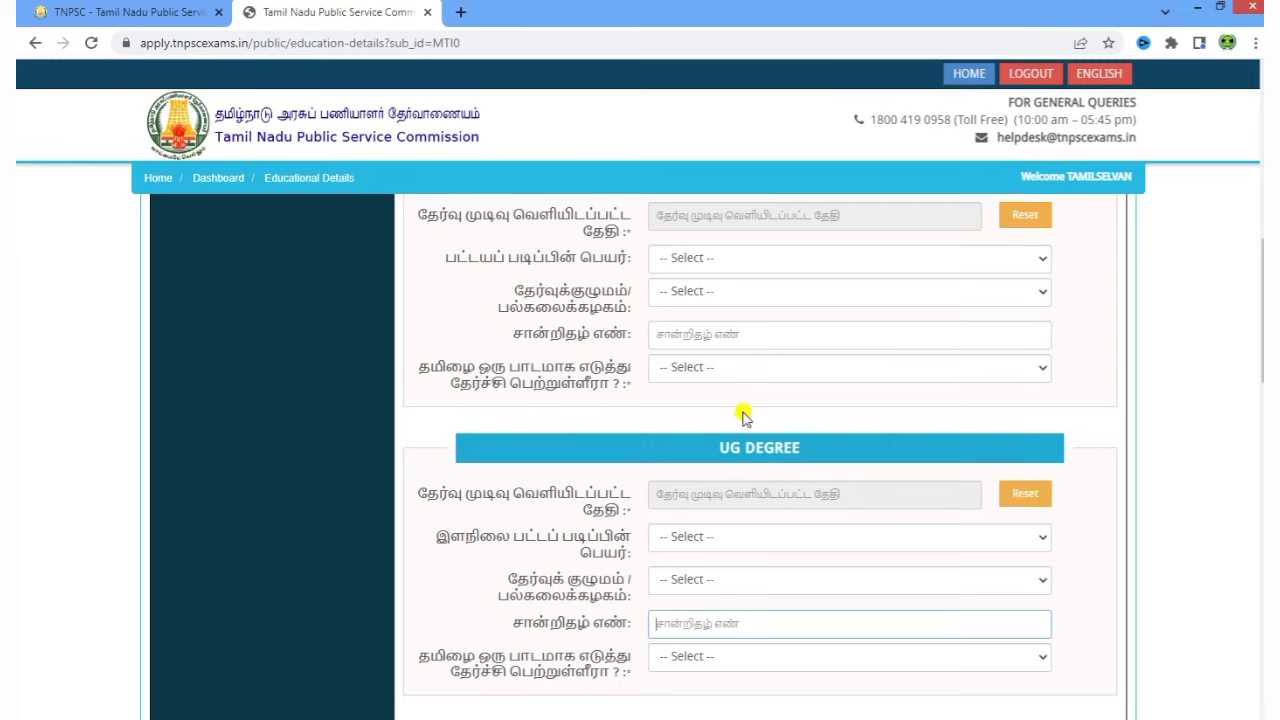
scroll(750, 460, "down", 8)
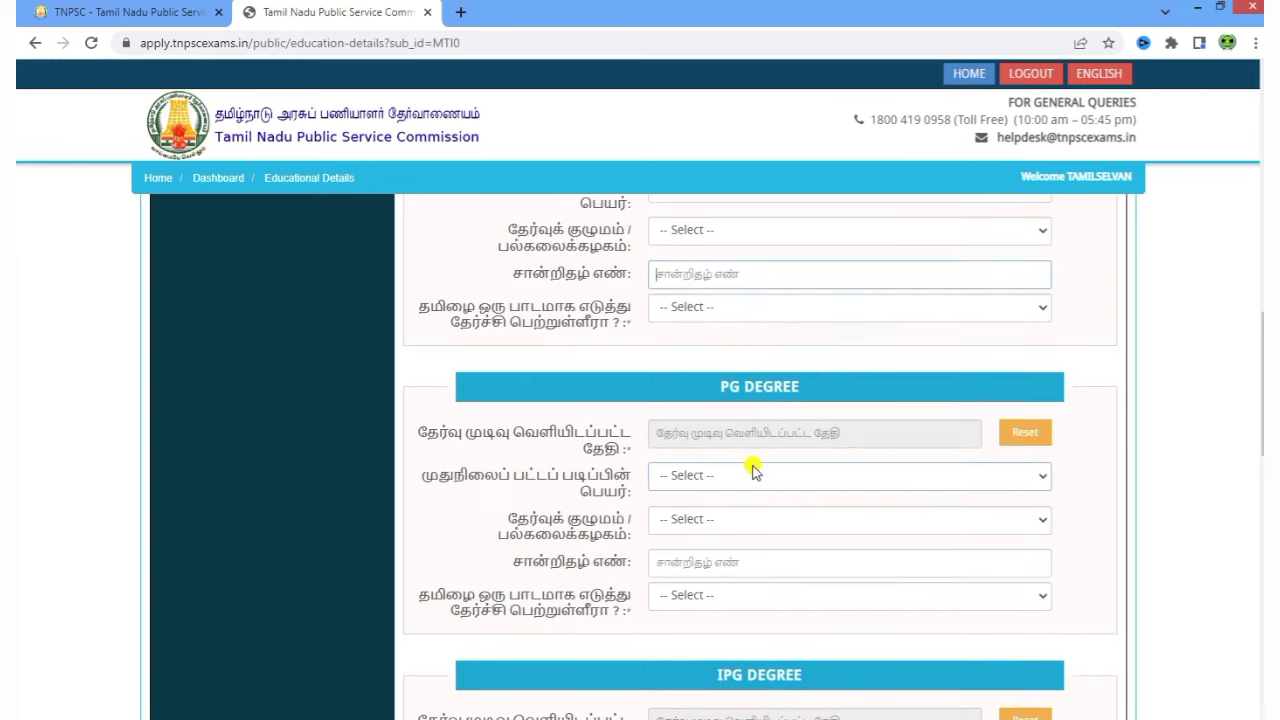
scroll(753, 471, "down", 8)
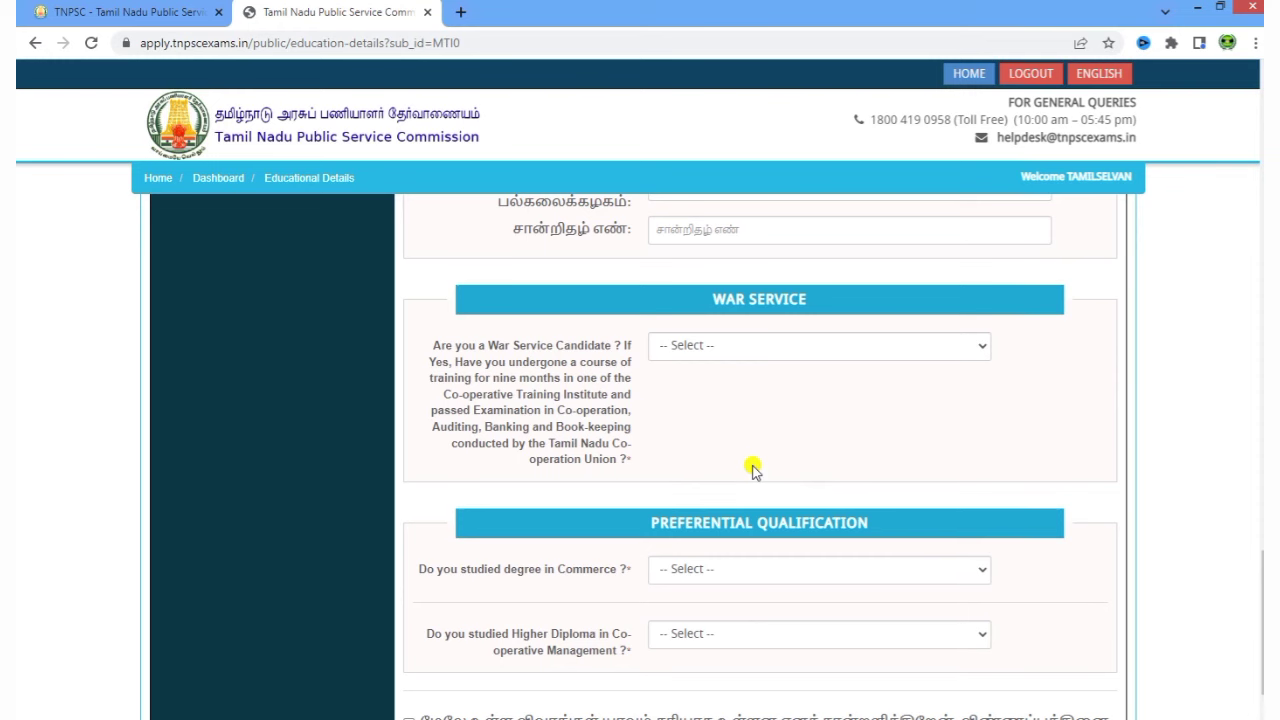
scroll(753, 471, "down", 2)
scroll(753, 471, "up", 4)
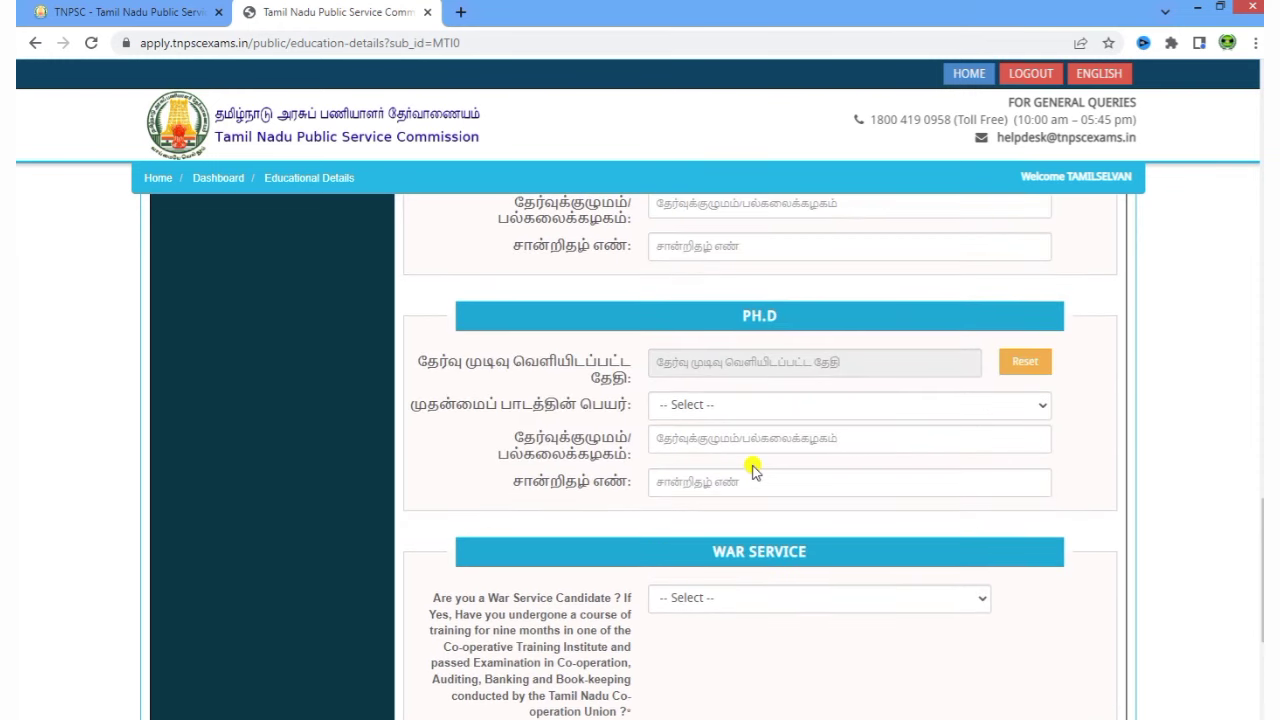
scroll(753, 471, "down", 3)
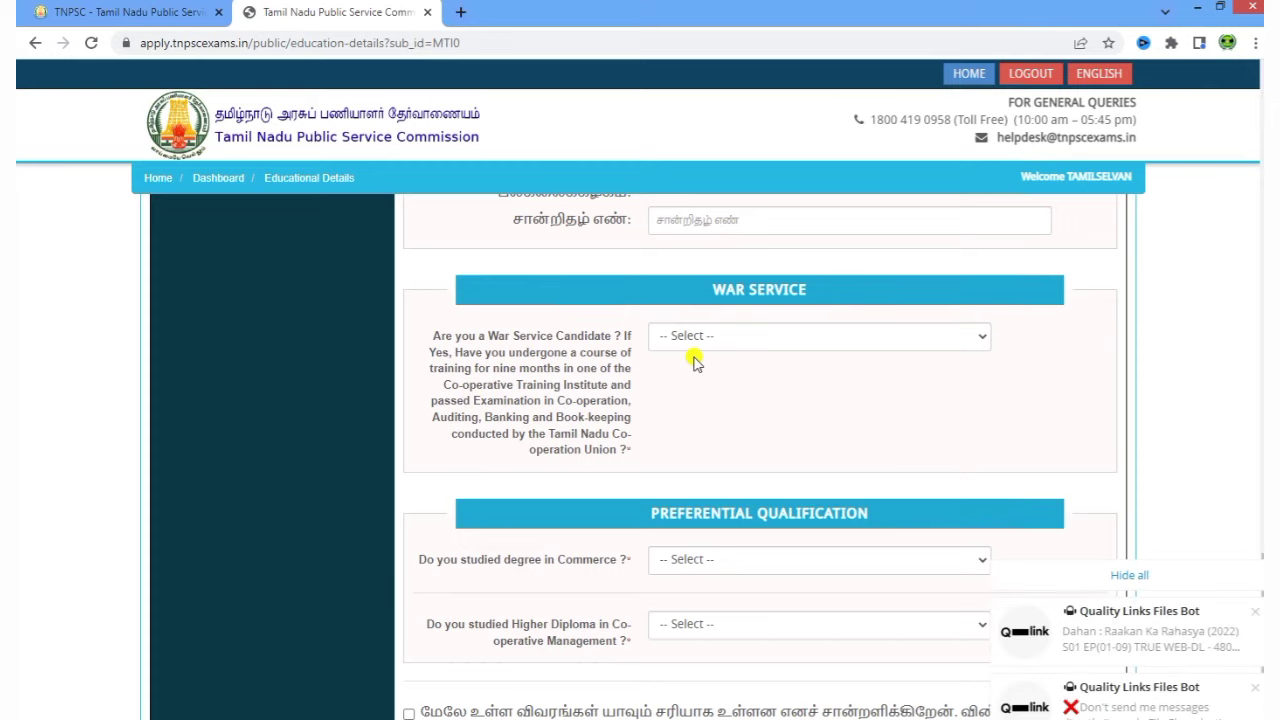
left_click(1129, 577)
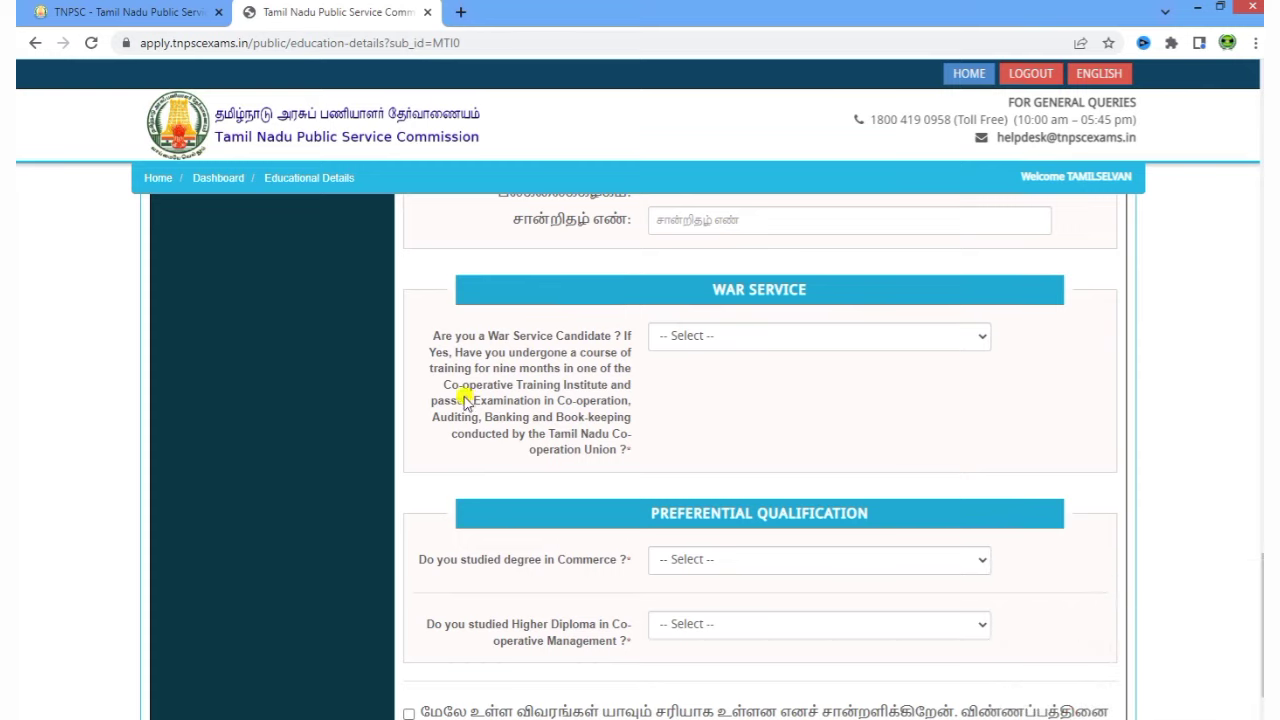
- Read the War Service question on co-operative training and answer it with No
left_click_drag(437, 386, 628, 447)
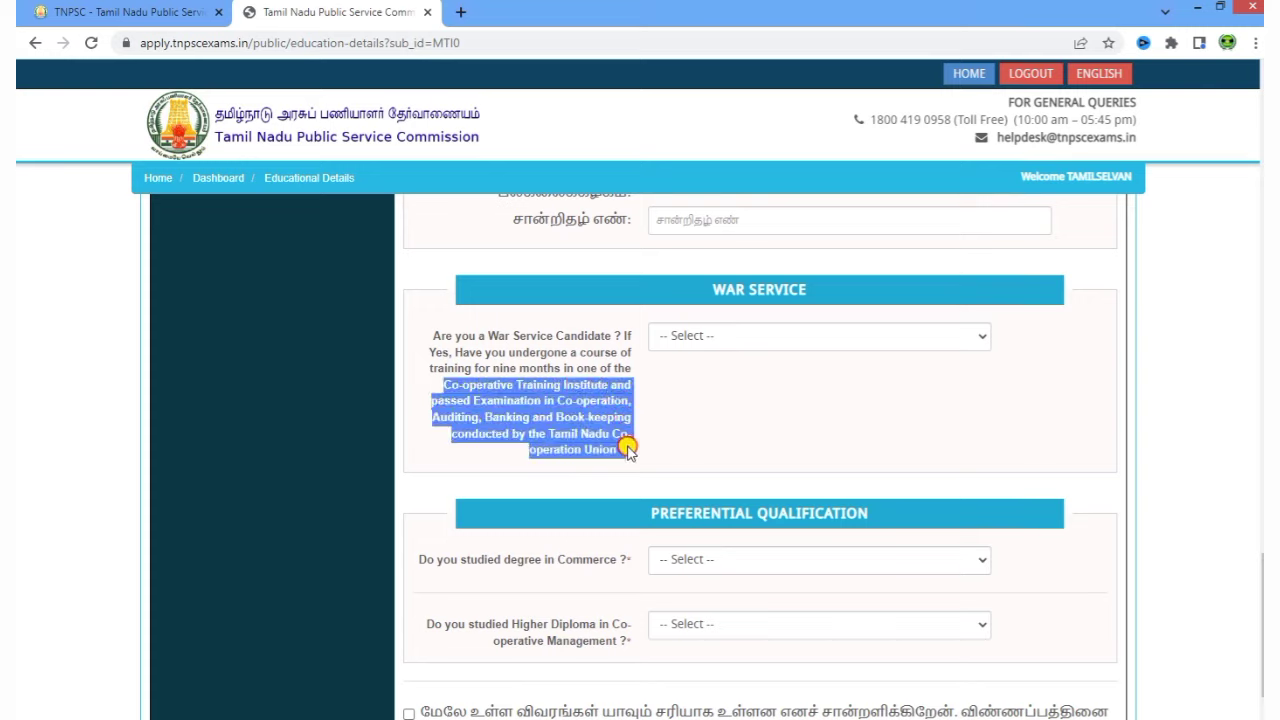
left_click_drag(628, 452, 674, 443)
left_click(694, 340)
left_click(699, 377)
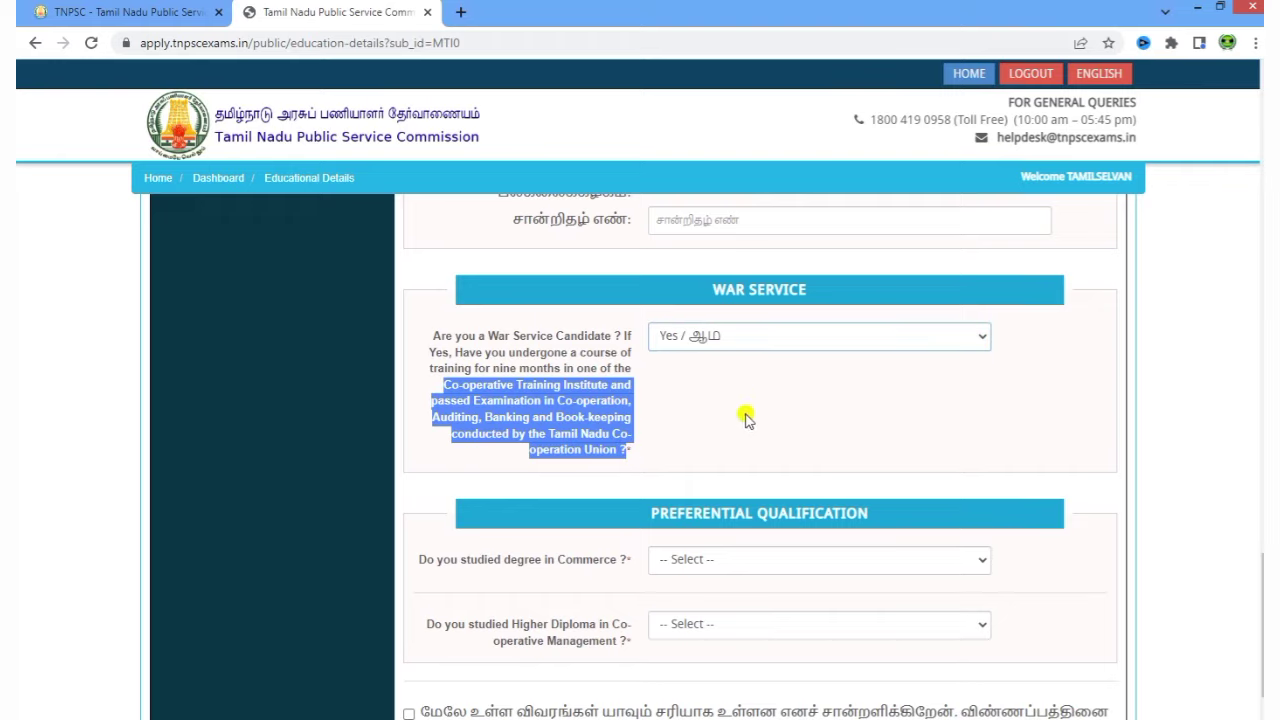
left_click(717, 344)
left_click(716, 395)
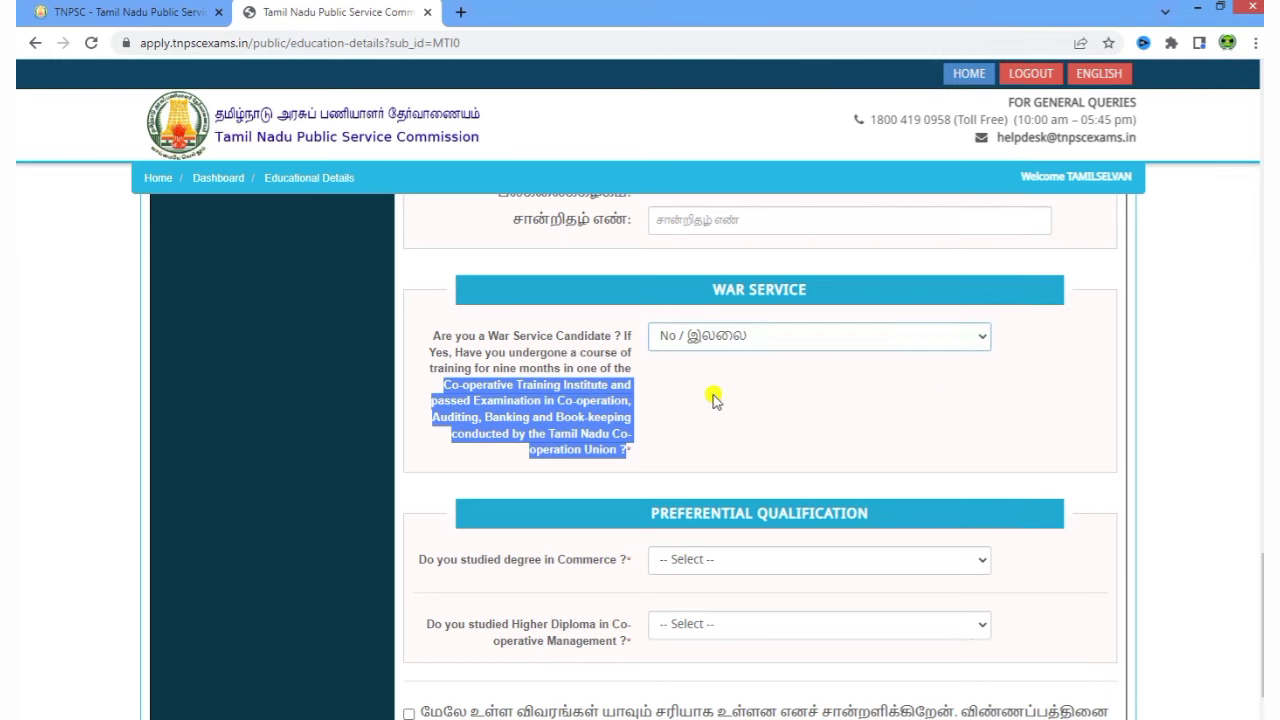
left_click(718, 412)
- Answer No to having studied a degree in Commerce in the Preferential Qualification section
scroll(754, 437, "down", 2)
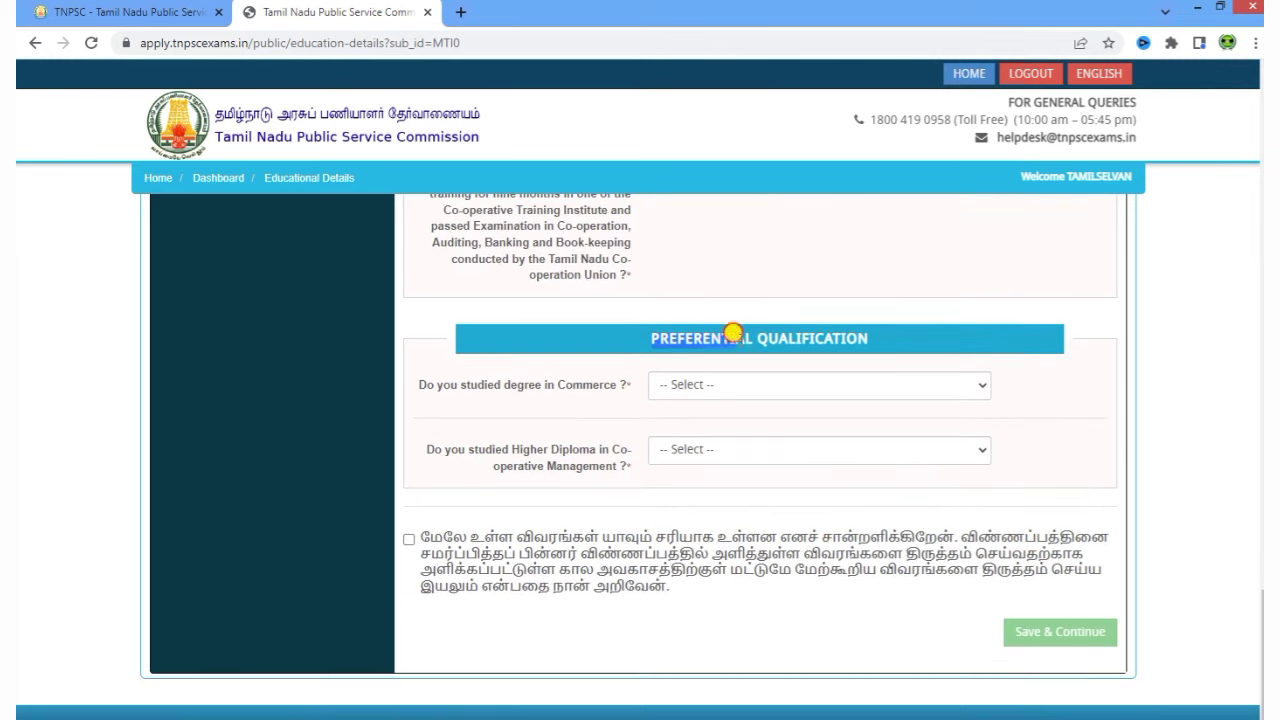
left_click_drag(654, 334, 916, 343)
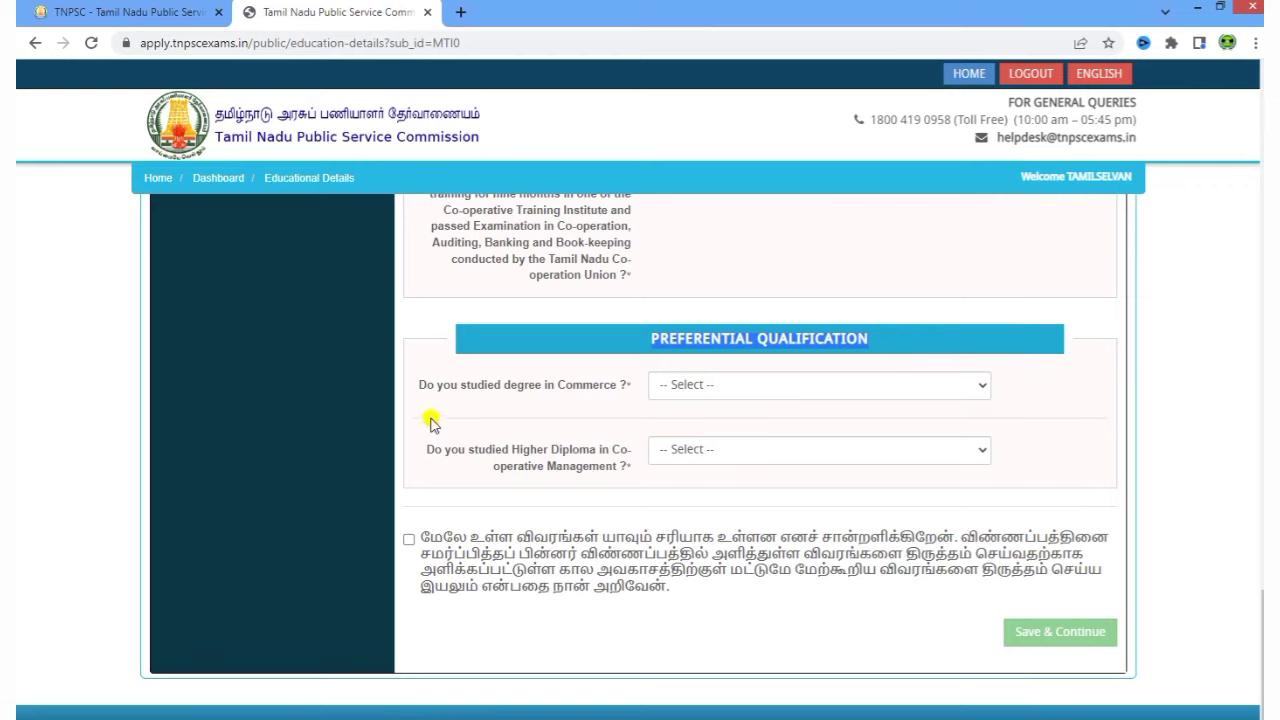
left_click_drag(410, 387, 616, 427)
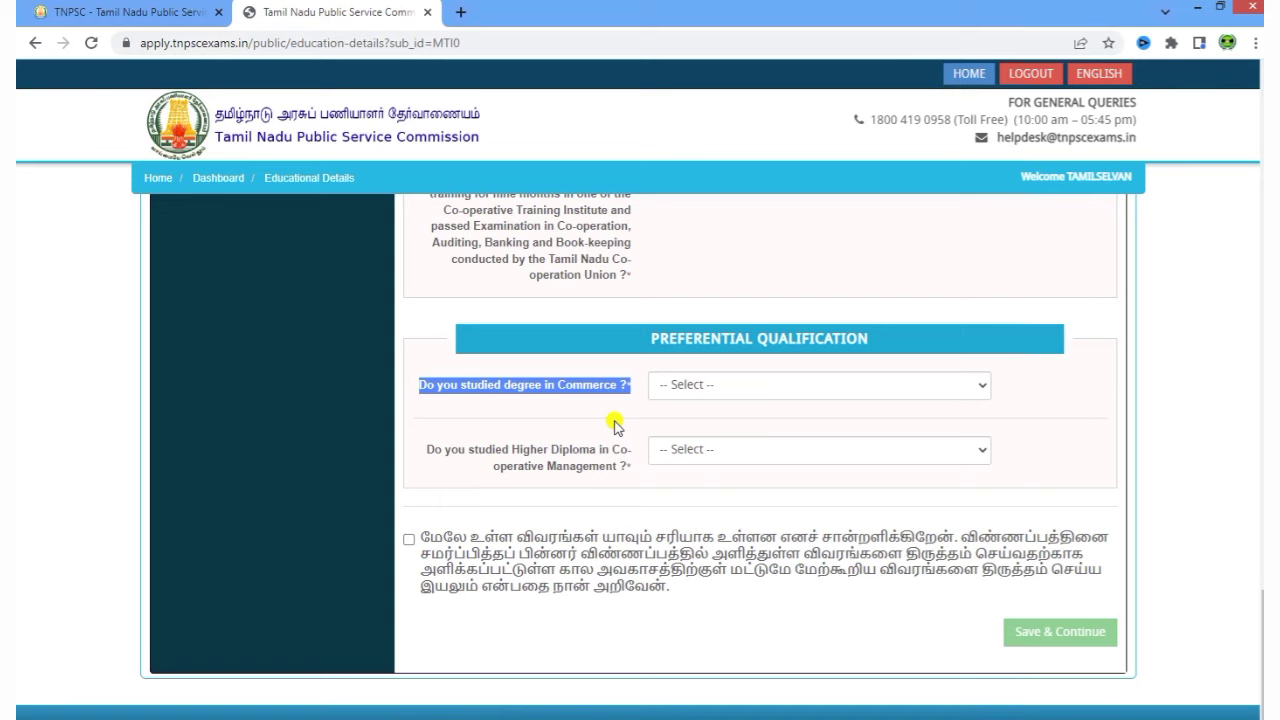
left_click(680, 388)
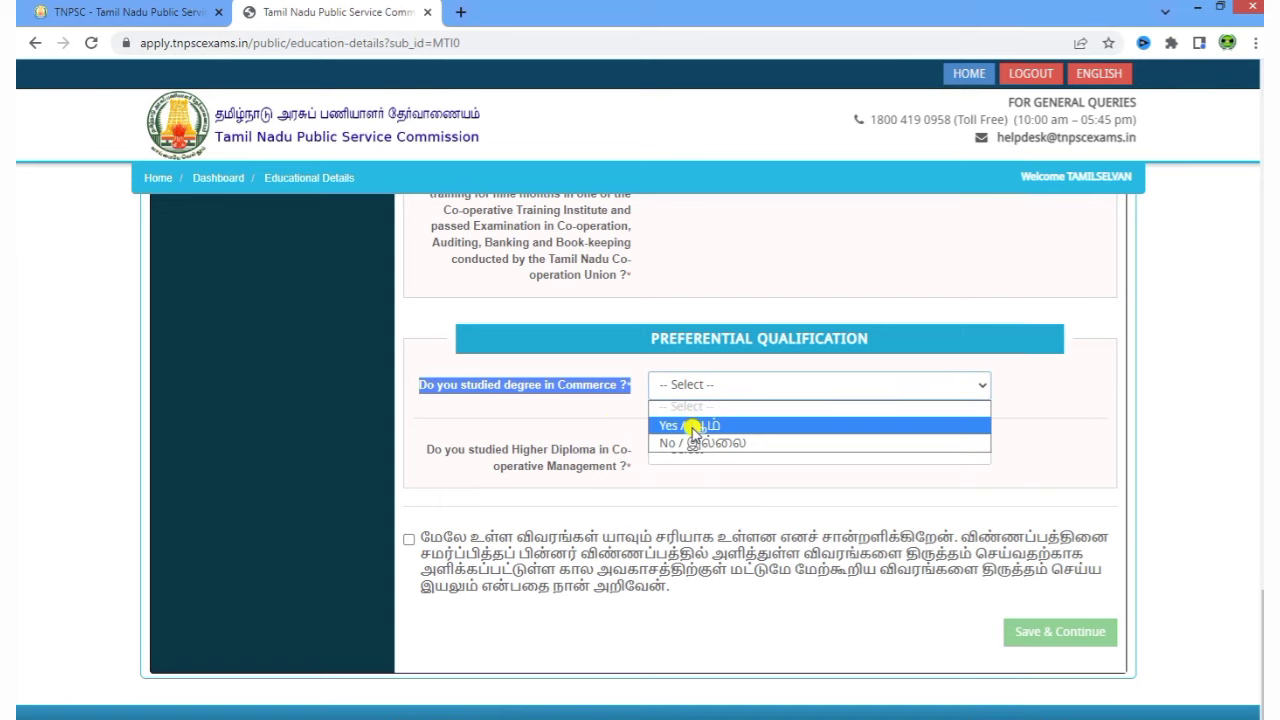
left_click(691, 429)
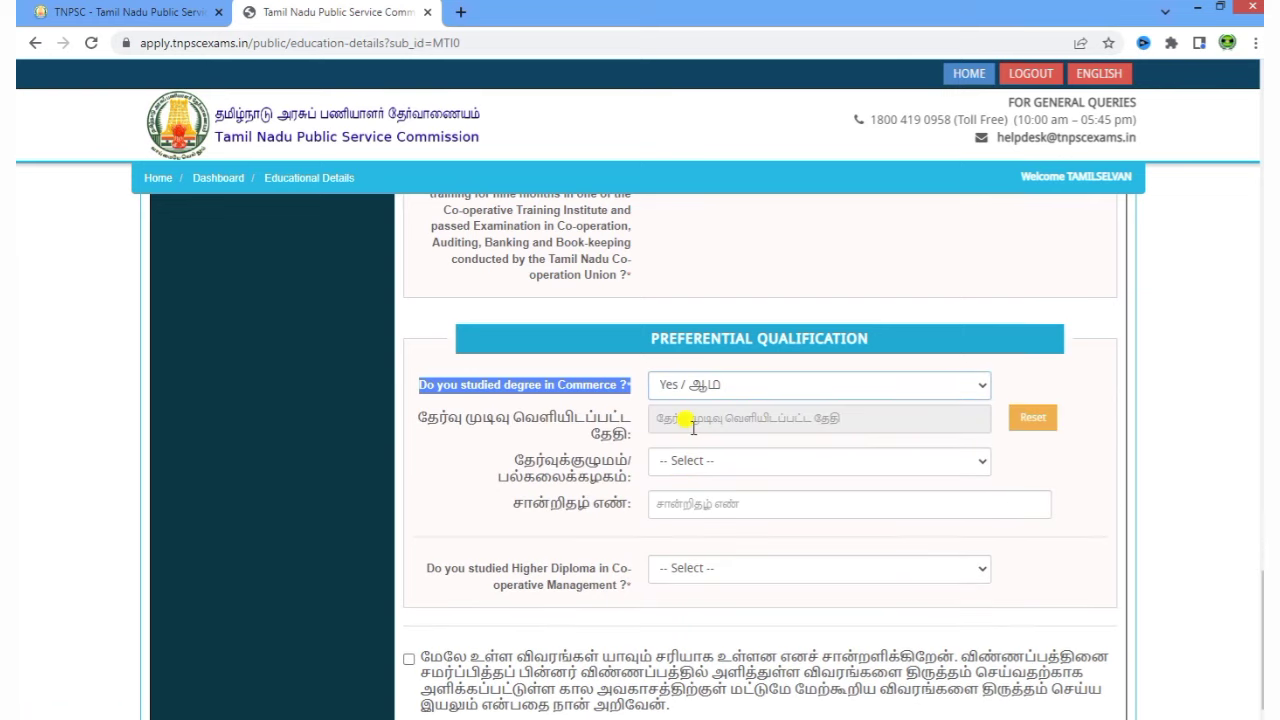
left_click(703, 389)
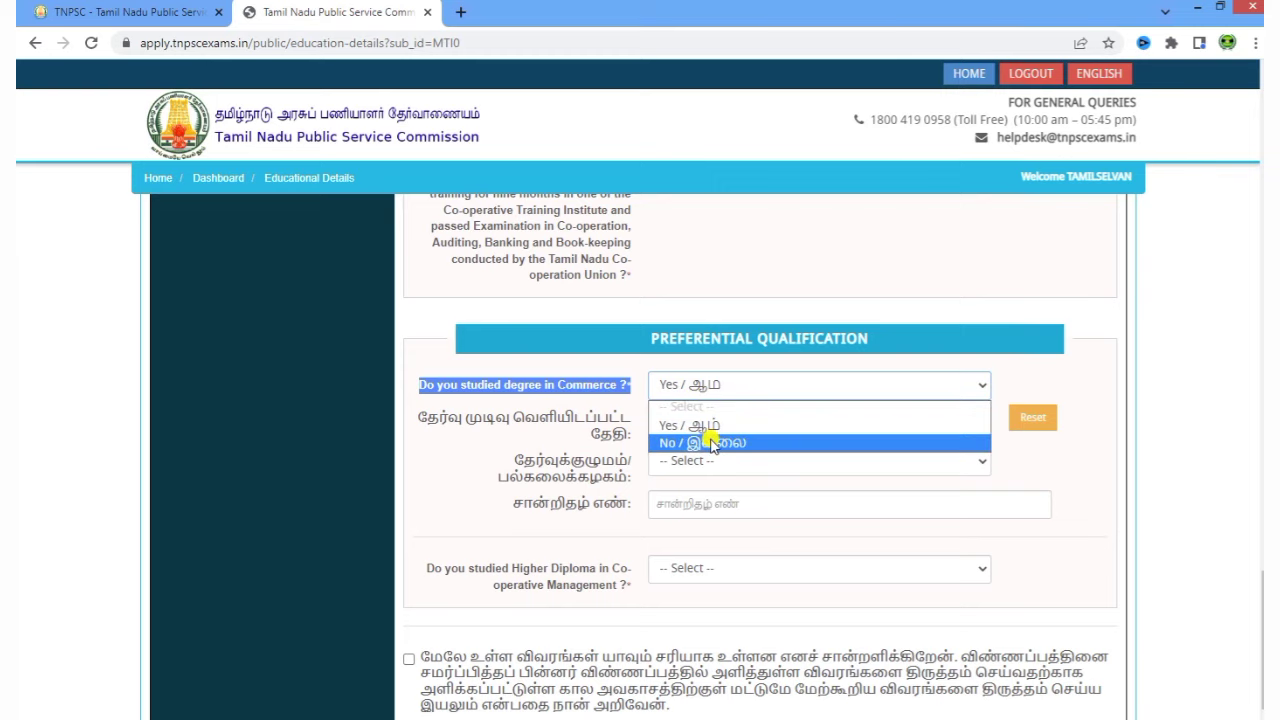
left_click(708, 443)
left_click(571, 430)
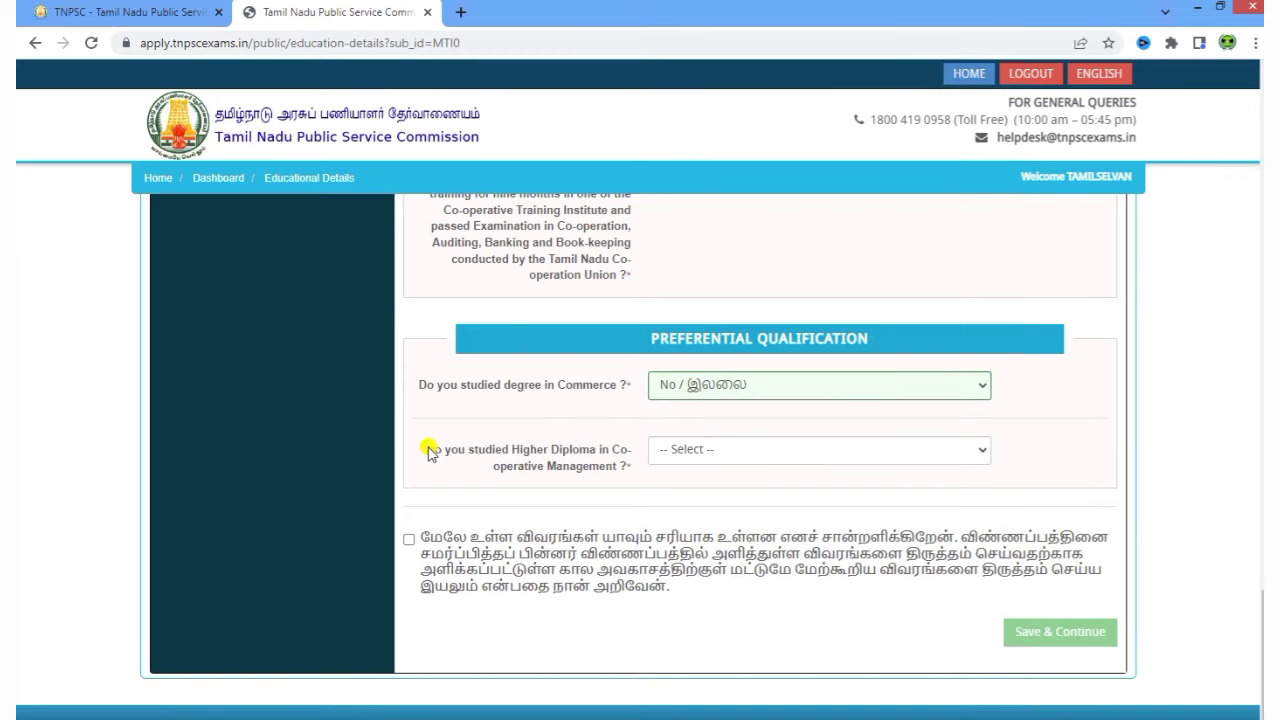
- Answer No to the Higher Diploma in Co-operative Management question, then accept the declaration and try to save the educational details
left_click_drag(428, 449, 623, 478)
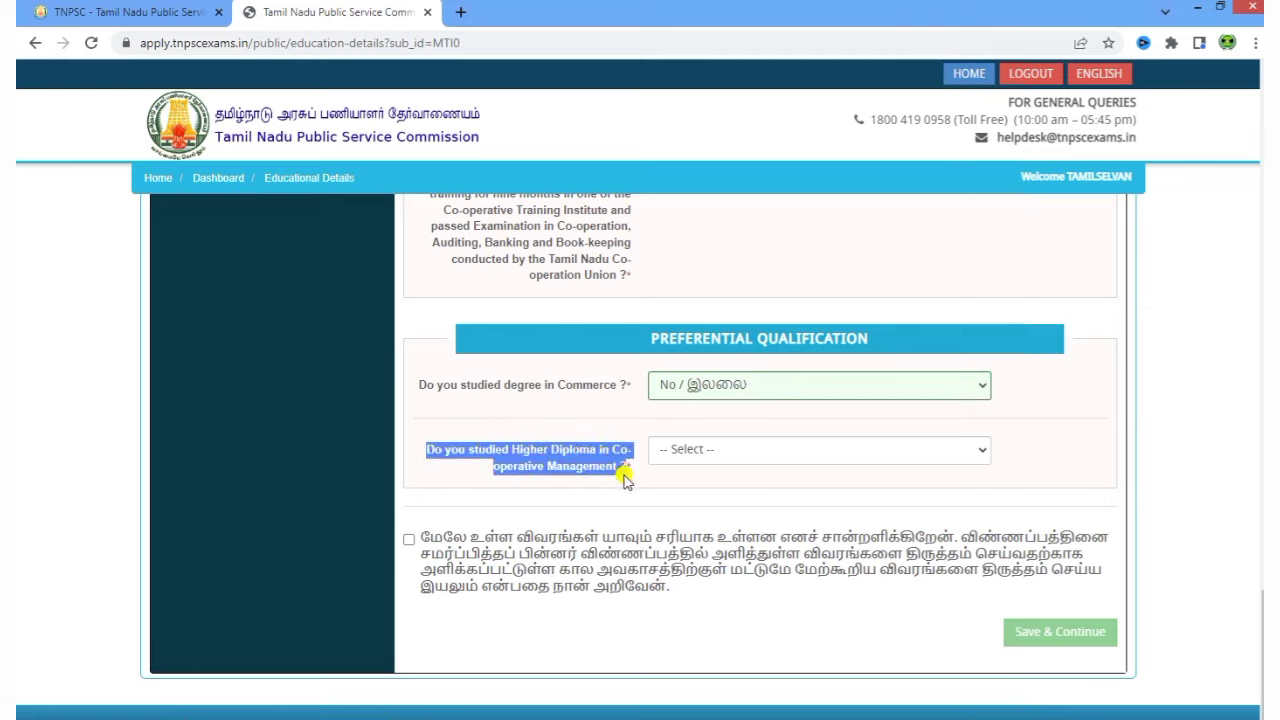
left_click(698, 452)
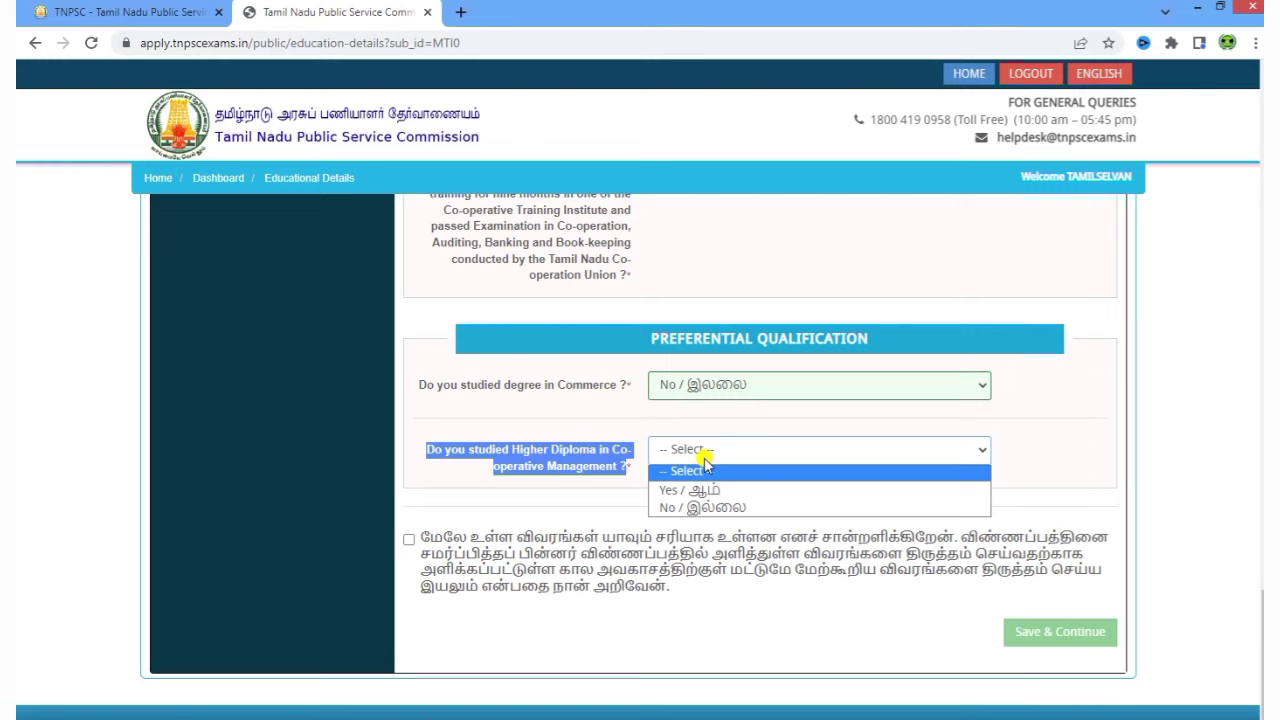
left_click(722, 507)
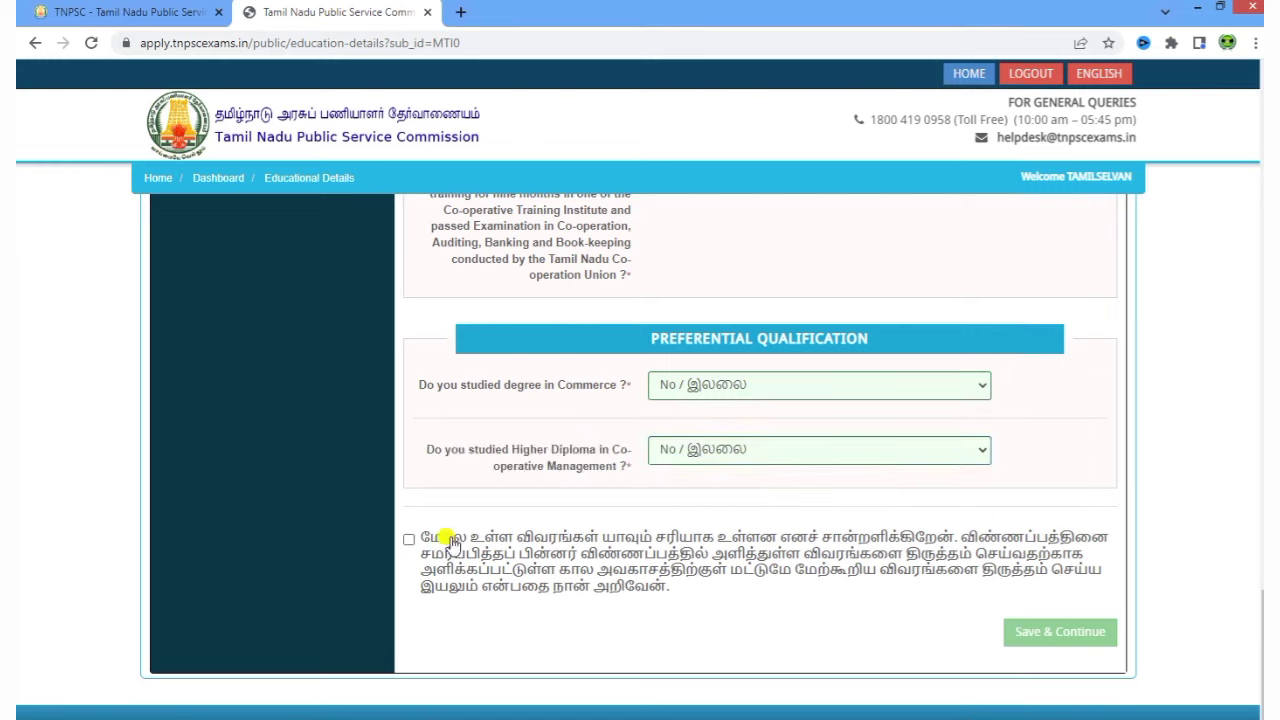
left_click(409, 539)
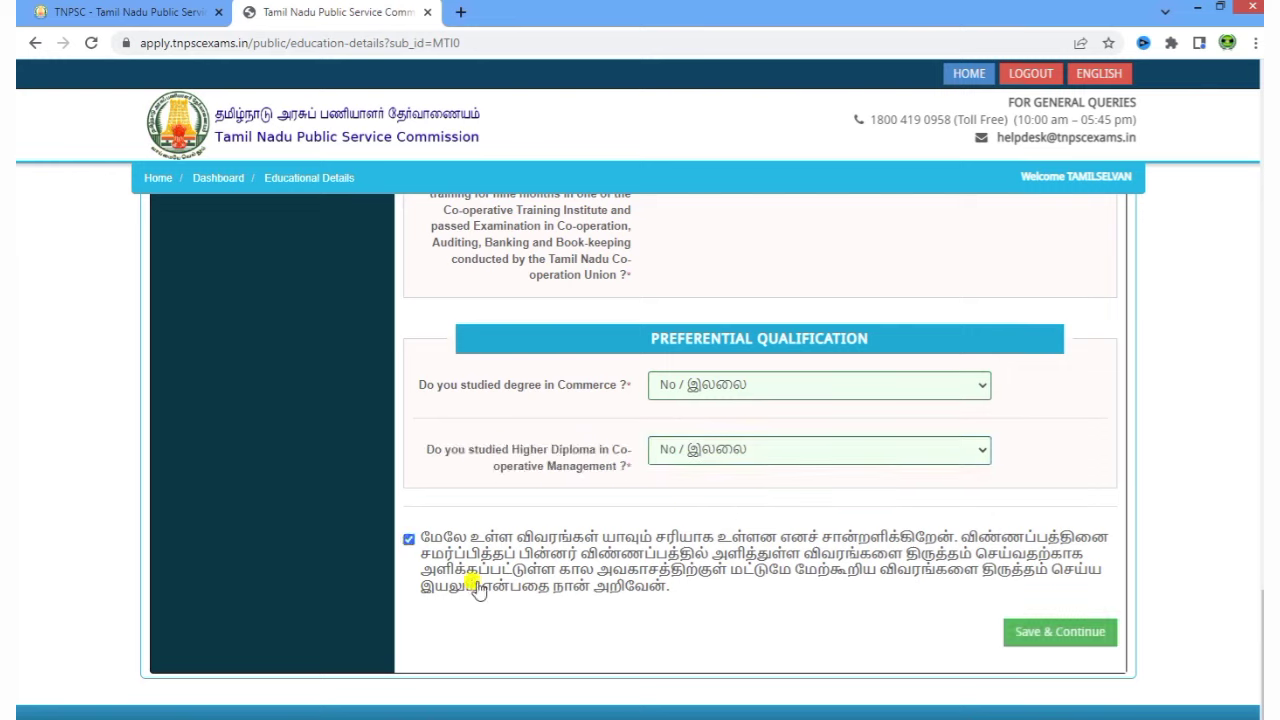
left_click(1073, 632)
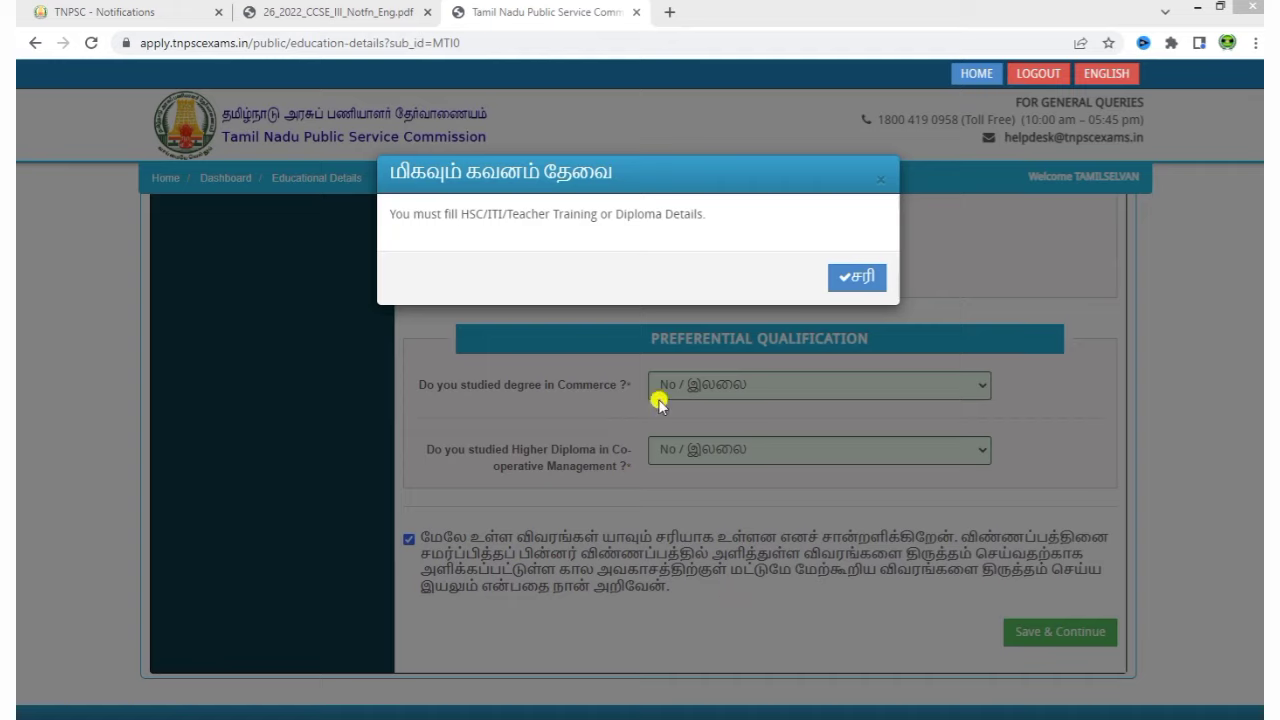
- Check the minimum general educational qualification for the post in the CCSE-III notification PDF, then return to the form and dismiss its message
left_click(325, 14)
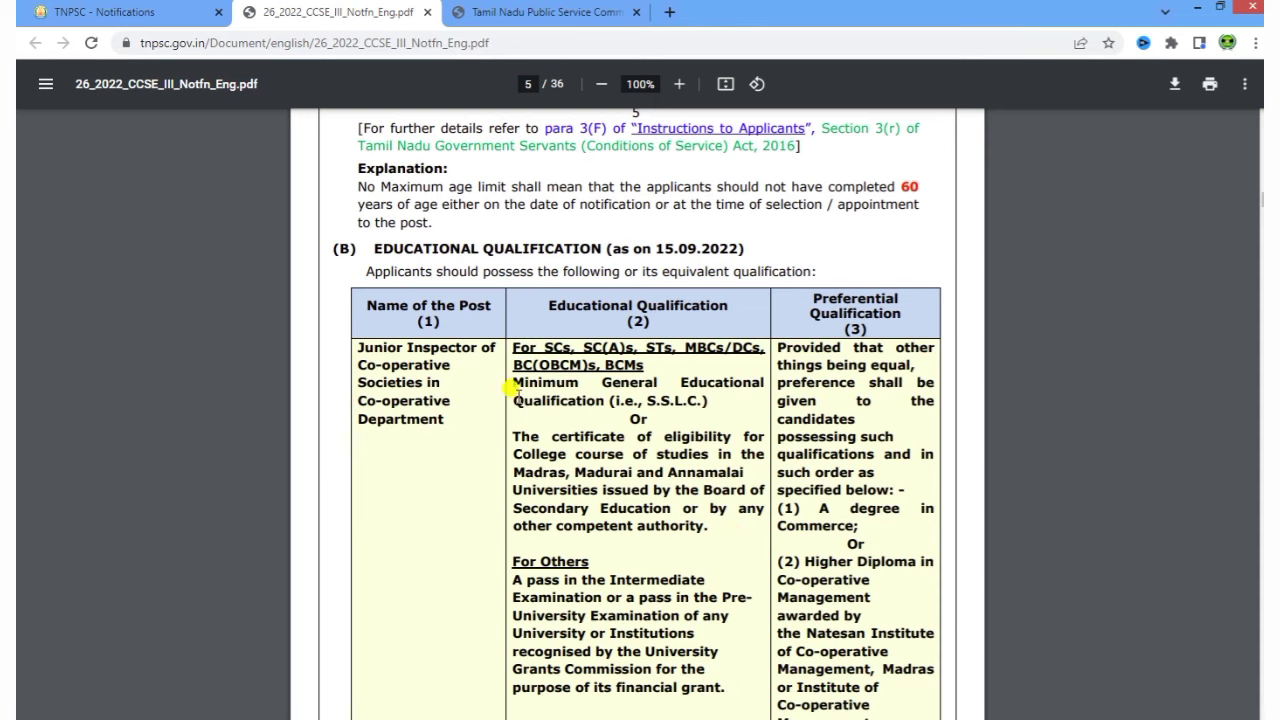
left_click_drag(512, 382, 762, 411)
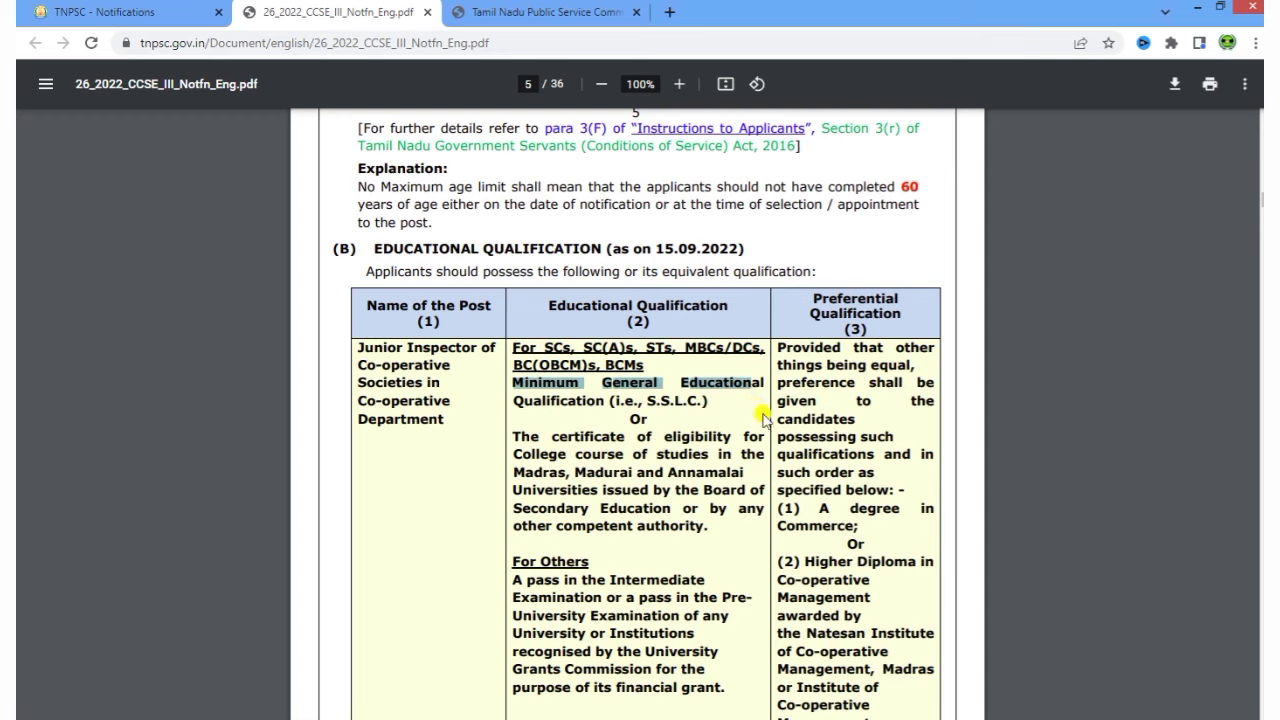
left_click(763, 418)
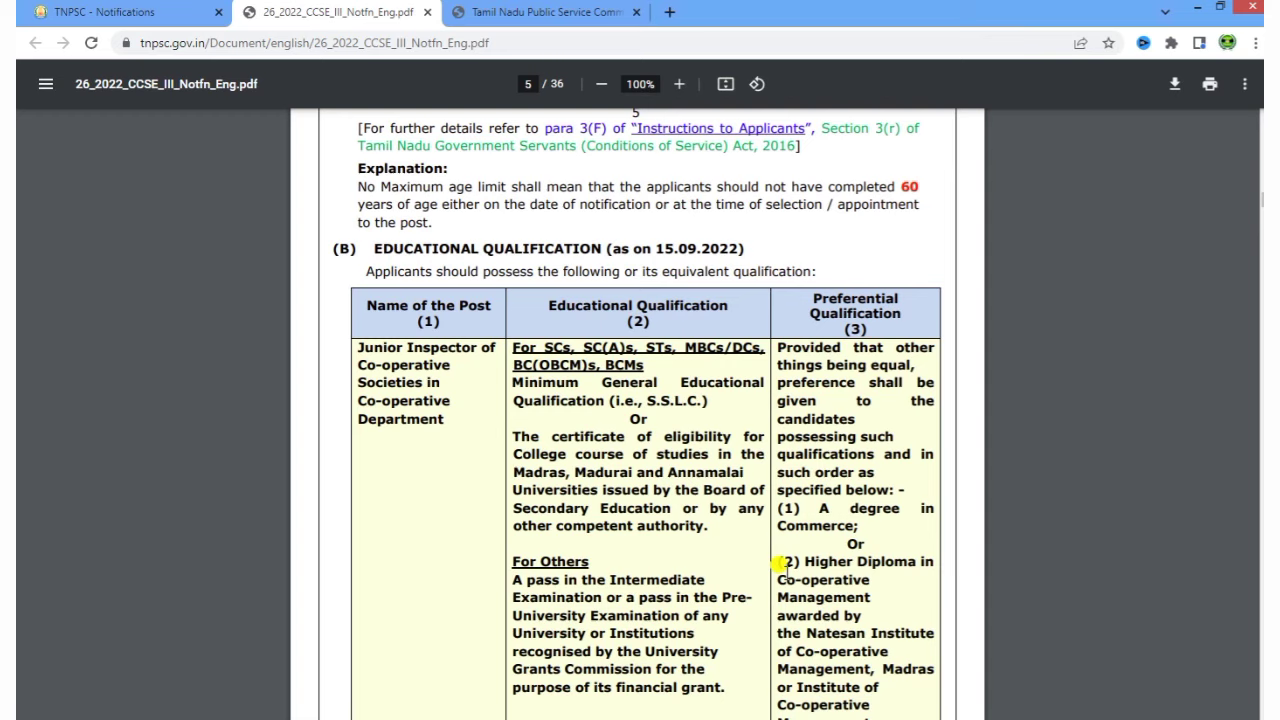
left_click(533, 12)
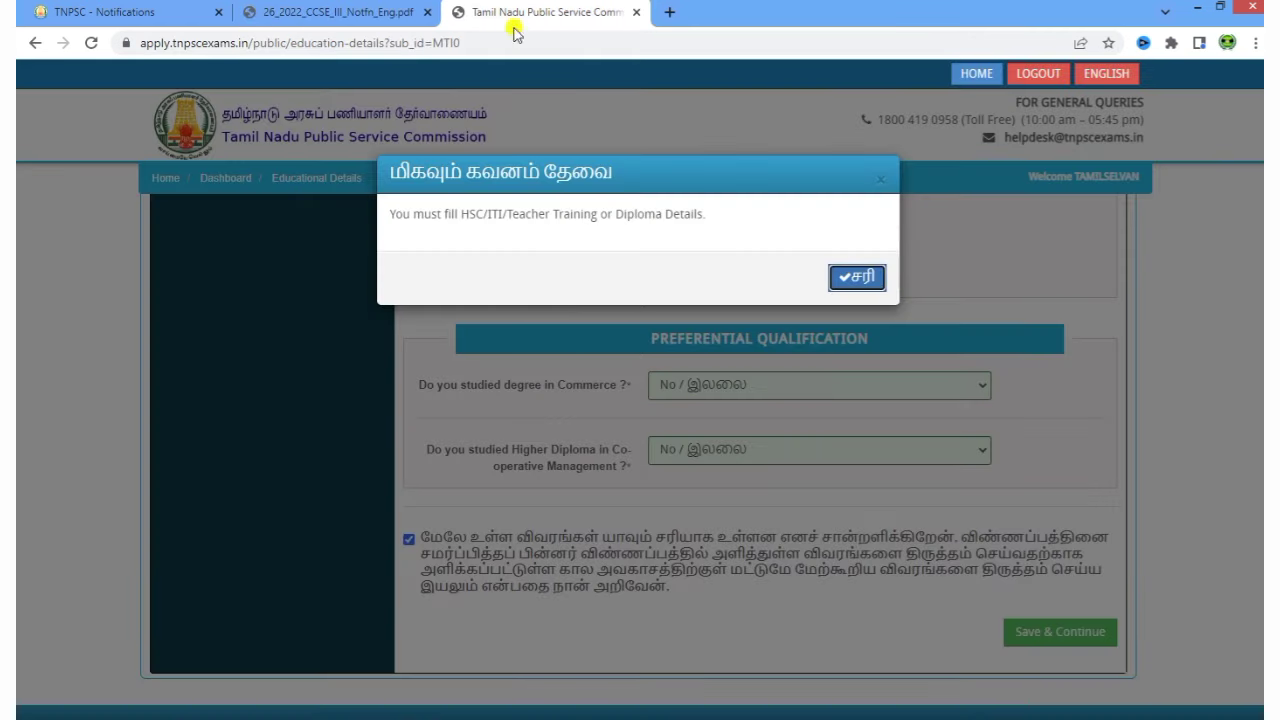
left_click(857, 277)
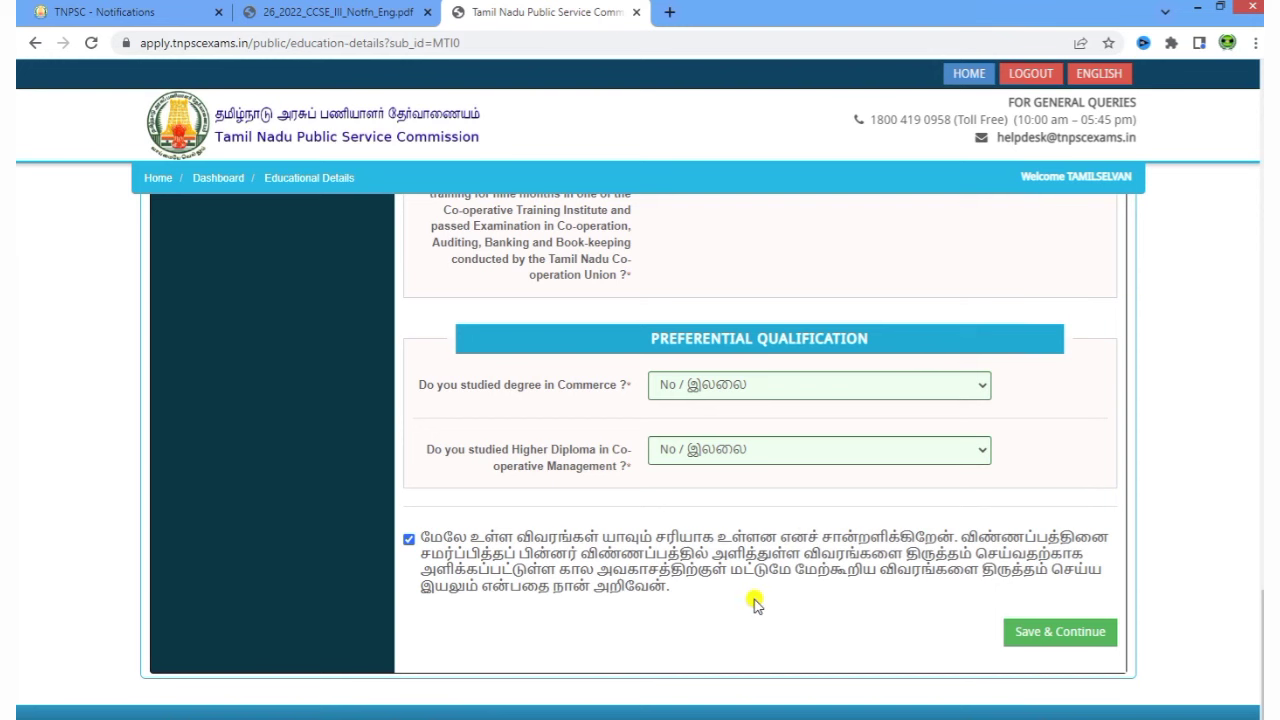
- Review the entered education sections and save the educational details, confirming that the furnished information is correct
scroll(755, 603, "up", 20)
scroll(755, 603, "up", 5)
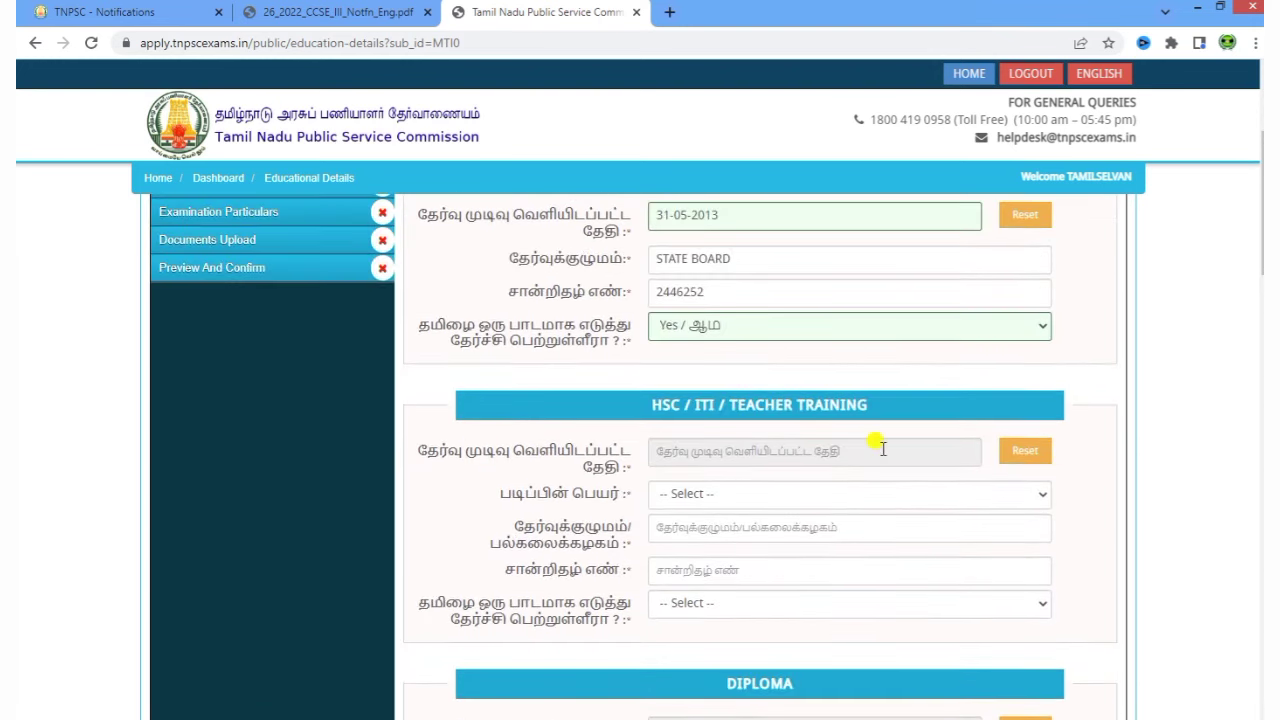
scroll(820, 526, "down", 8)
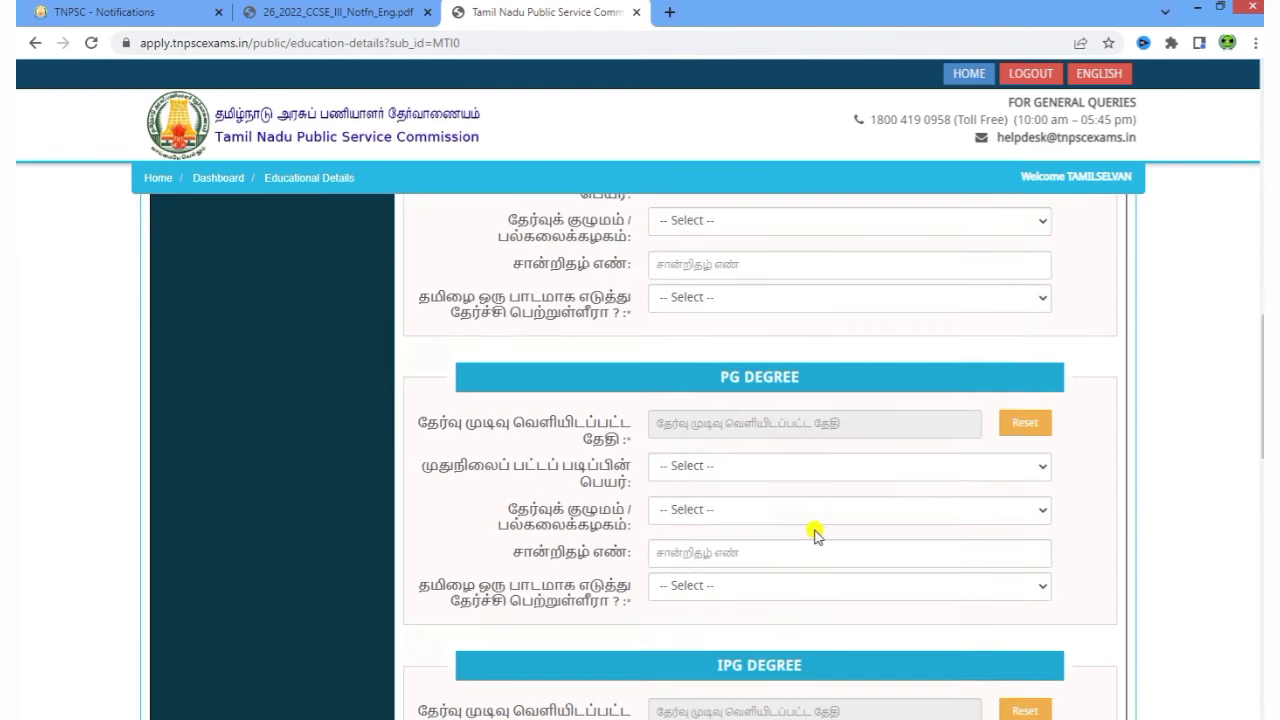
scroll(815, 535, "down", 12)
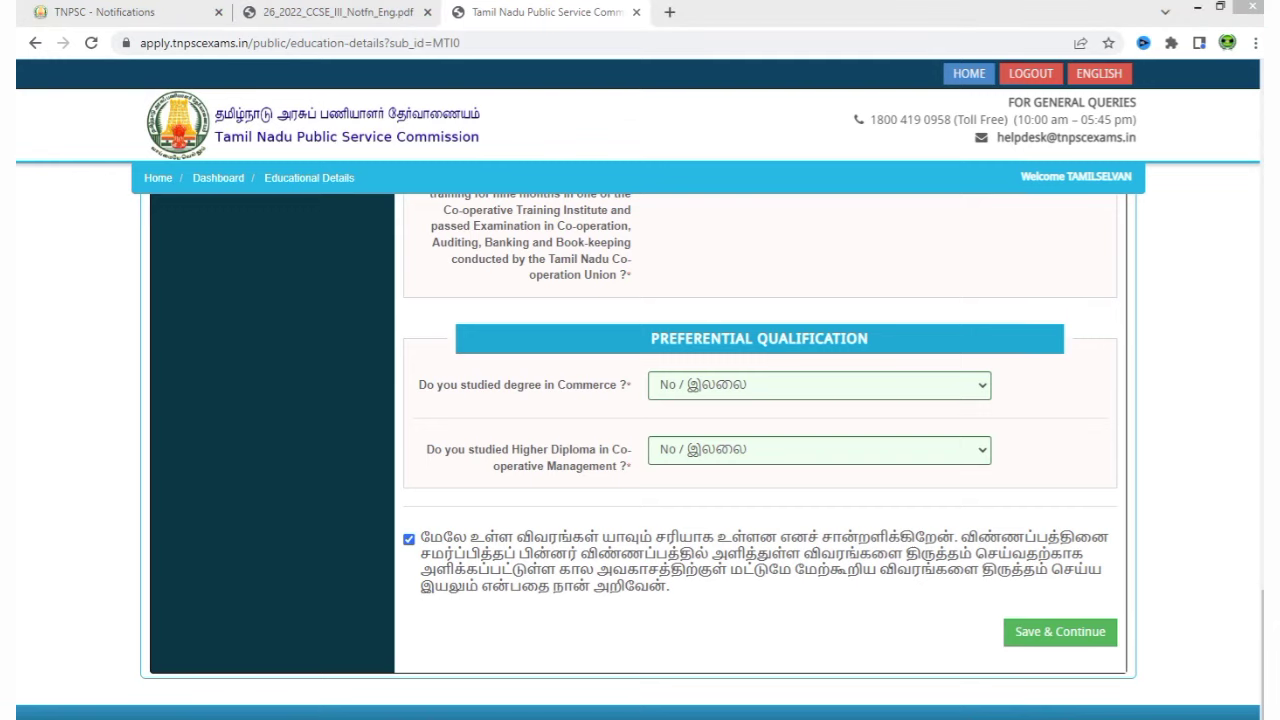
left_click(1060, 631)
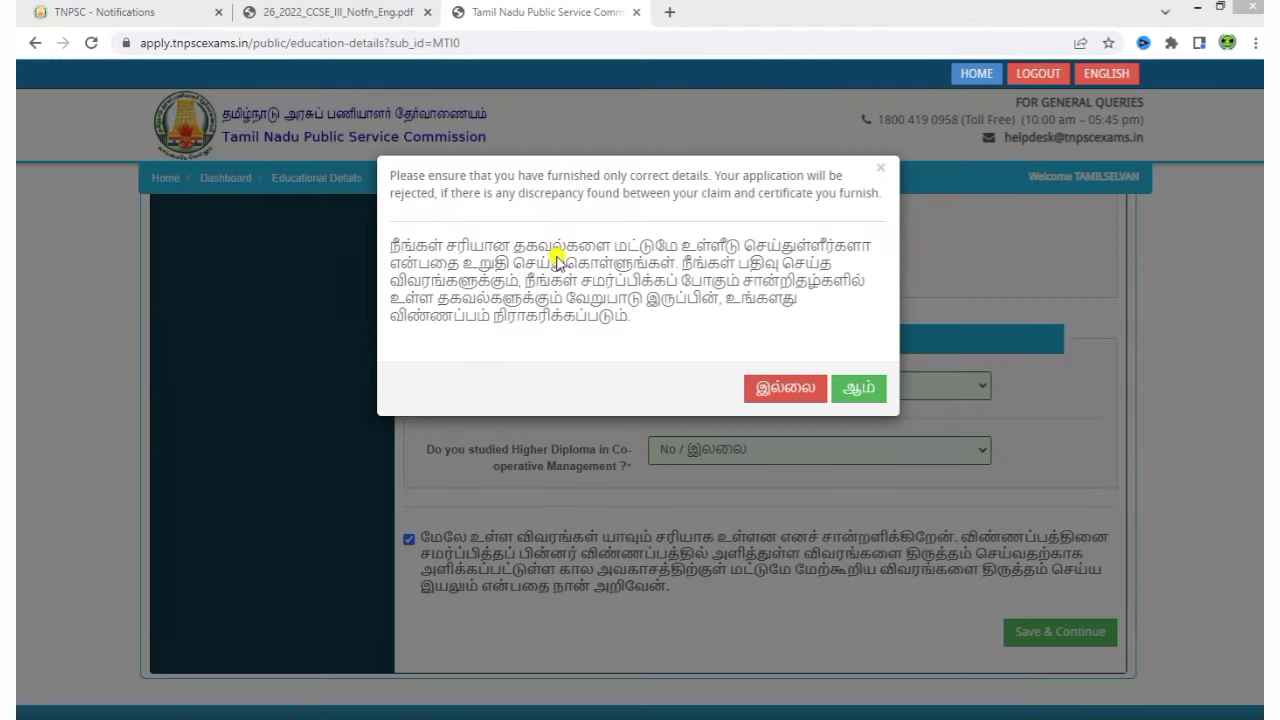
left_click(866, 389)
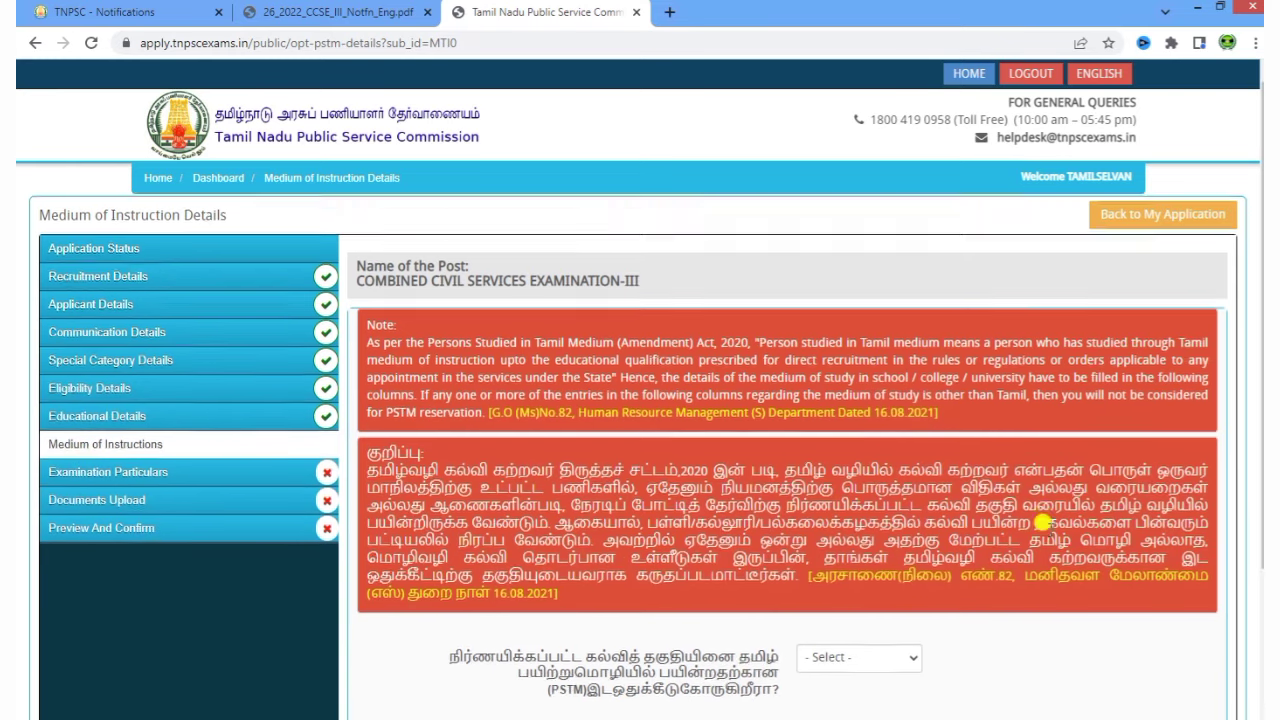
- Answer Yes (ஆம்) to claiming the PSTM reservation for Tamil-medium study in the Medium of Instruction details
scroll(1042, 522, "down", 3)
left_click_drag(423, 421, 886, 435)
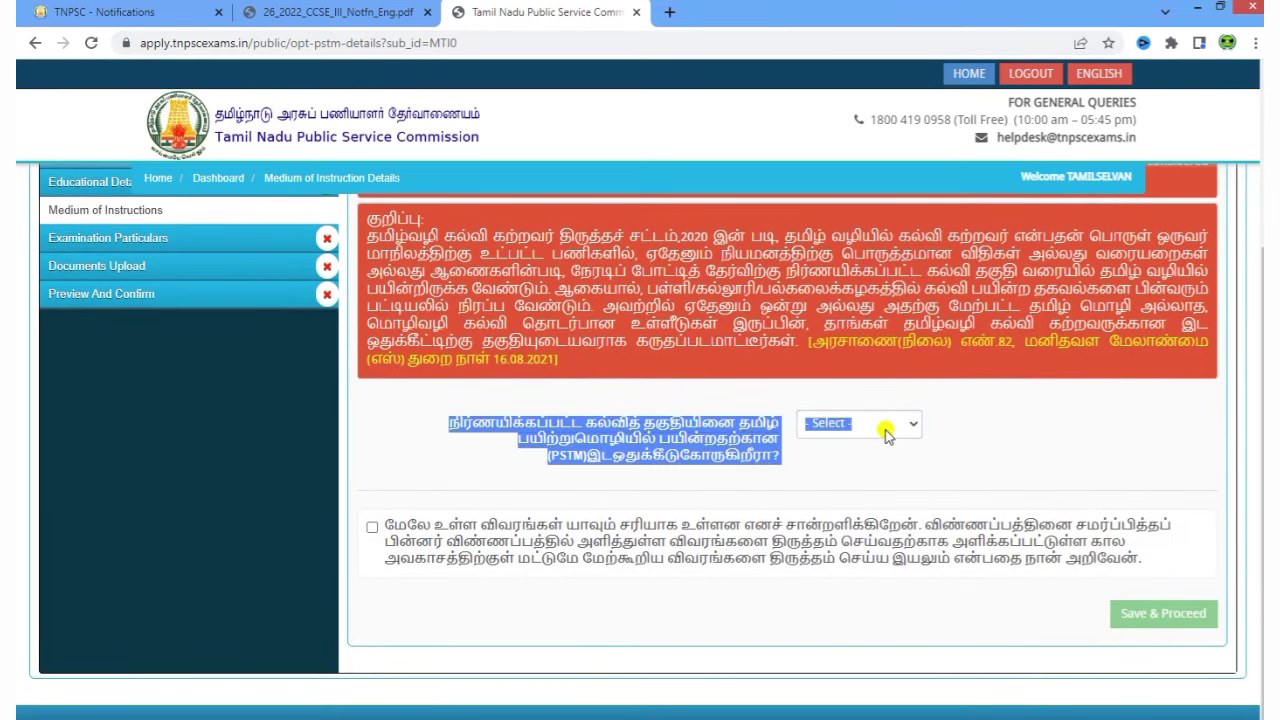
left_click(886, 435)
left_click(862, 463)
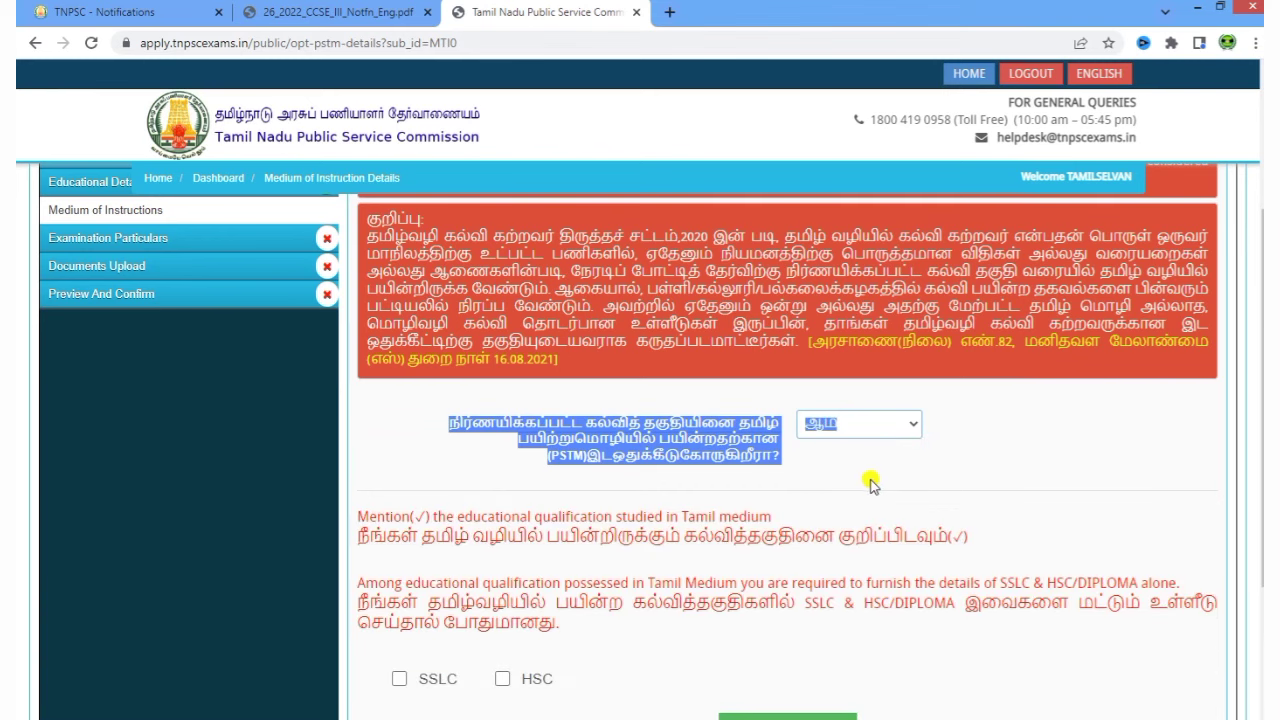
left_click(870, 484)
scroll(870, 484, "down", 1)
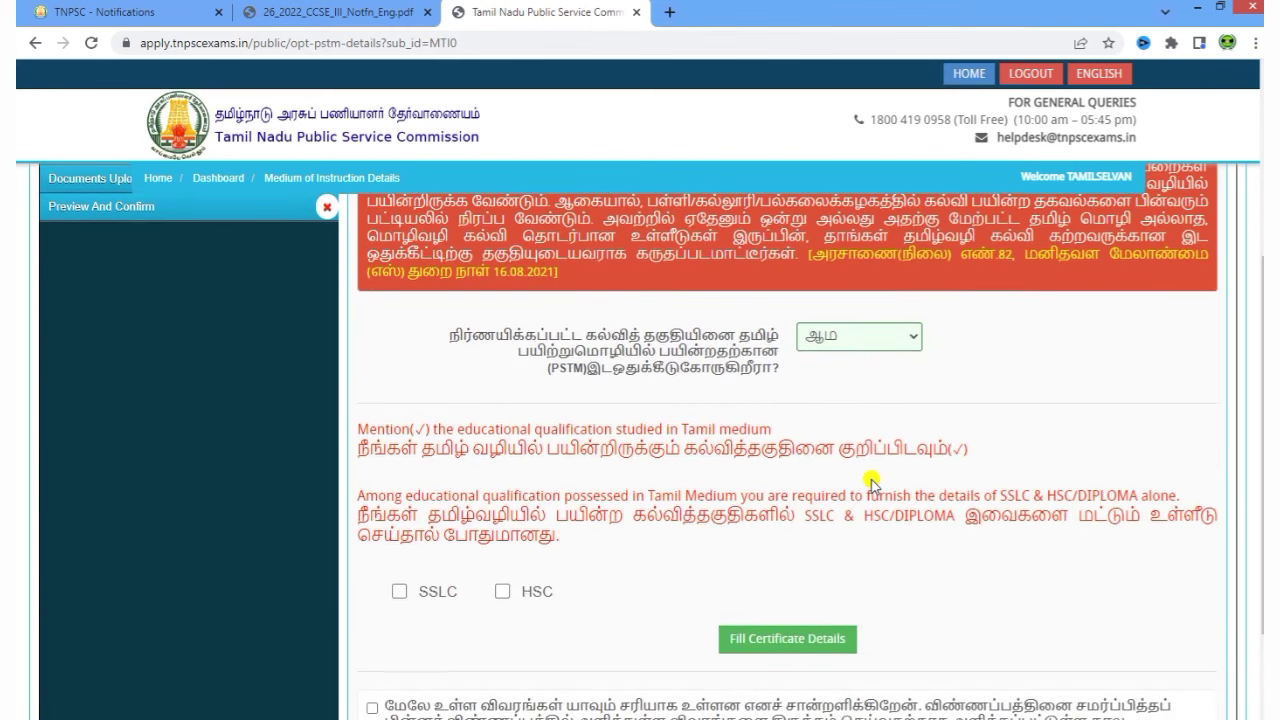
scroll(870, 484, "down", 1)
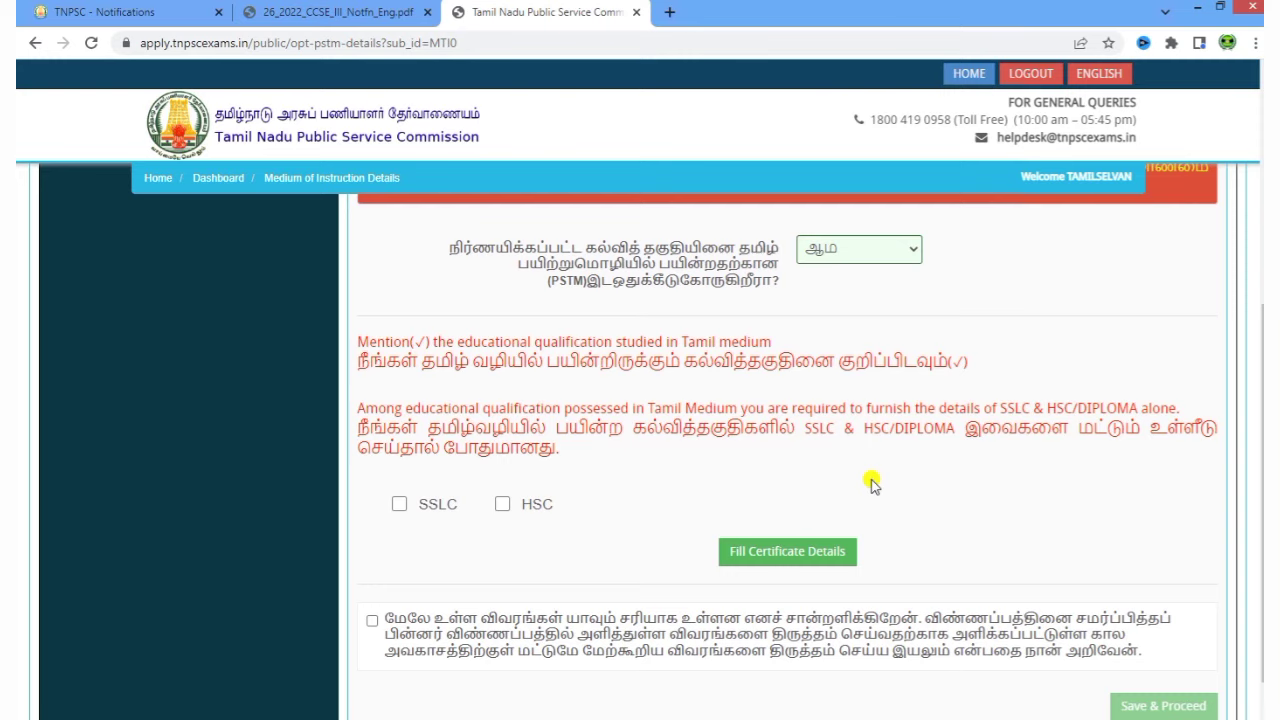
- Mark SSLC and HSC as the qualifications studied in Tamil medium and bring up their certificate details tables
left_click(399, 506)
left_click(742, 556)
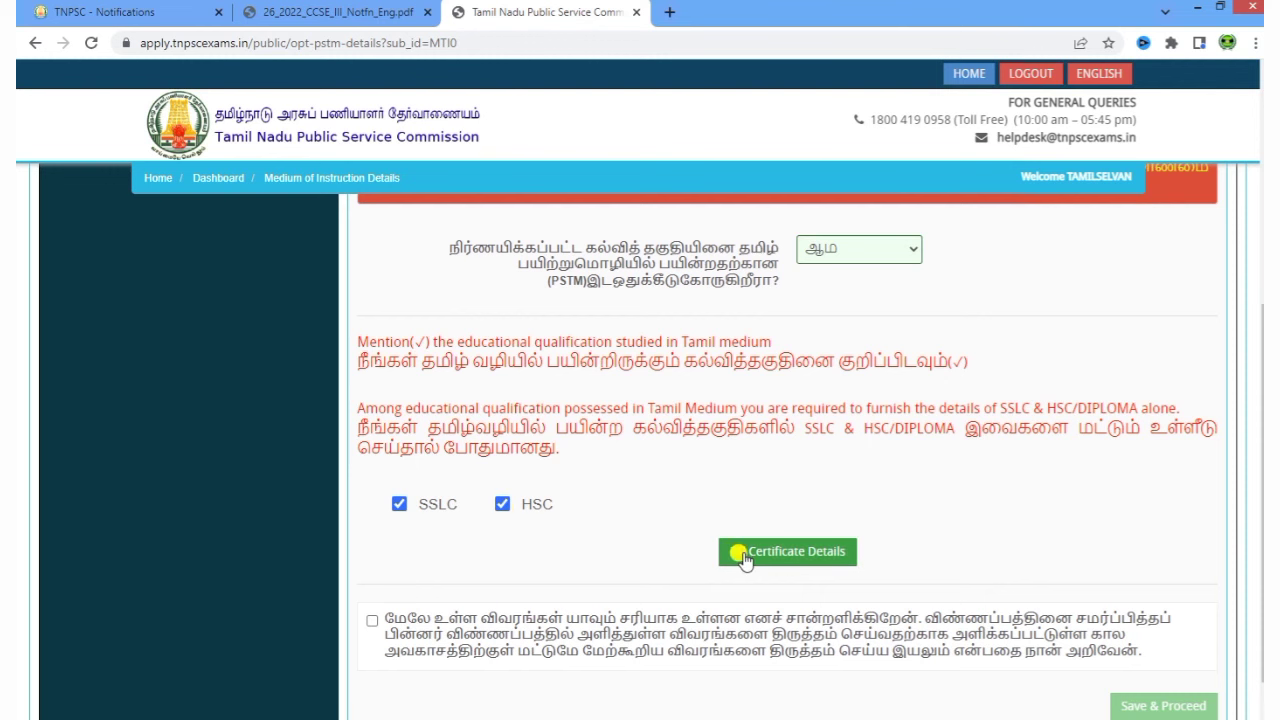
scroll(958, 578, "down", 5)
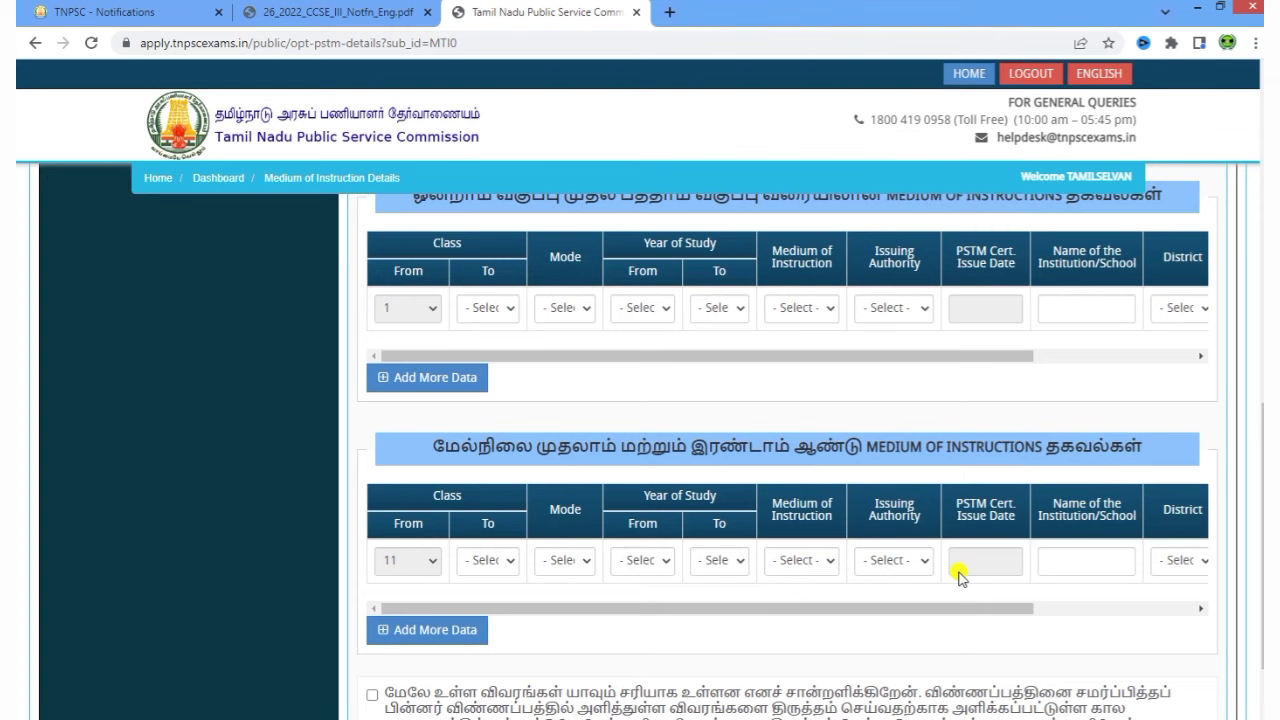
scroll(958, 578, "up", 1)
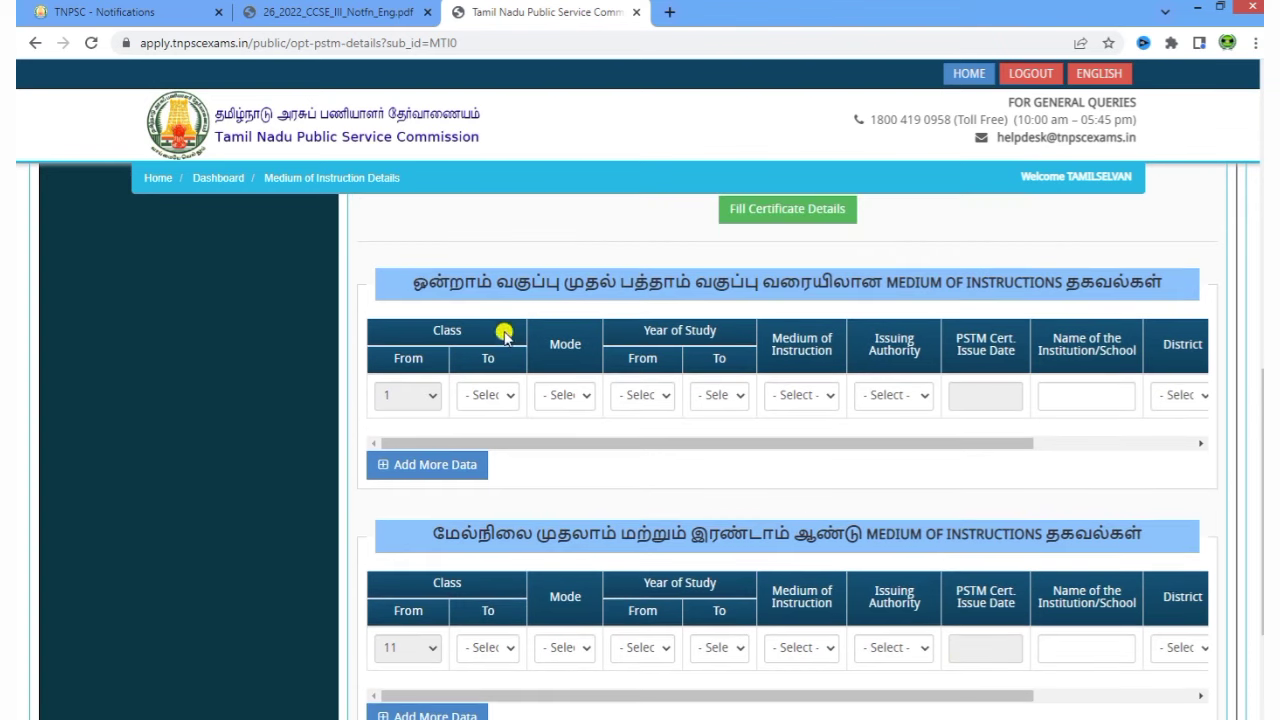
left_click_drag(412, 288, 1095, 289)
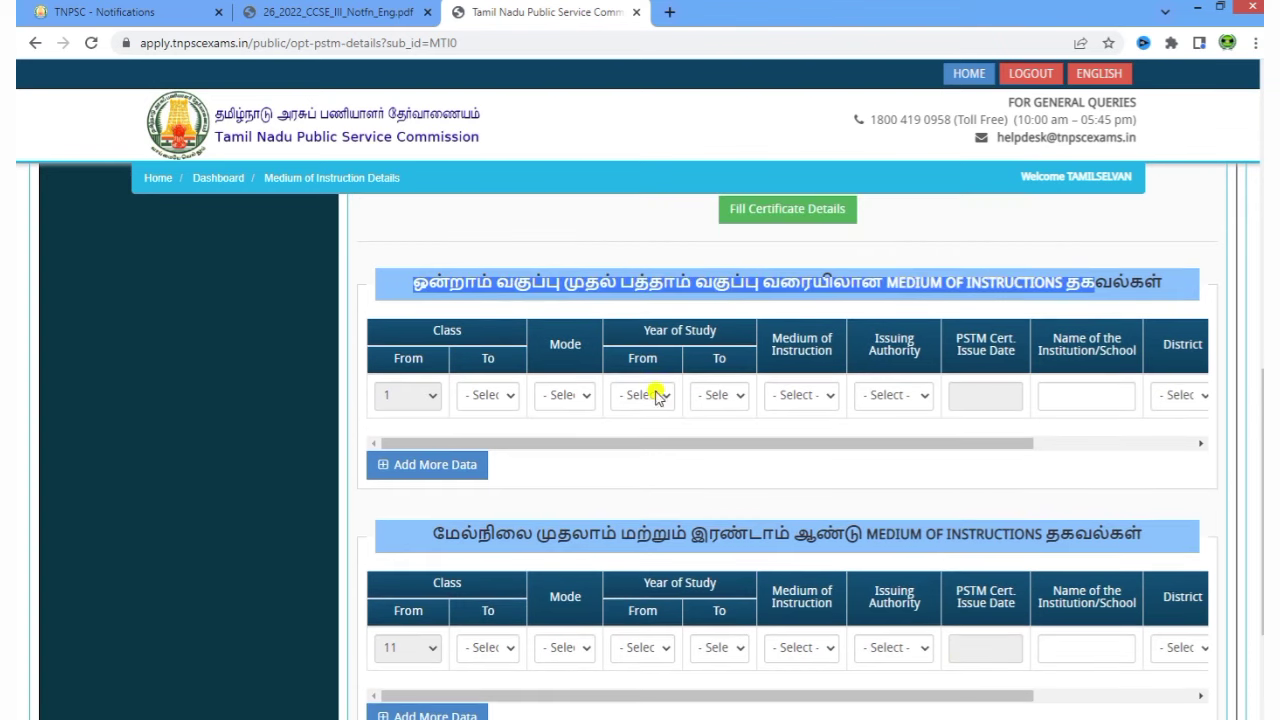
- In the first-to-tenth-class table, set the first row to class 1 to 5, Regular mode, with years of study 2003 to 2009
left_click(487, 397)
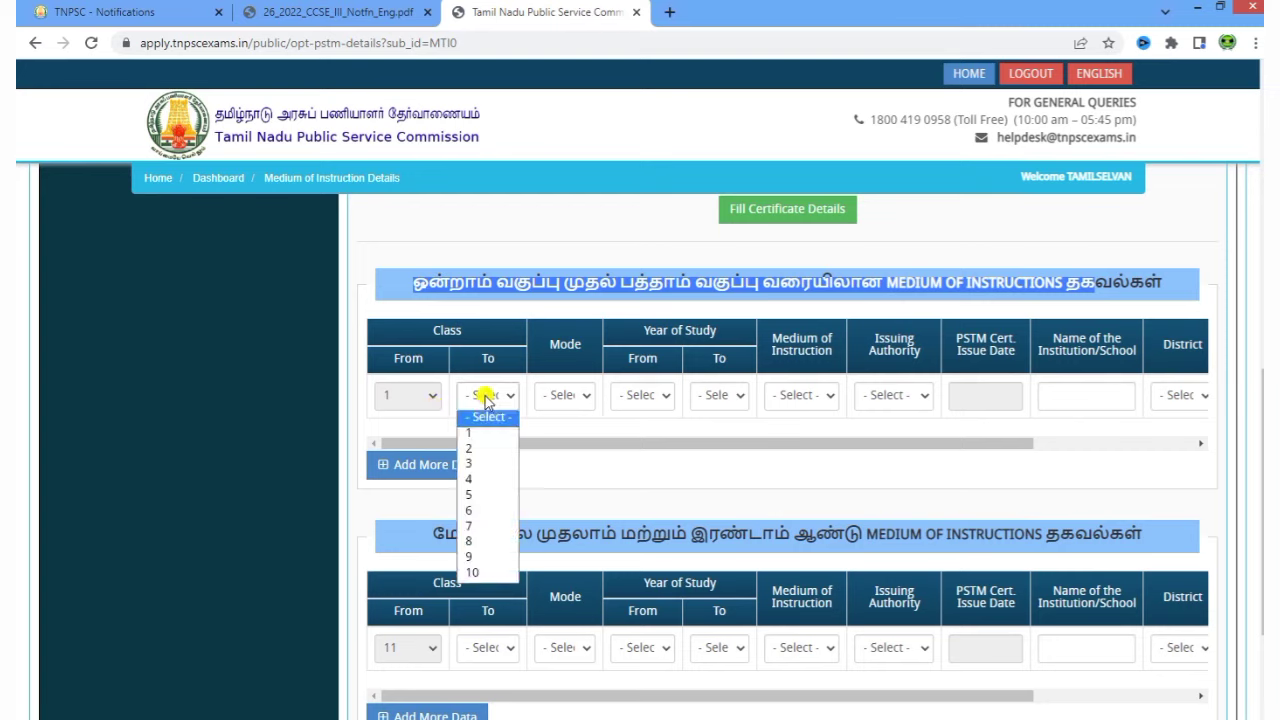
left_click(487, 496)
left_click(566, 395)
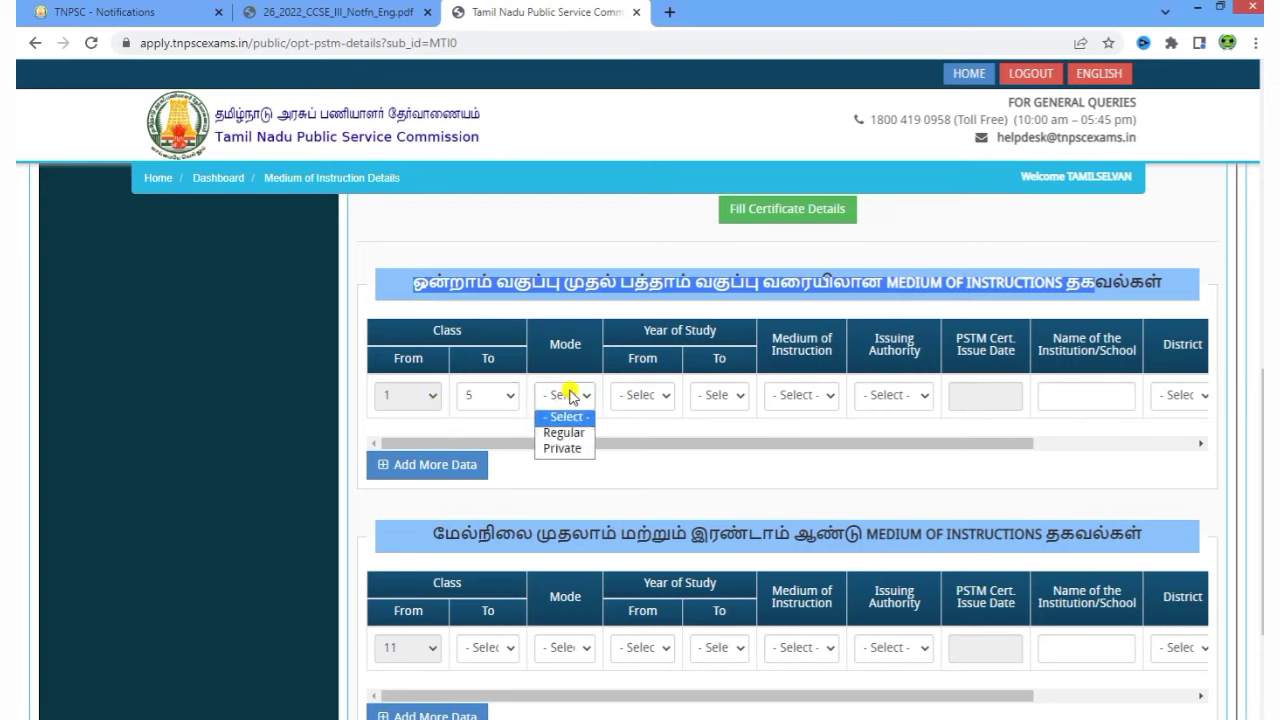
left_click(553, 433)
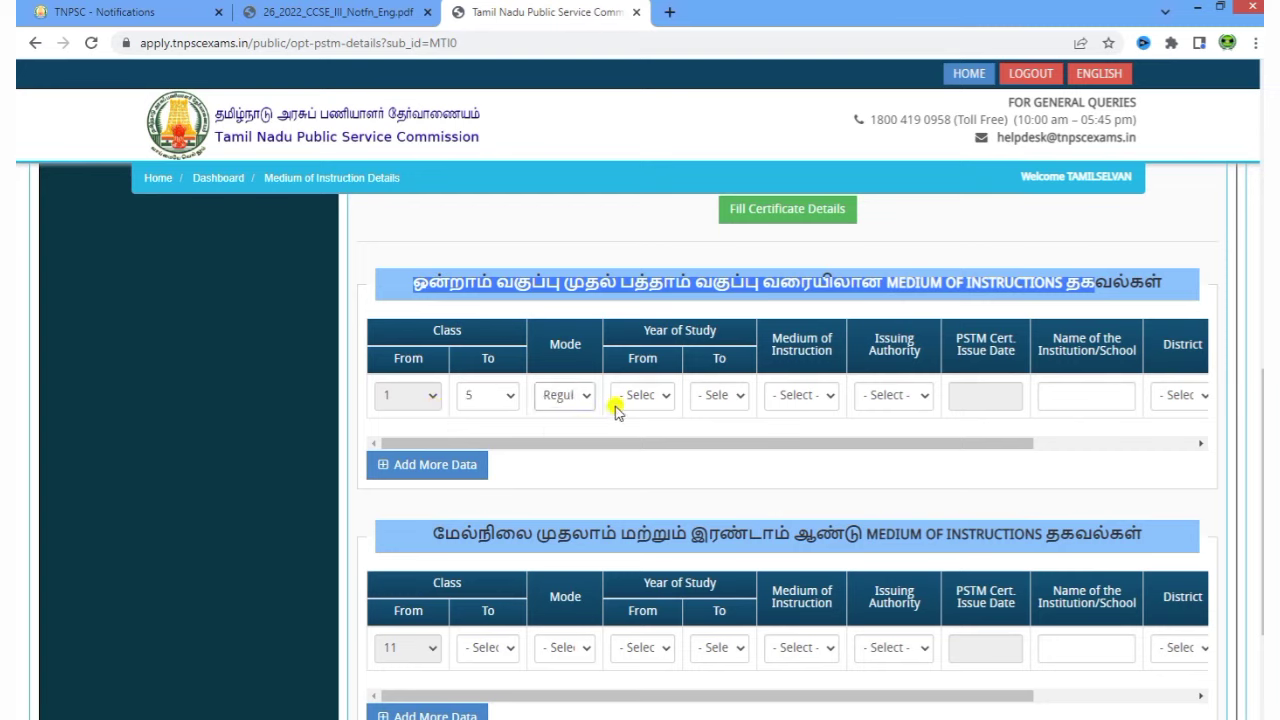
left_click(615, 398)
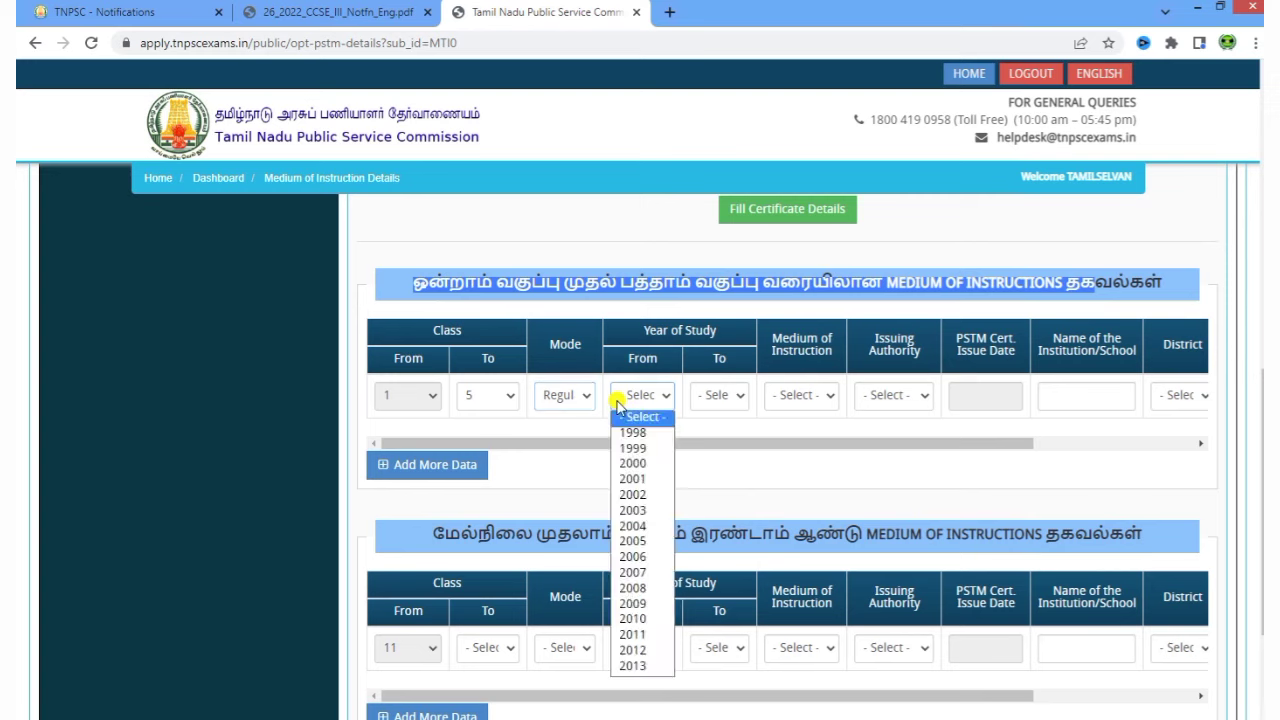
left_click(644, 510)
left_click(700, 397)
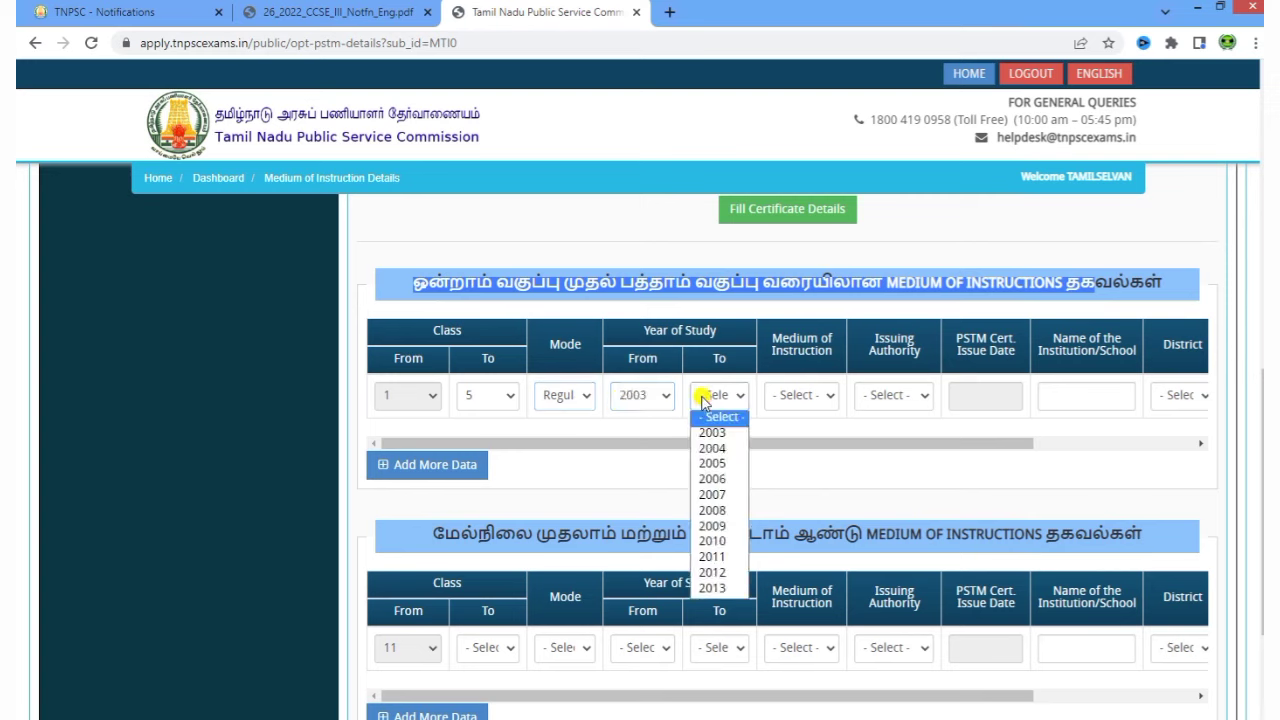
left_click(720, 527)
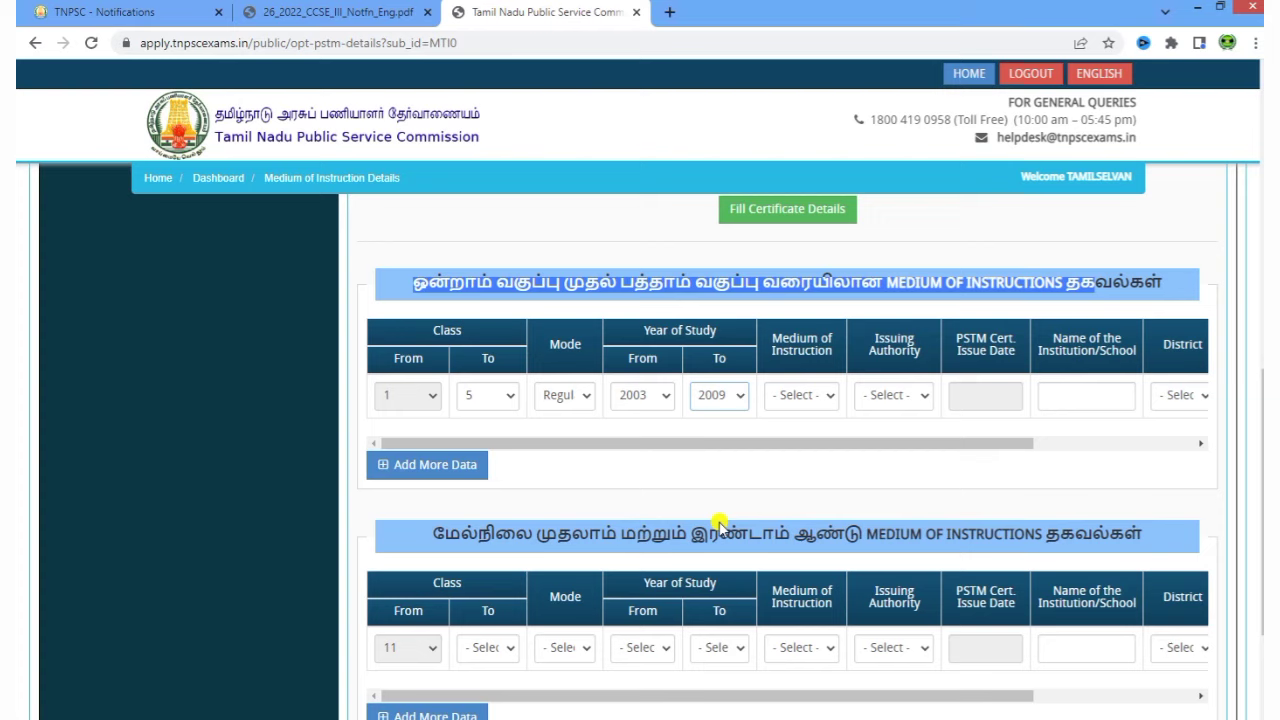
- Set the class 1 to 5 row's medium to Tamil, issuing authority to Principal and PSTM certificate issue date to 08-09-2022
left_click(797, 394)
left_click(798, 434)
left_click_drag(814, 443, 957, 443)
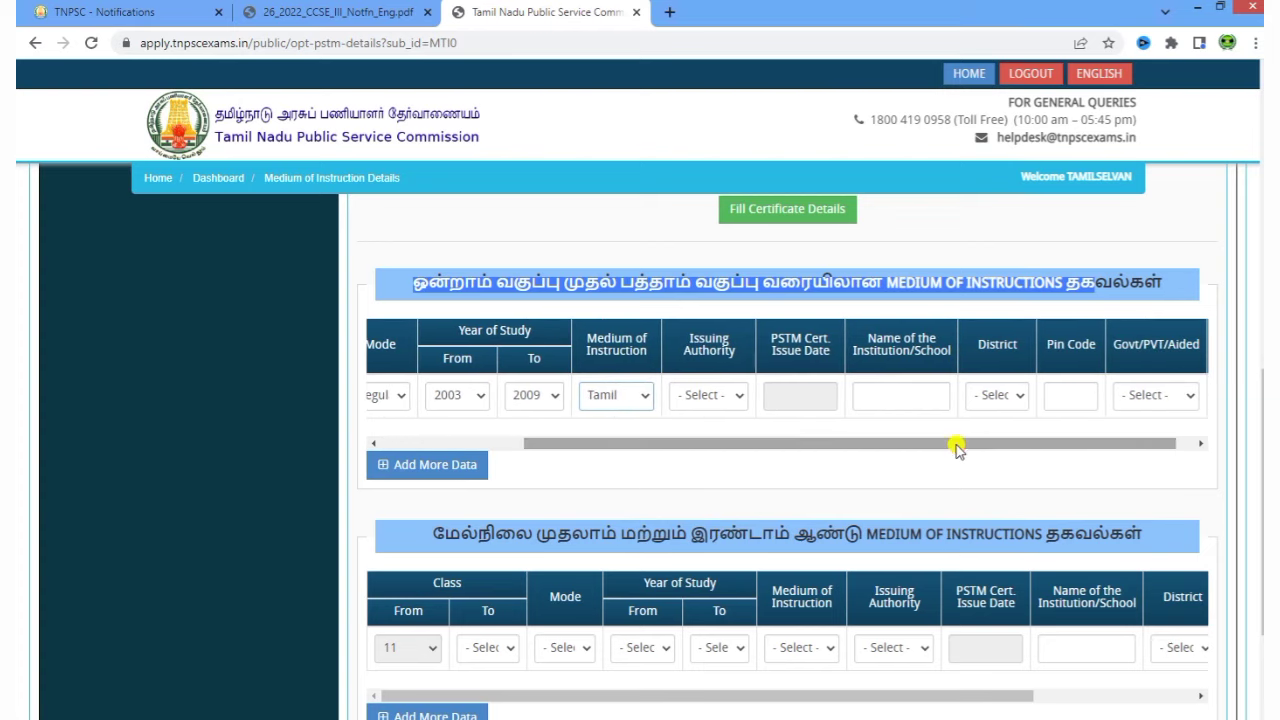
left_click(716, 396)
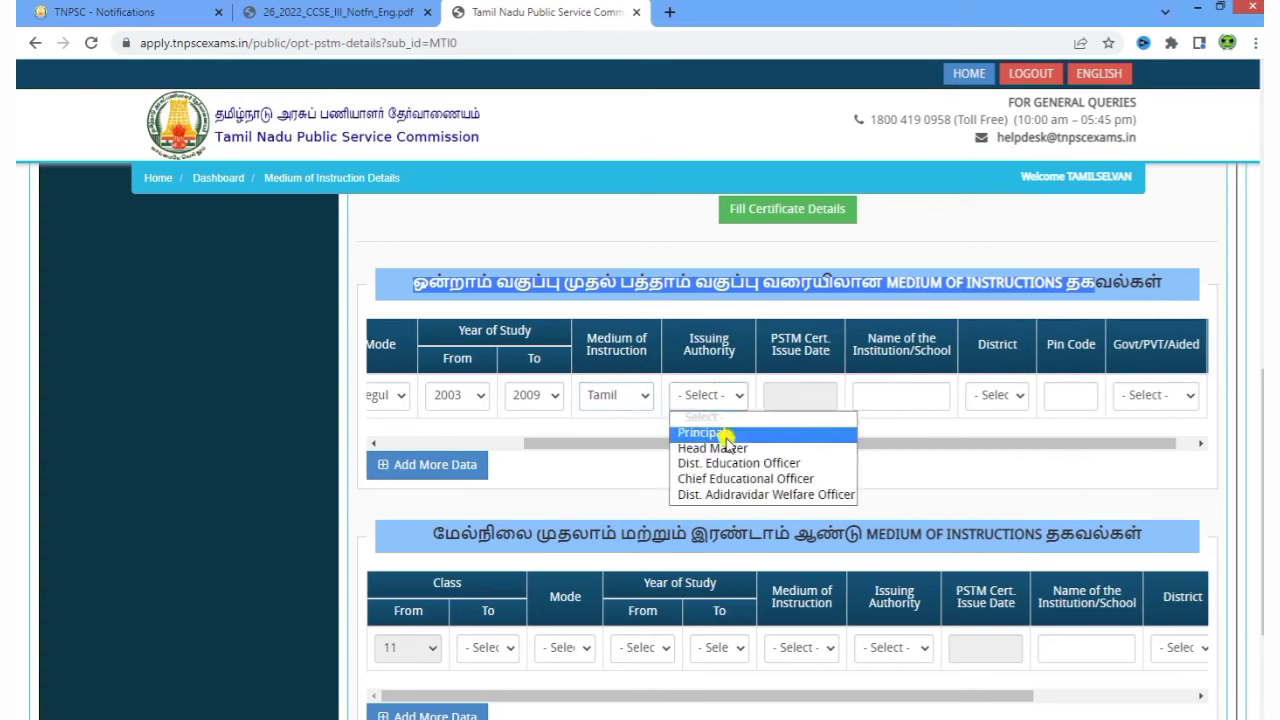
left_click(712, 432)
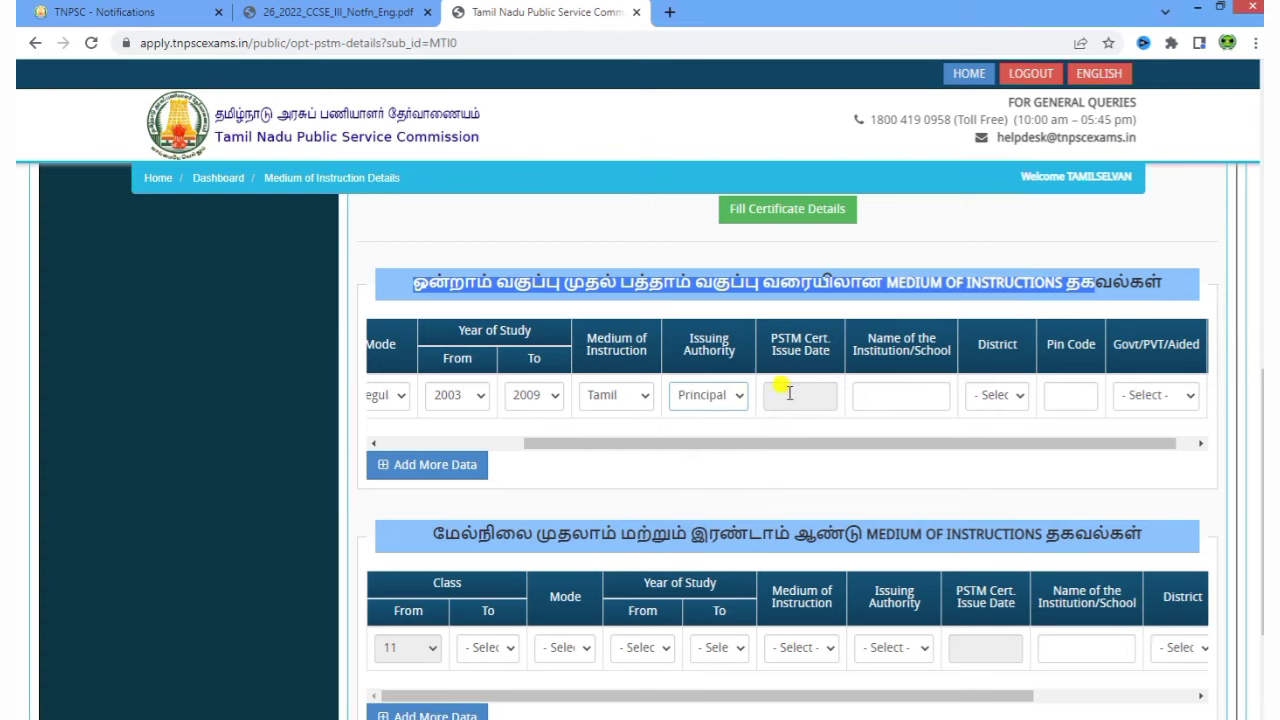
left_click(786, 394)
left_click(916, 518)
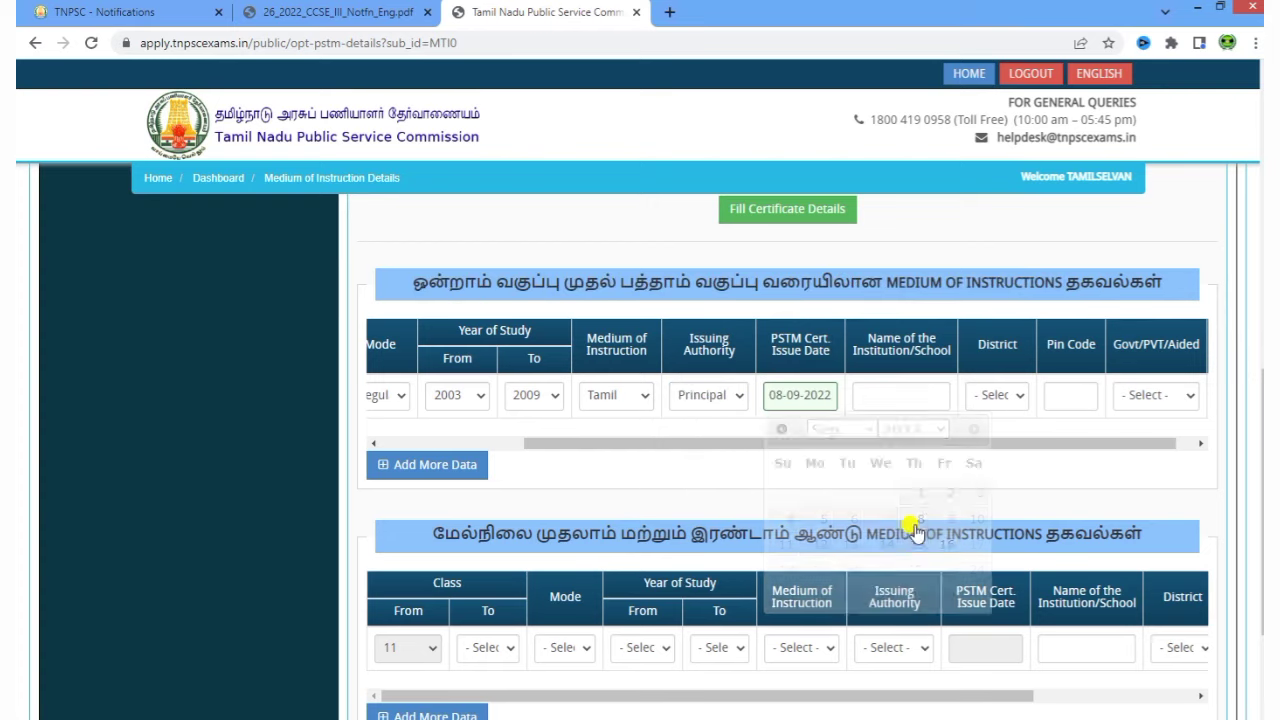
- Enter HEBRON as the school for classes 1 to 5, with district Thiruvannamalai, the school's pin code and type Govt
left_click(902, 398)
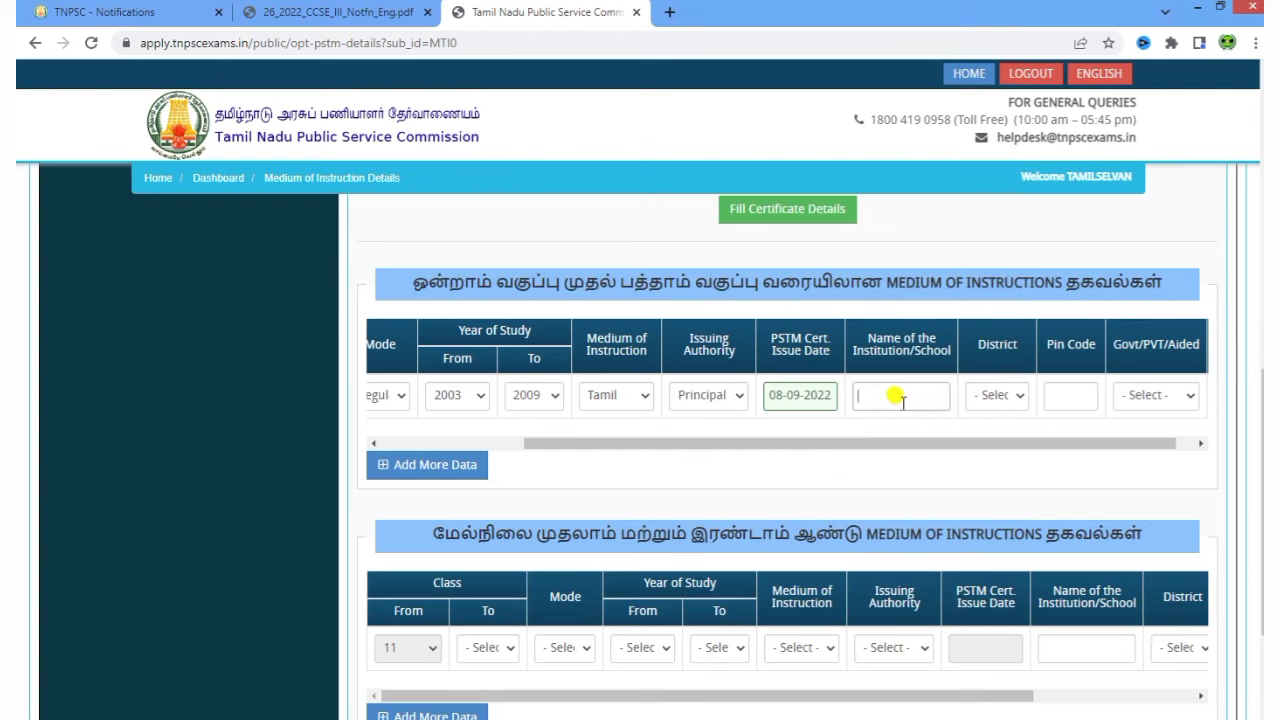
type("HEBRON")
left_click(997, 395)
scroll(1025, 605, "down", 8)
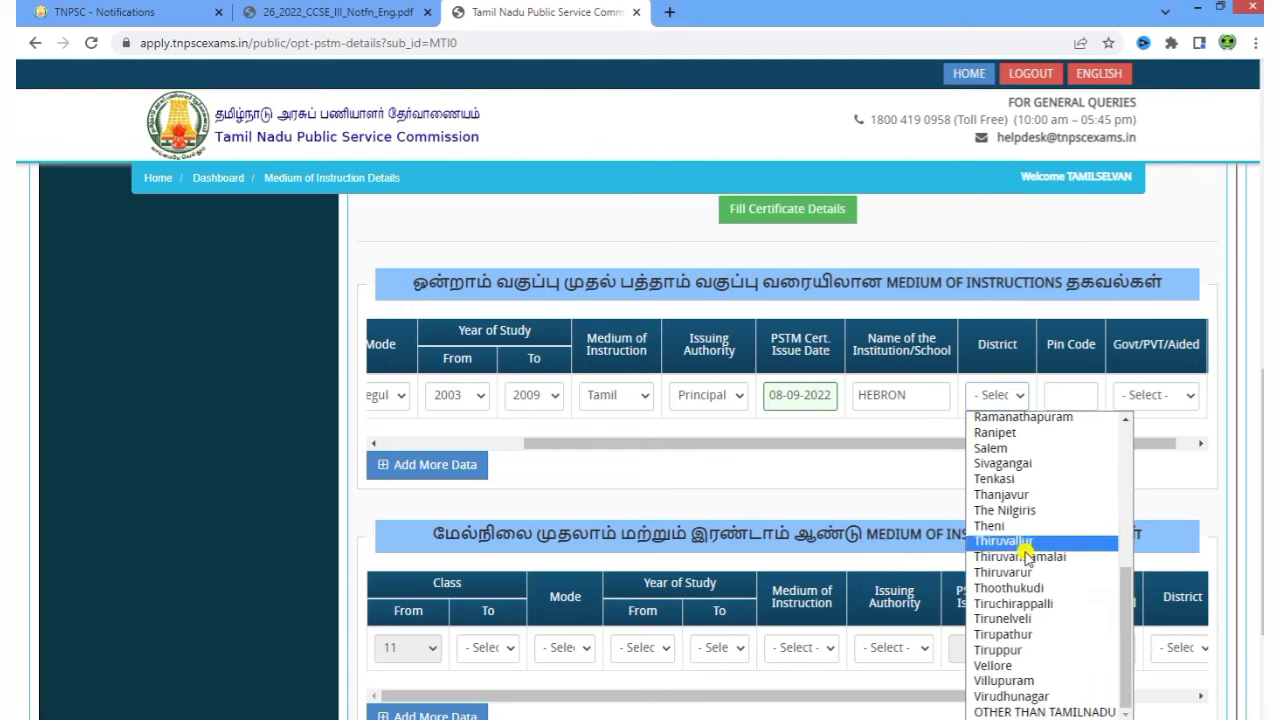
left_click(1020, 556)
left_click_drag(952, 447, 971, 447)
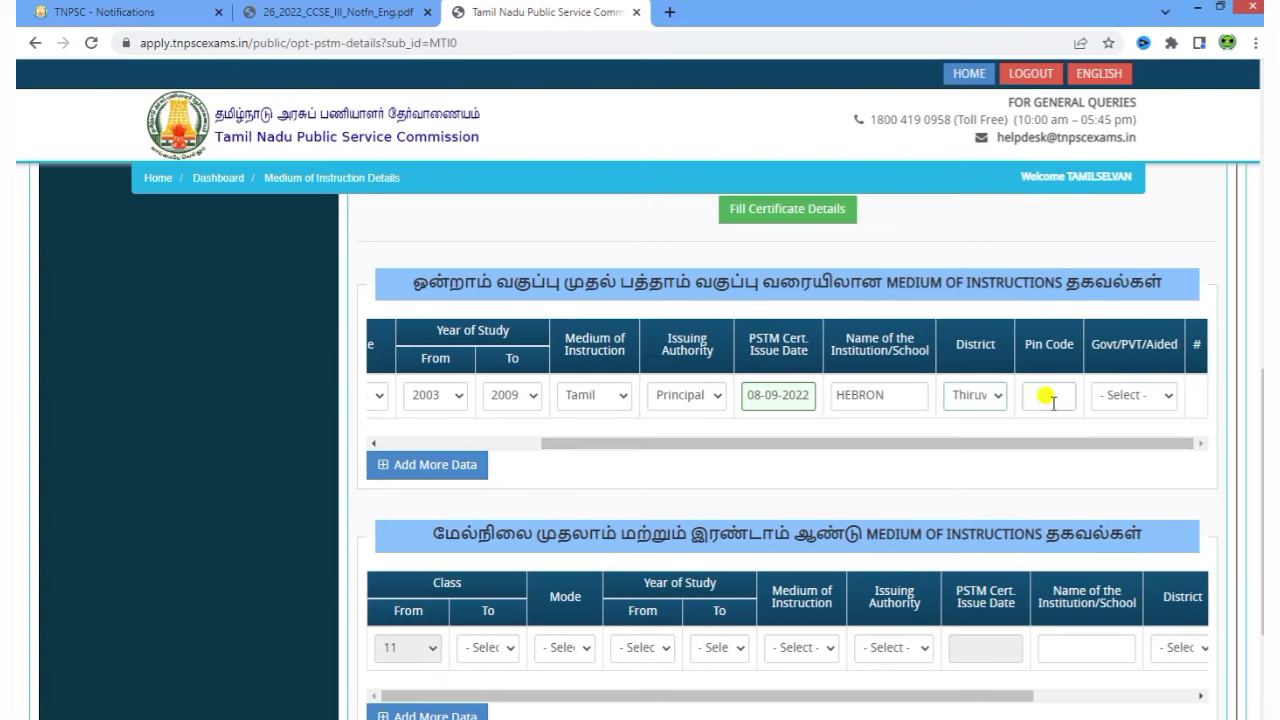
left_click(1046, 397)
left_click(1135, 395)
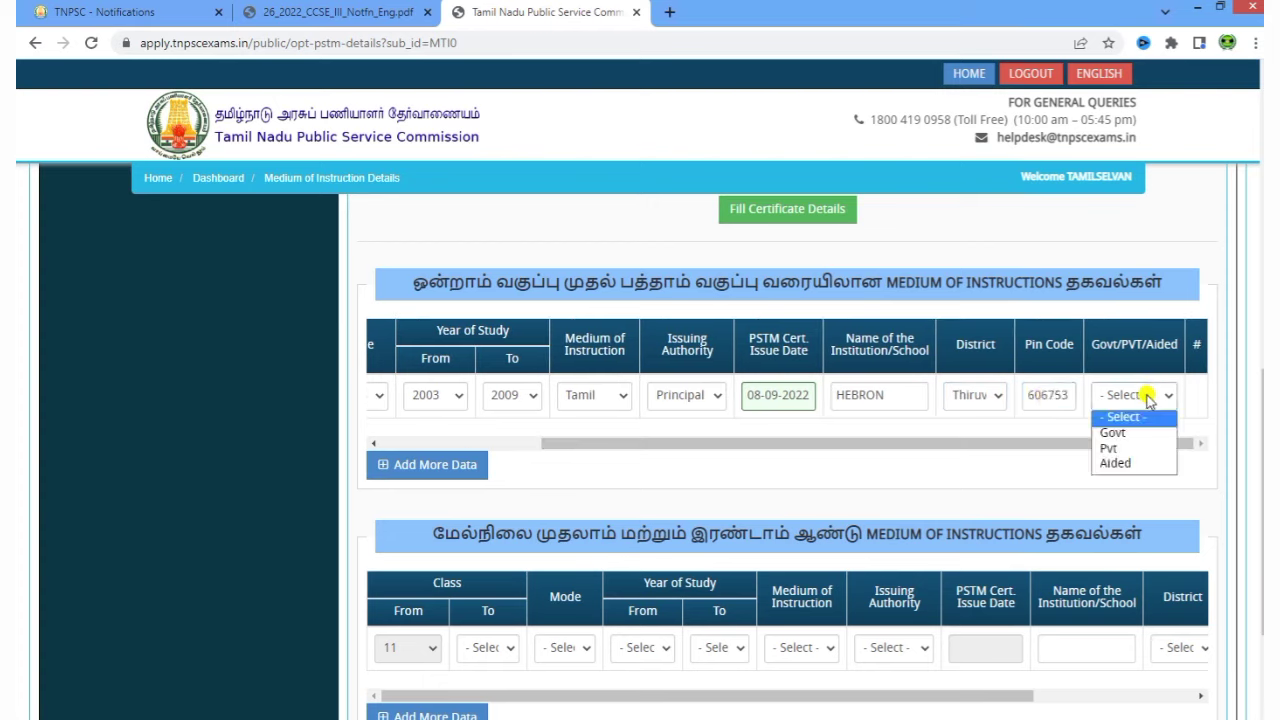
left_click(1112, 432)
left_click_drag(1046, 440, 450, 448)
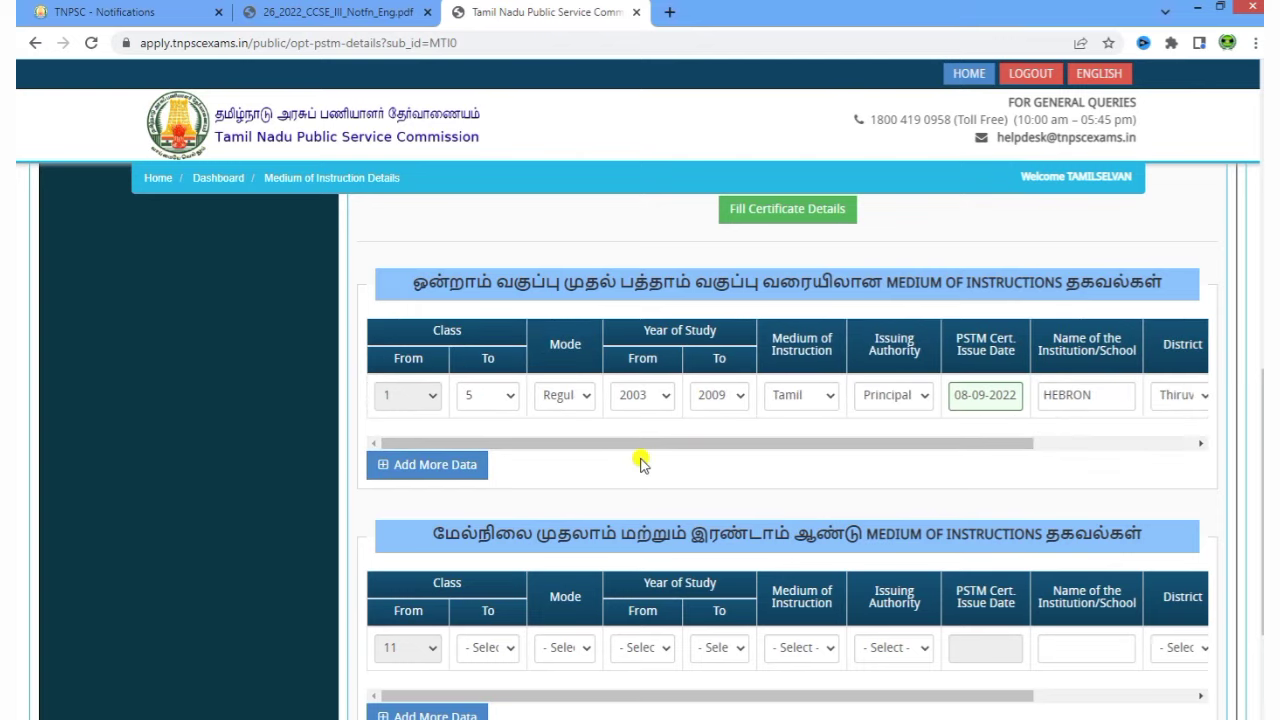
- Add a second row to the first-to-tenth-class table, check its starting class choices, and look over the higher secondary table
left_click(424, 463)
left_click(421, 441)
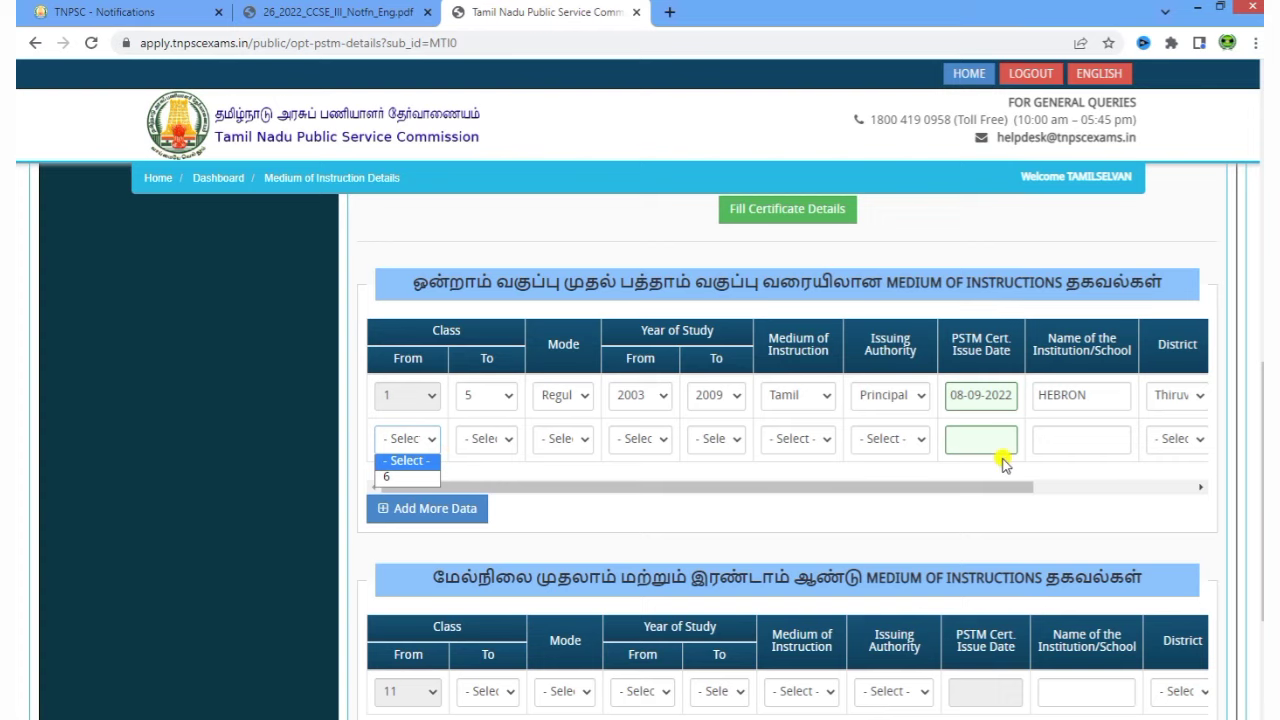
left_click(950, 528)
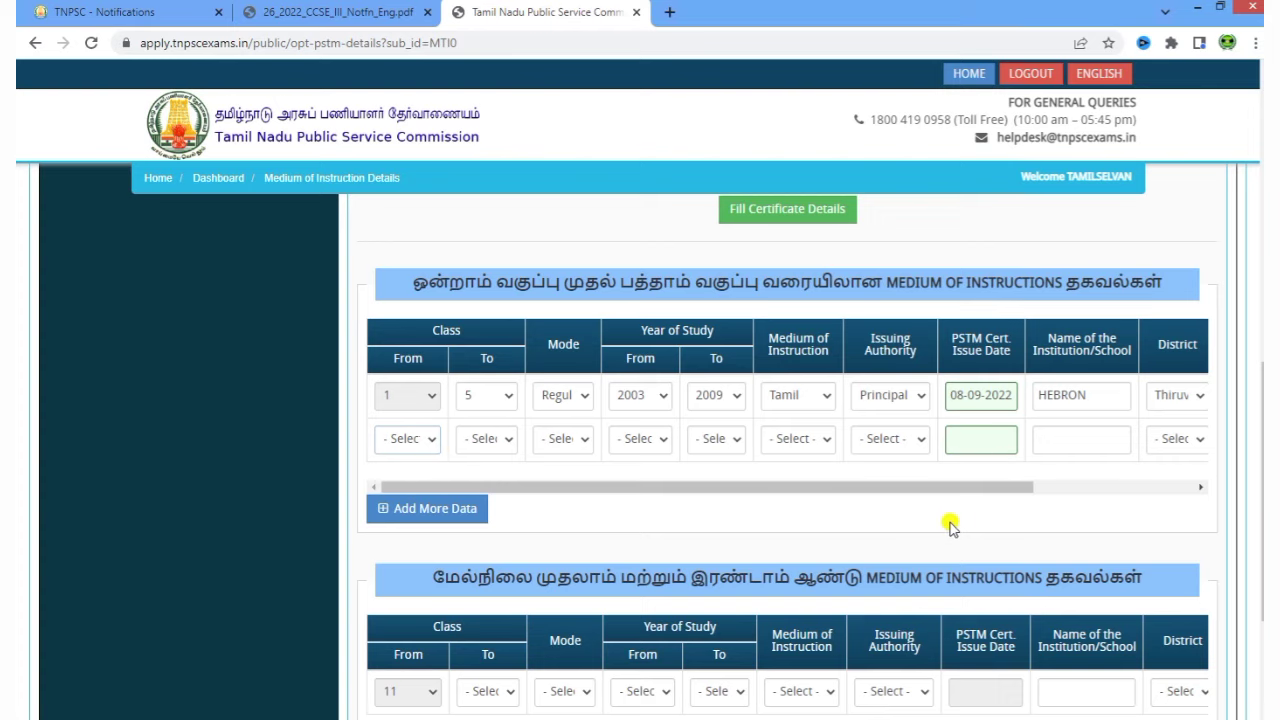
scroll(948, 532, "down", 3)
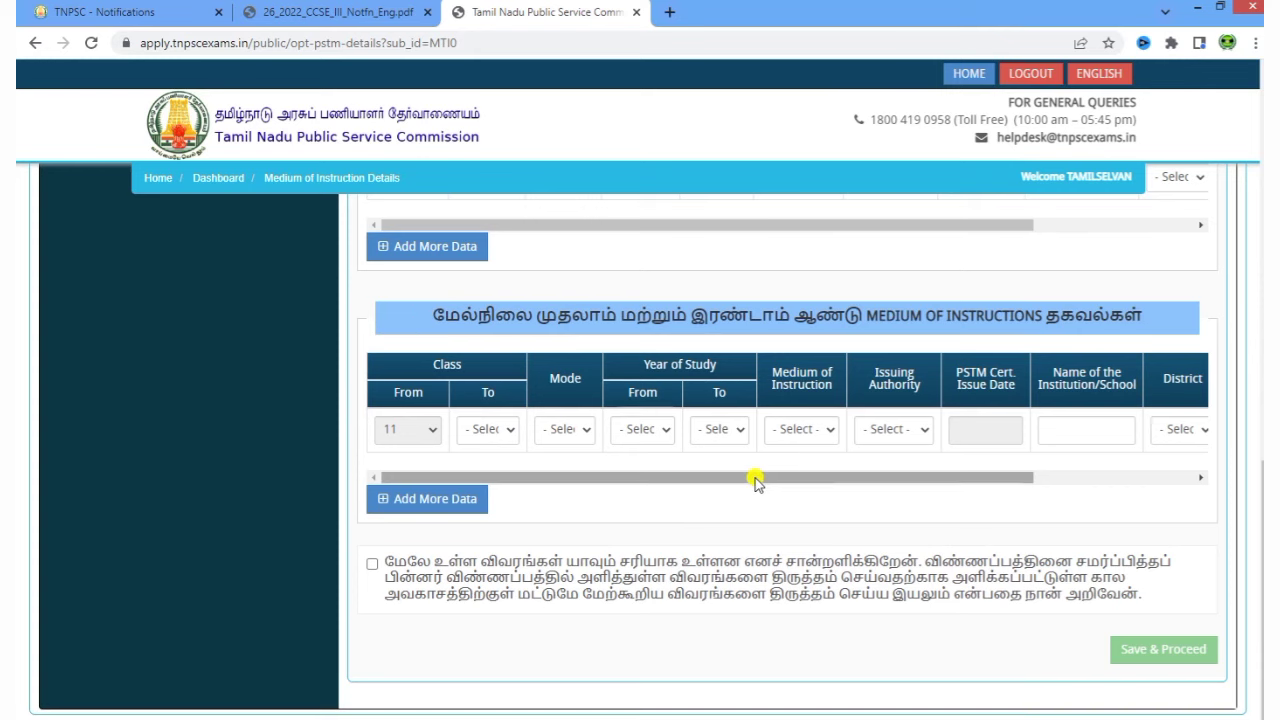
scroll(748, 517, "up", 5)
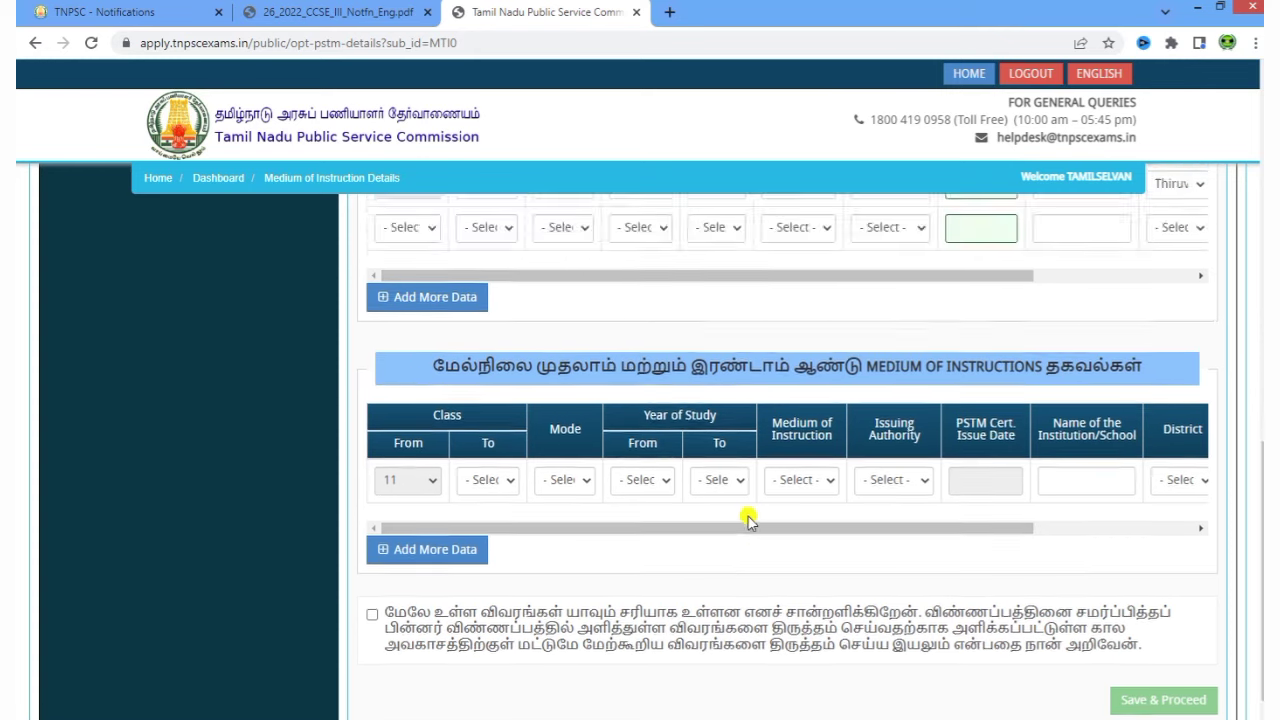
scroll(710, 535, "up", 3)
- Change the PSTM reservation answer to No (இல்லை), confirm it, then accept the declaration and save the Medium of Instruction details
left_click(846, 430)
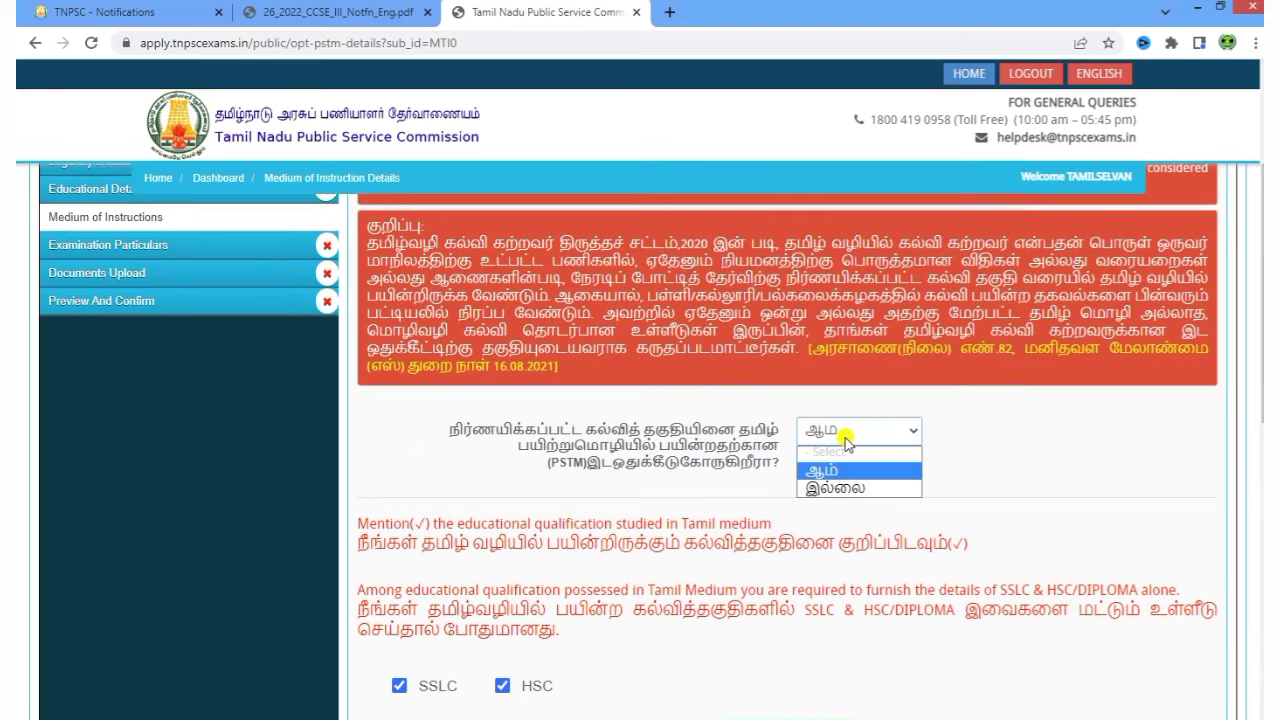
left_click(848, 490)
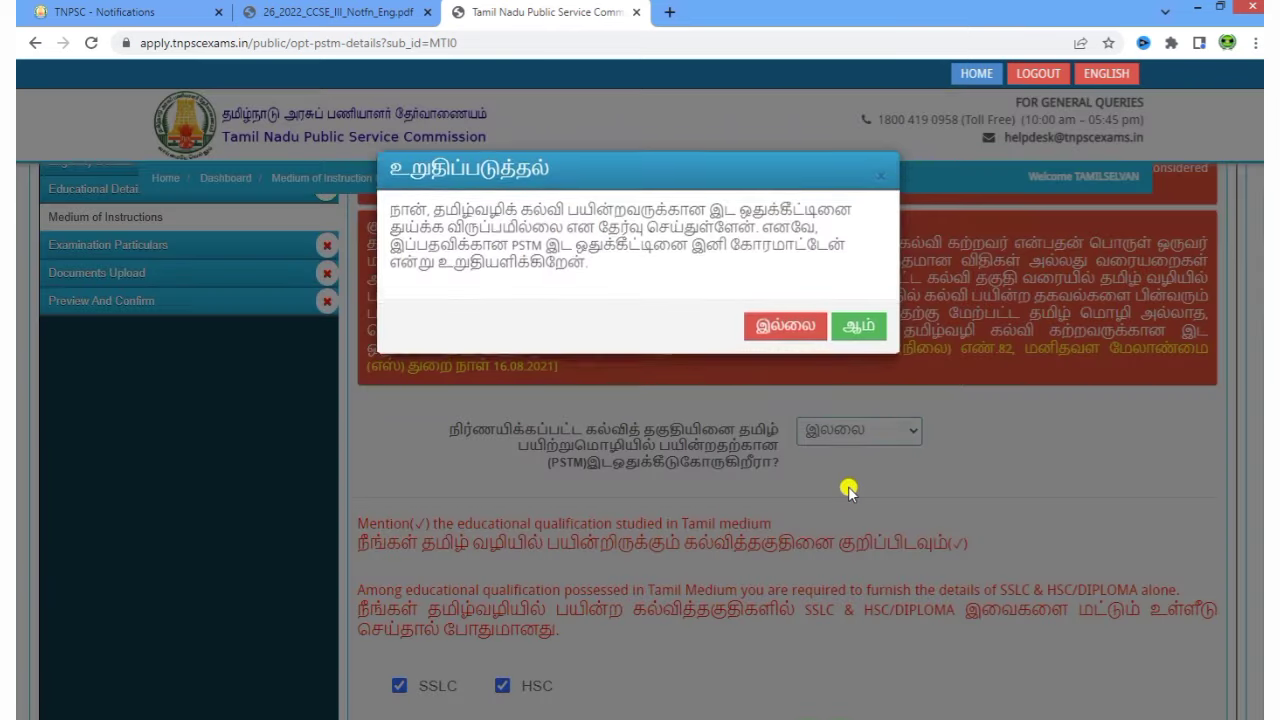
left_click(850, 328)
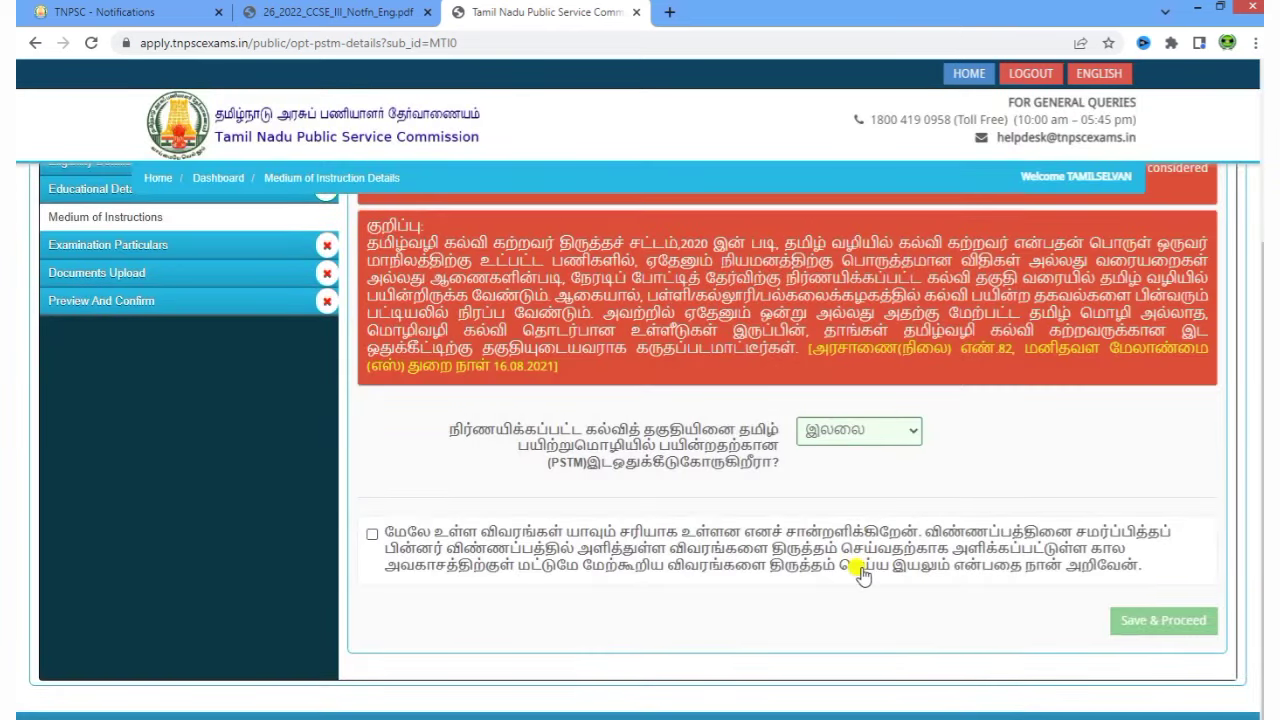
left_click(376, 533)
left_click(1125, 624)
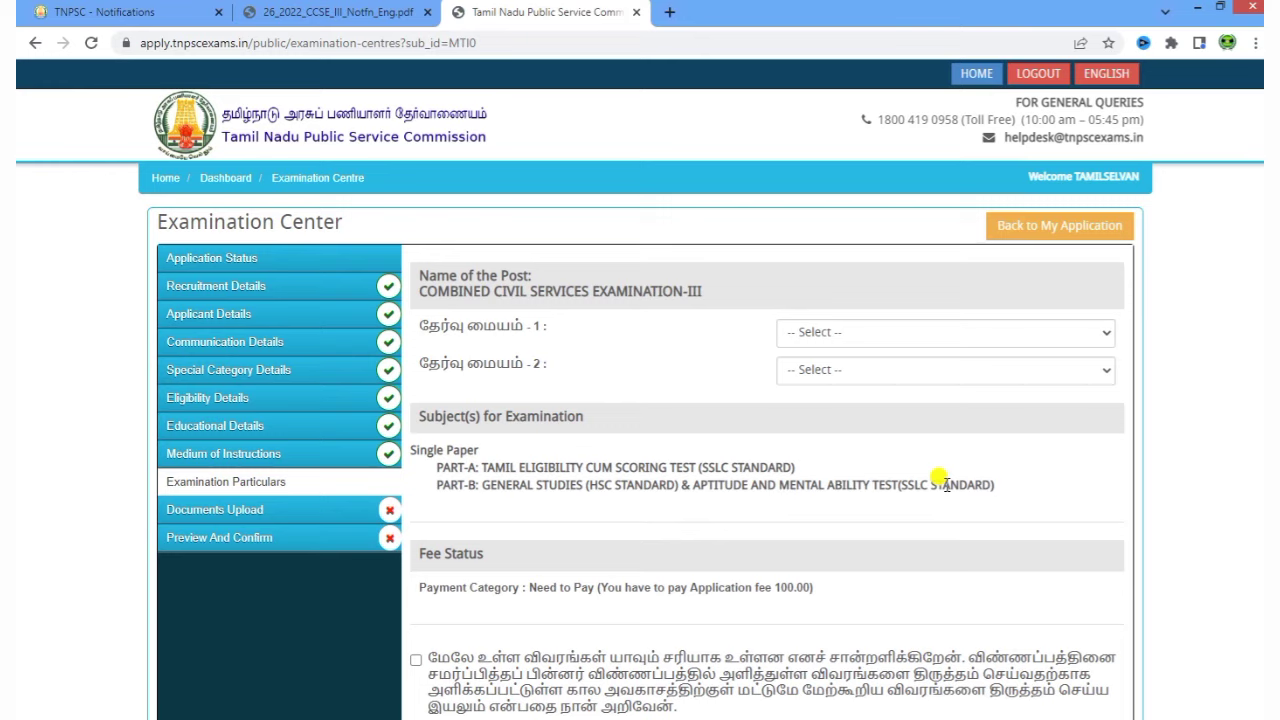
- Choose Thiruvannamalai (2201) as the first examination centre and Vellore (2701) as the second
left_click_drag(441, 329, 578, 326)
left_click(634, 360)
left_click(917, 337)
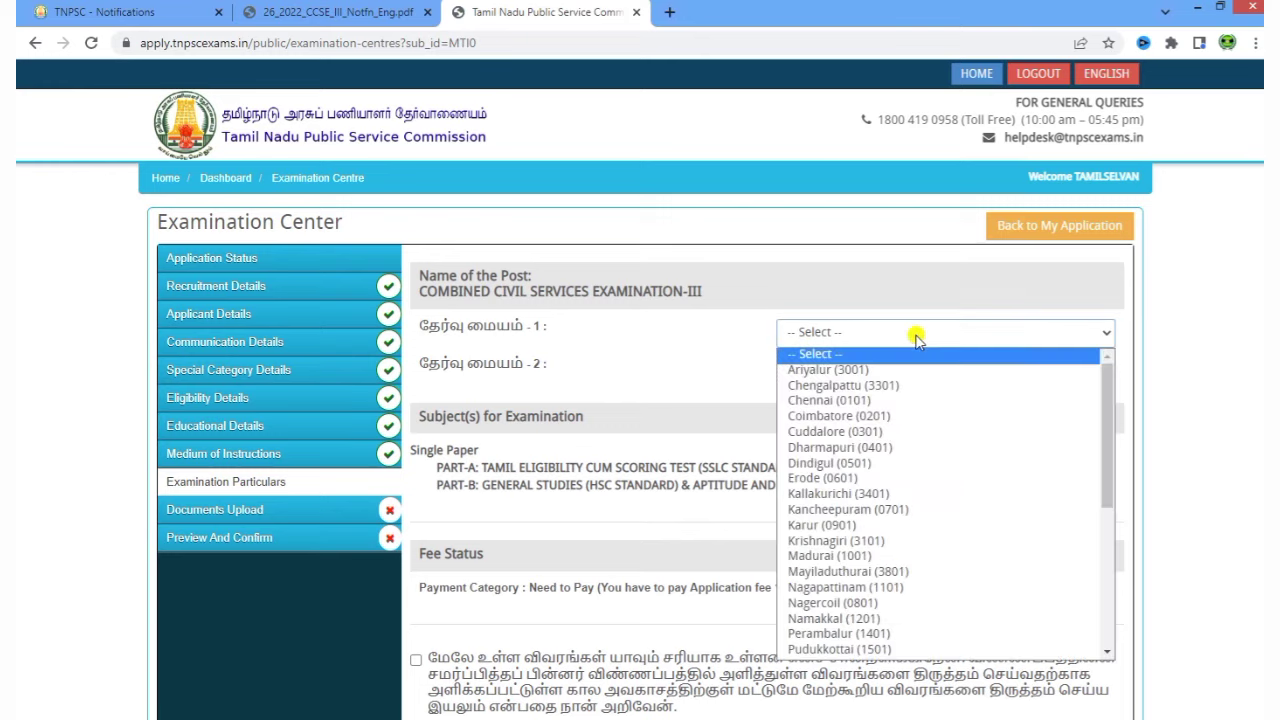
scroll(929, 400, "down", 5)
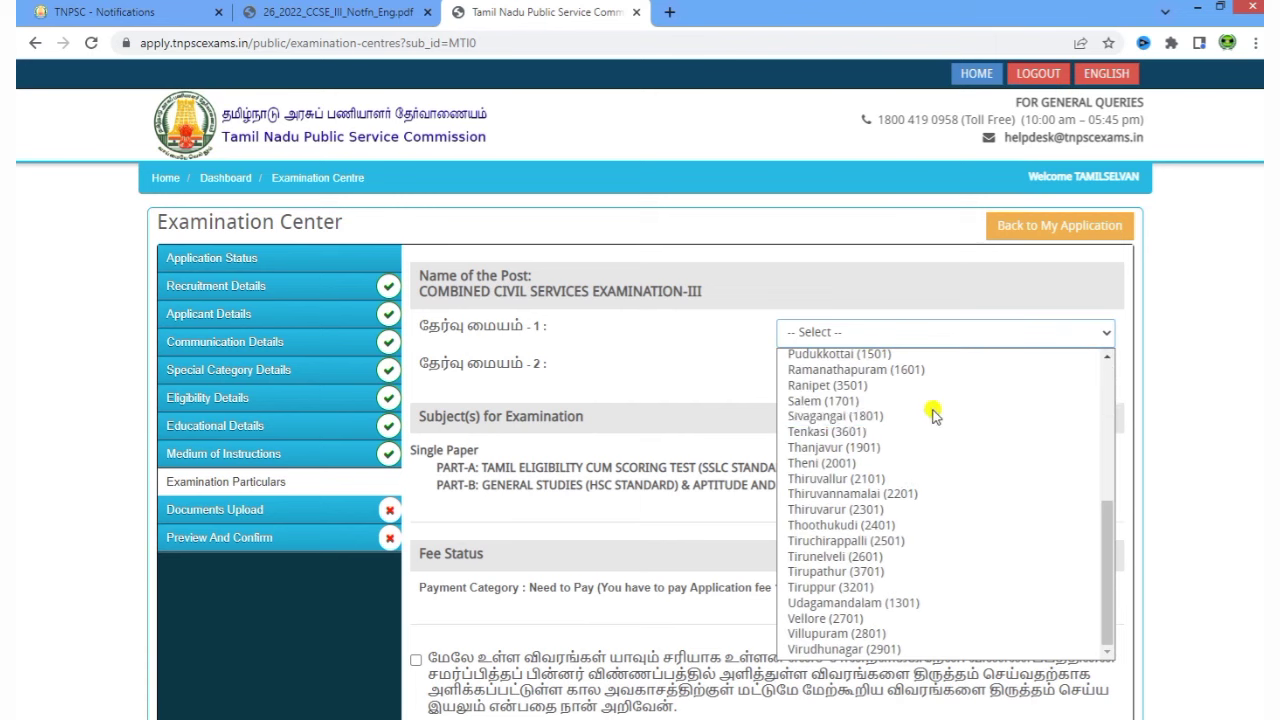
left_click(894, 493)
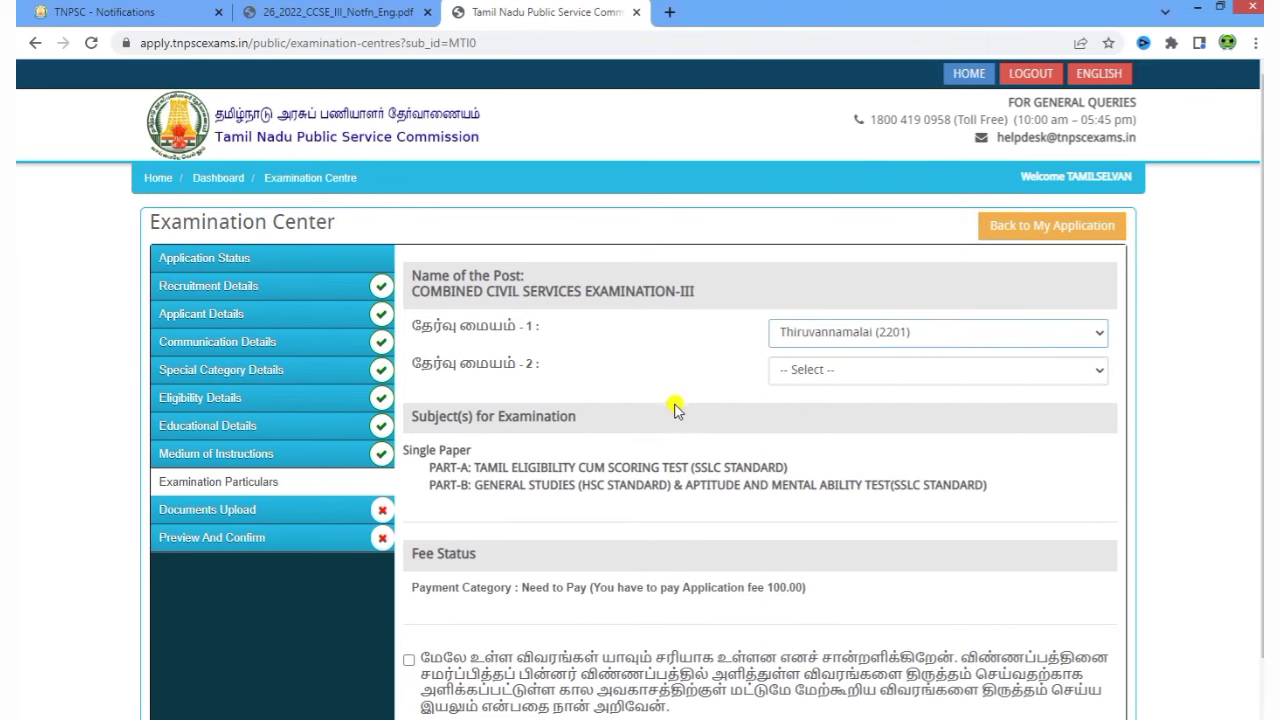
left_click(860, 372)
scroll(864, 400, "down", 5)
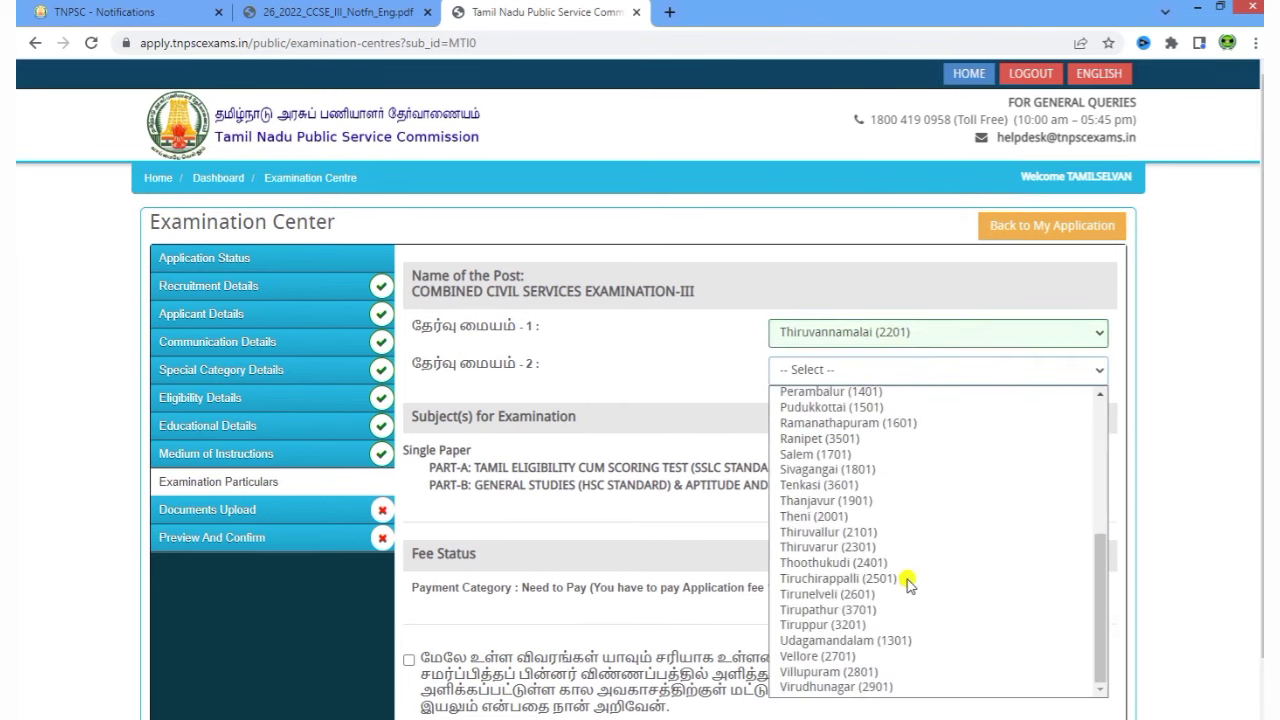
left_click(835, 648)
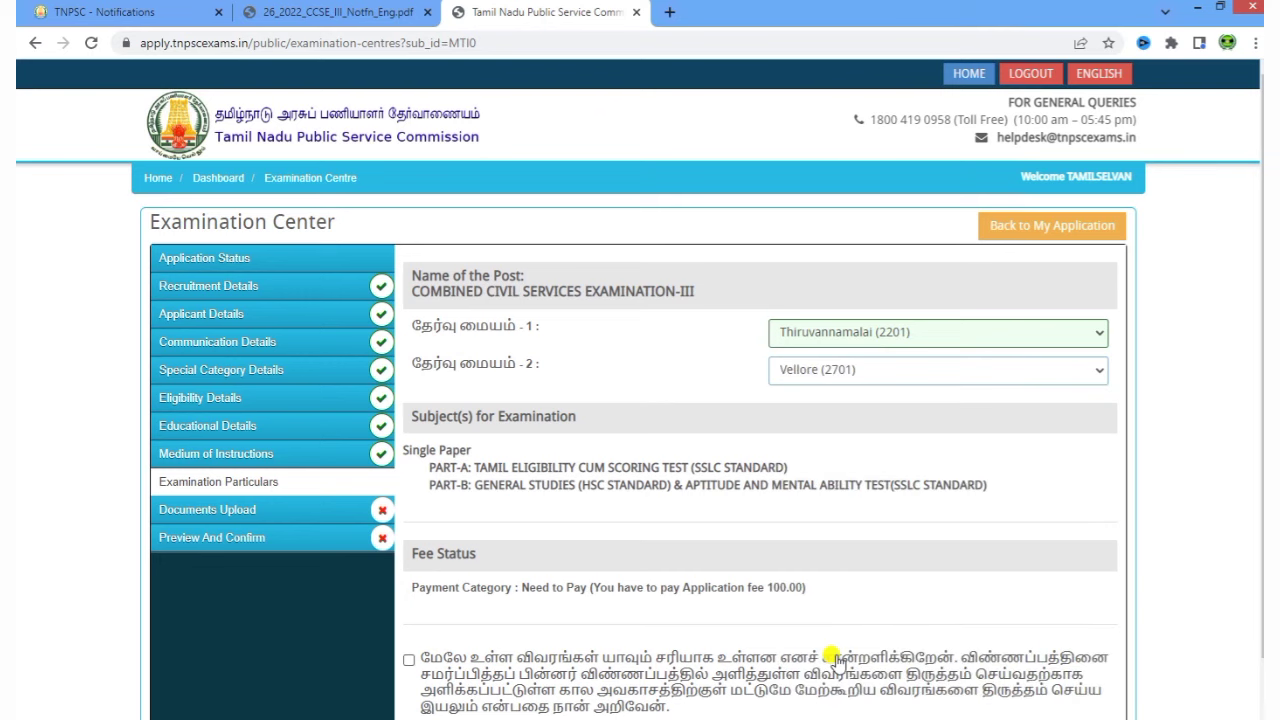
- Check the payment category and application fee in the Fee Status section of the examination particulars
left_click(757, 490)
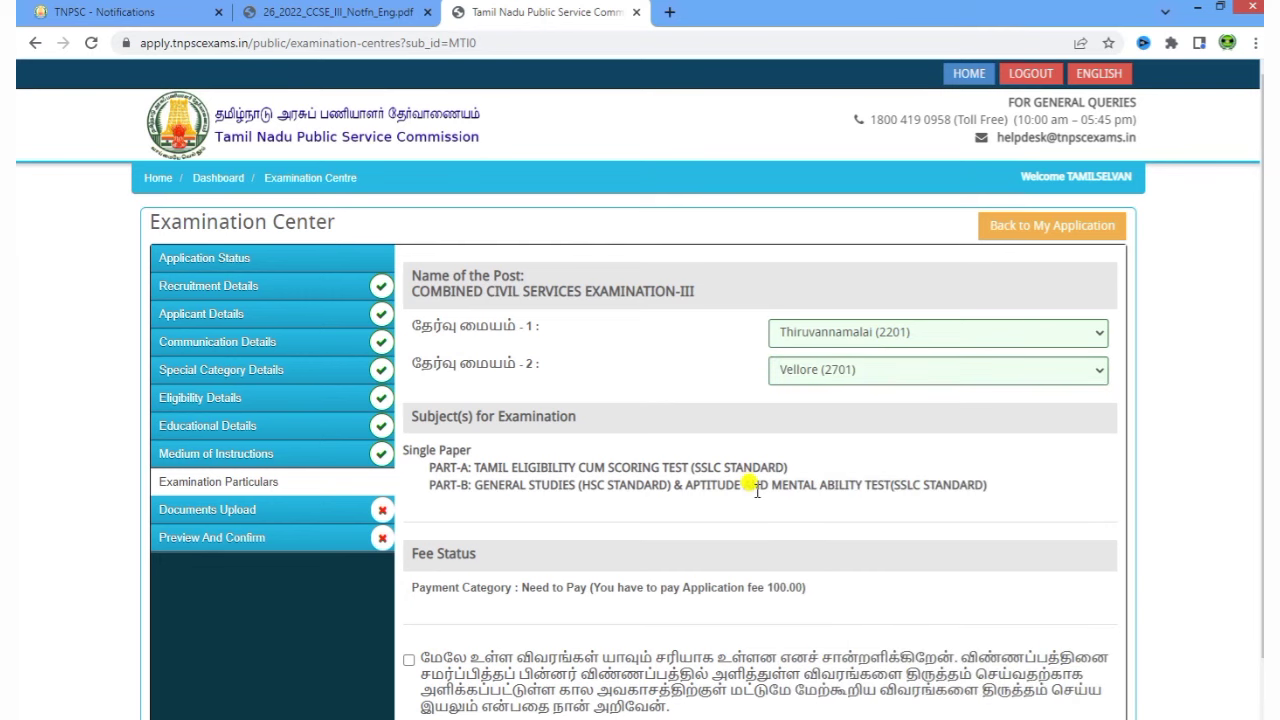
scroll(757, 490, "down", 1)
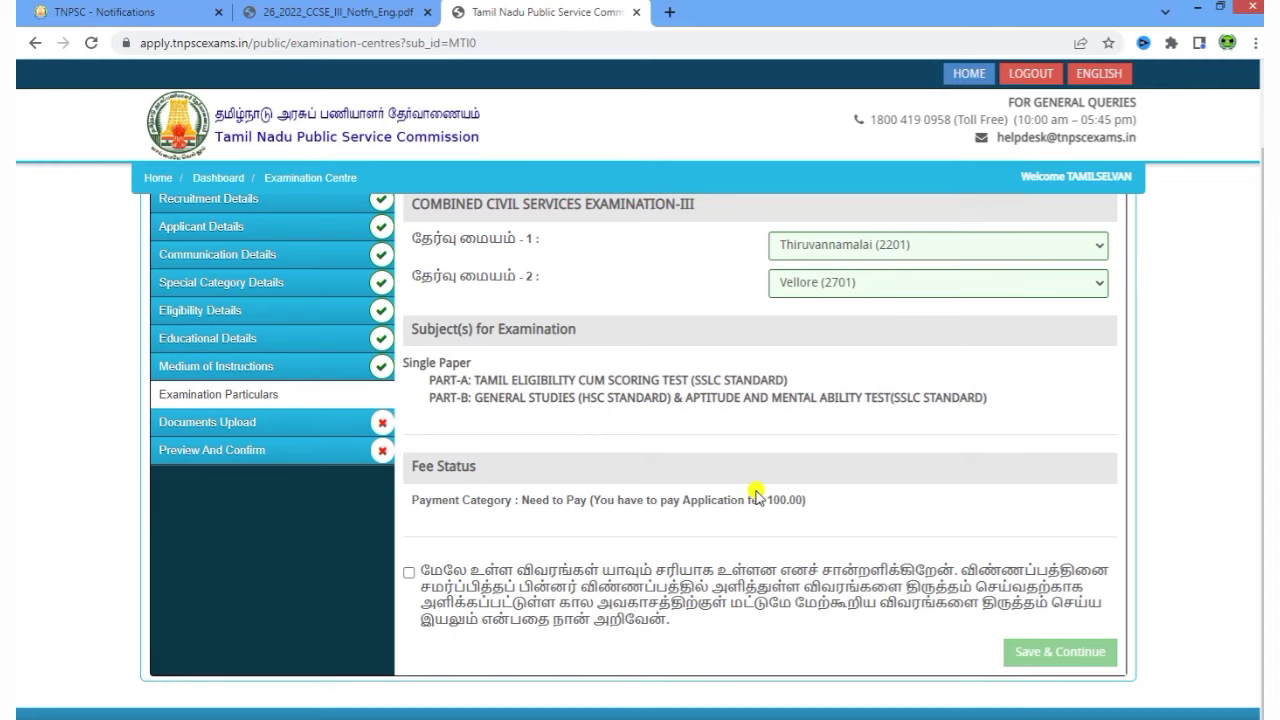
left_click_drag(412, 500, 816, 513)
left_click(512, 505)
left_click(597, 503)
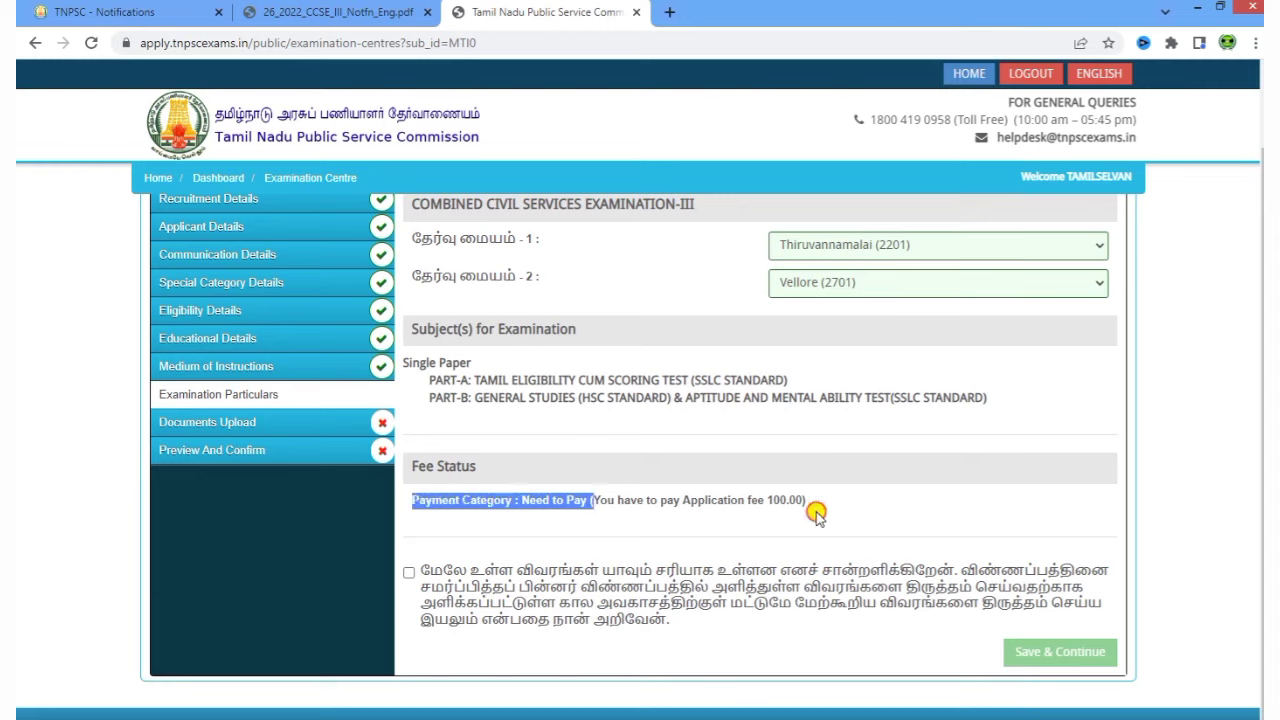
- Accept the declaration and save the examination particulars
left_click(818, 514)
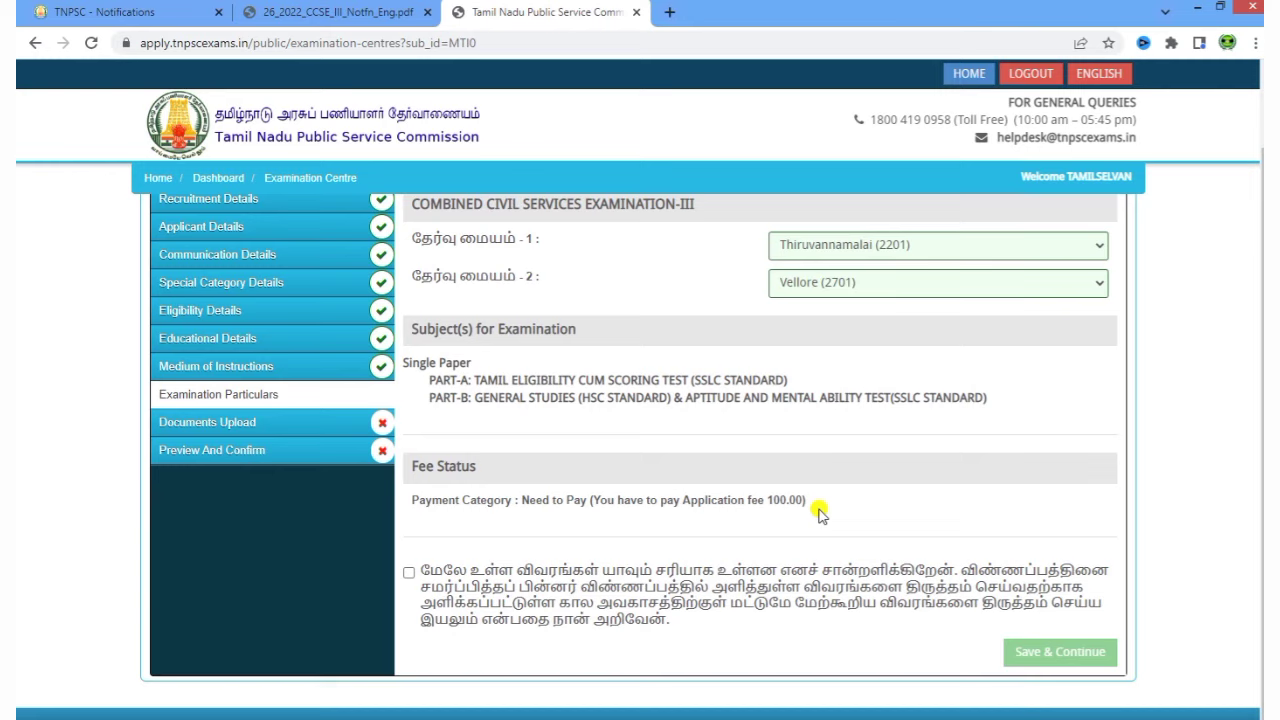
left_click(410, 576)
left_click(1028, 650)
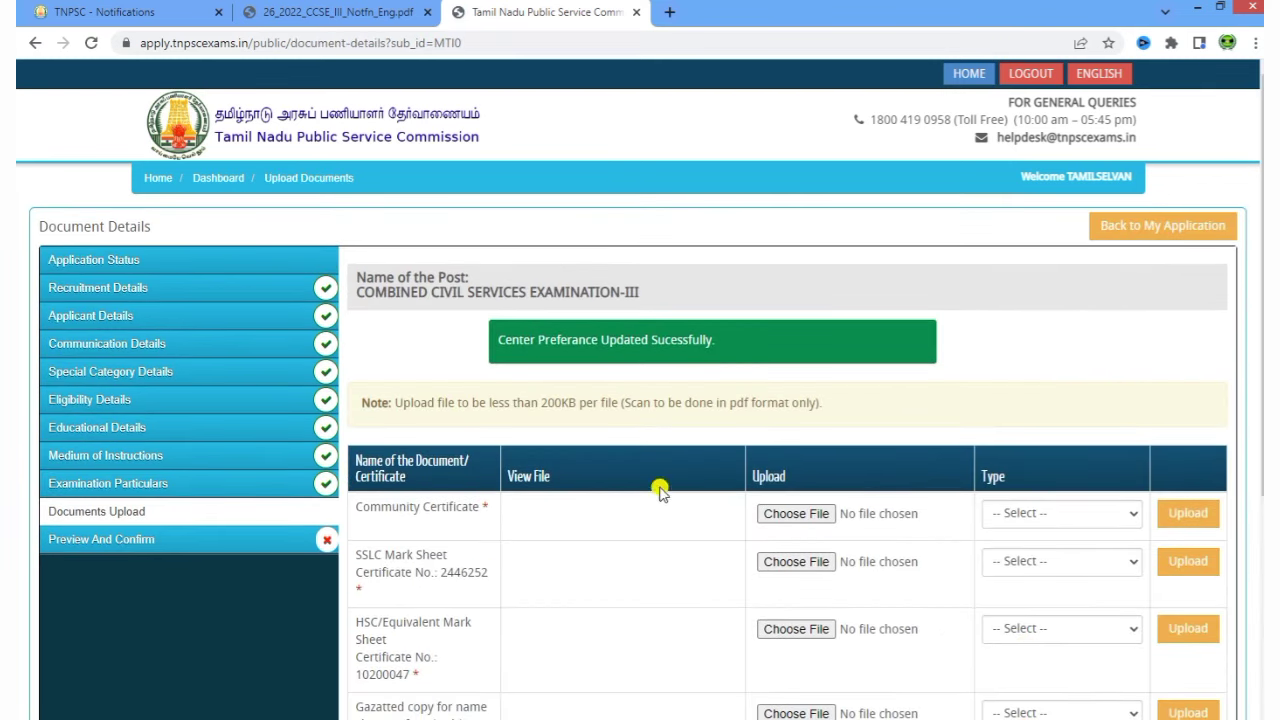
- Review the required documents and file size limit, and set the community certificate's type to Certificate
scroll(677, 566, "down", 2)
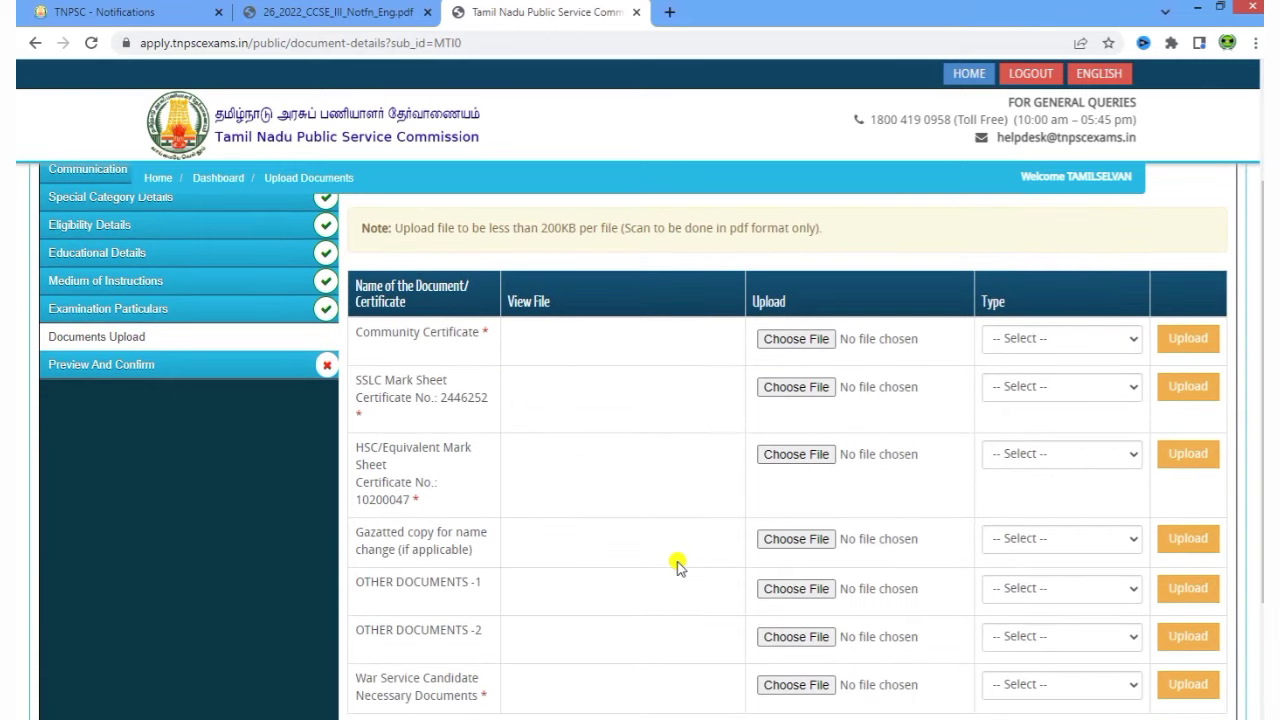
scroll(677, 566, "down", 1)
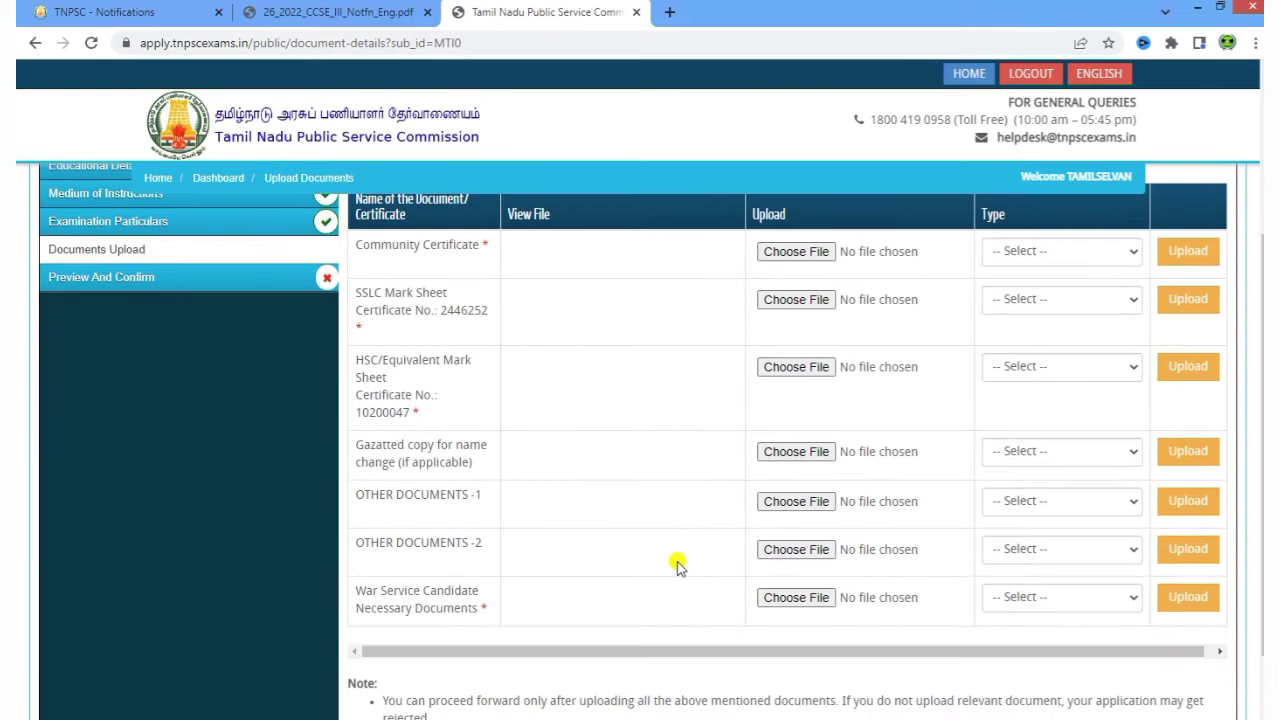
scroll(677, 566, "up", 1)
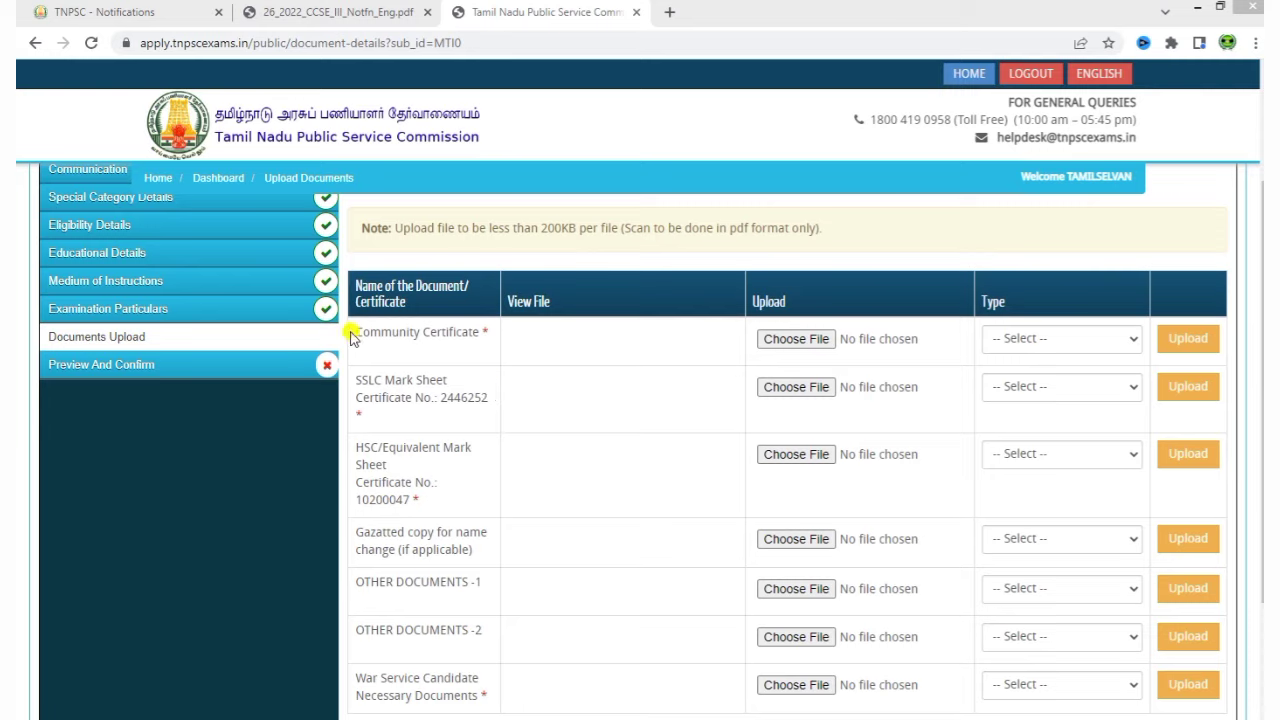
left_click_drag(354, 334, 498, 333)
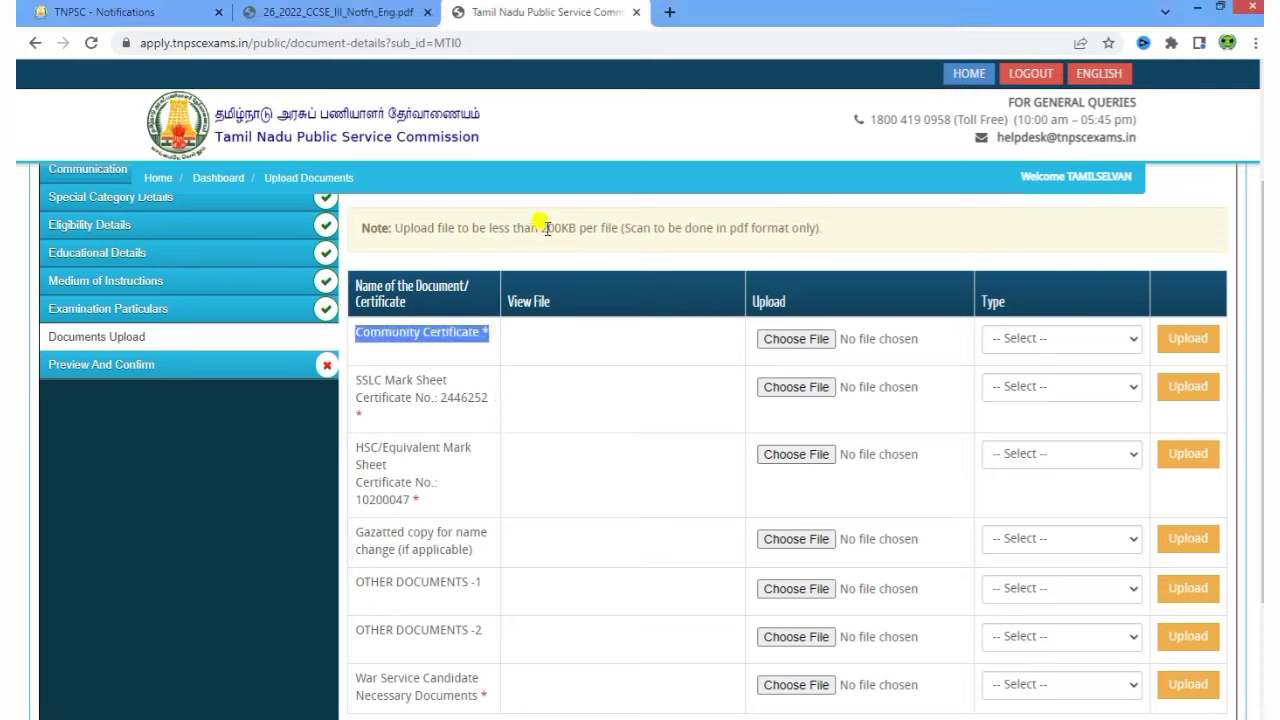
left_click_drag(539, 220, 572, 217)
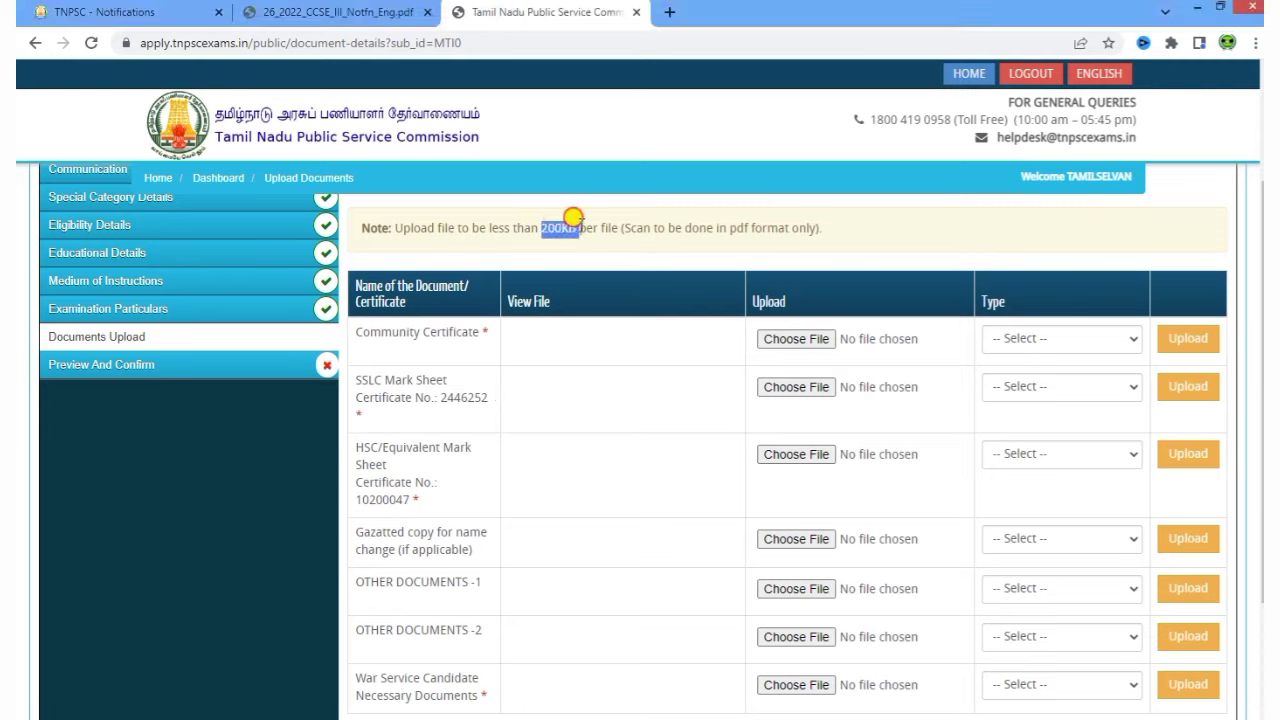
left_click(647, 368)
left_click(1043, 340)
left_click(1036, 373)
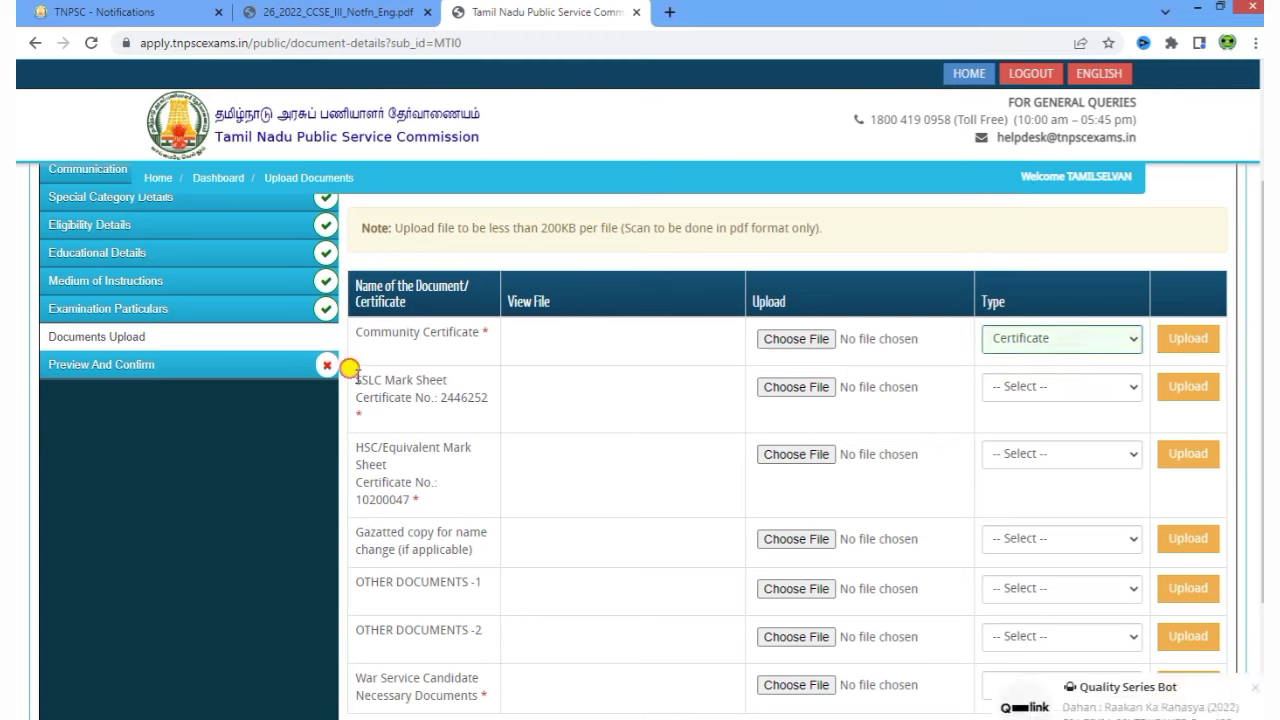
- Check the upload requirements for the SSLC mark sheet, HSC mark sheet and war service candidate documents
left_click_drag(348, 370, 476, 393)
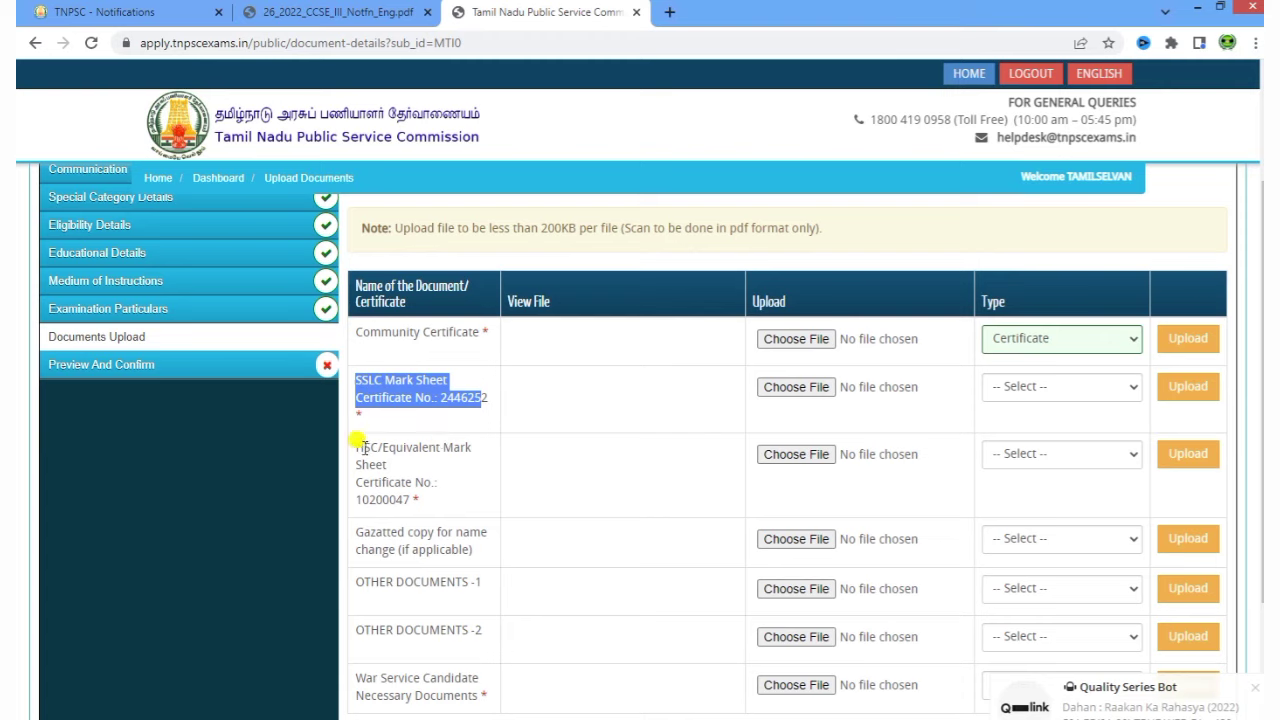
left_click_drag(350, 440, 450, 498)
left_click(603, 465)
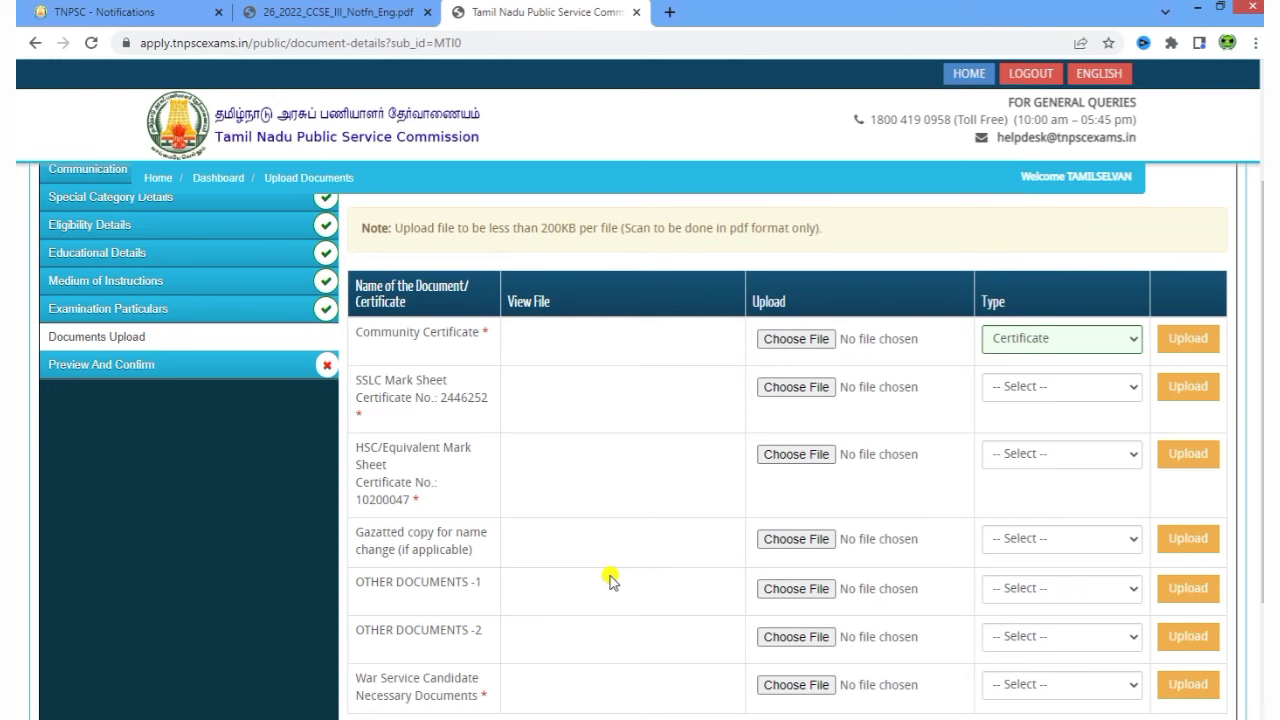
scroll(610, 578, "down", 2)
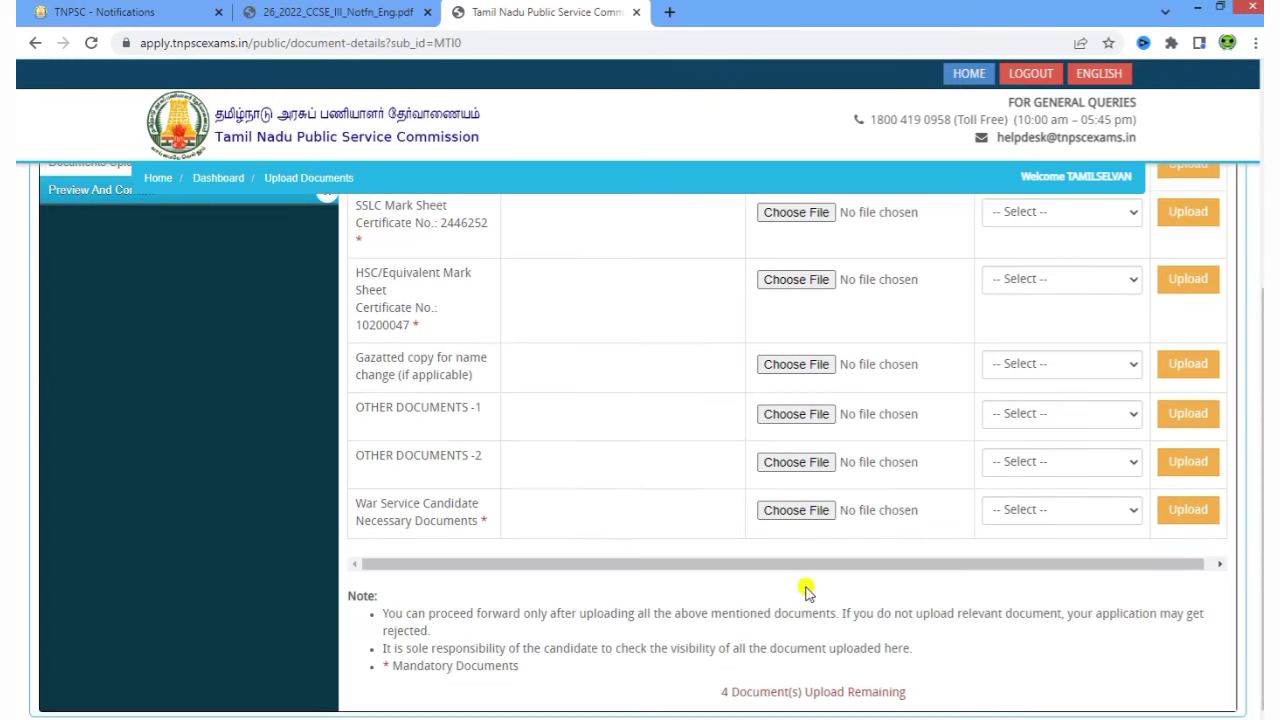
left_click_drag(349, 503, 471, 514)
left_click(543, 521)
scroll(545, 521, "down", 1)
scroll(545, 521, "up", 4)
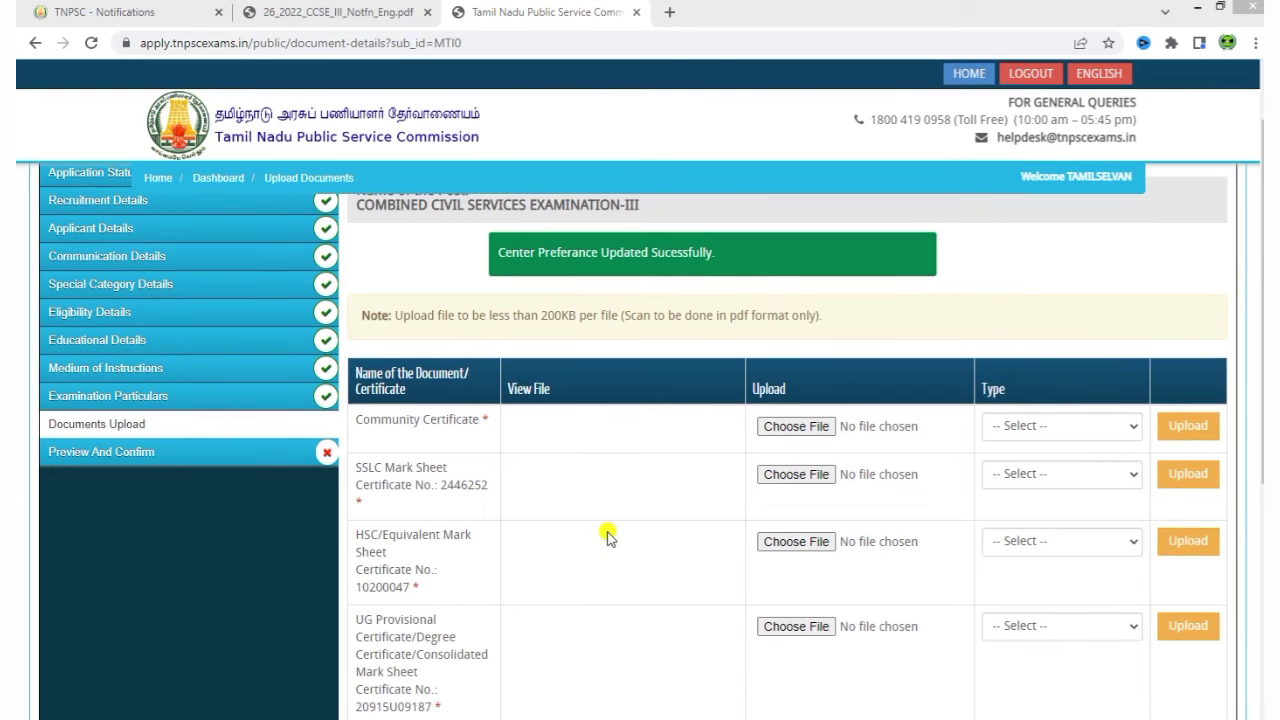
- Check the UG provisional, degree or consolidated mark sheet requirement and its available document types
left_click(626, 540)
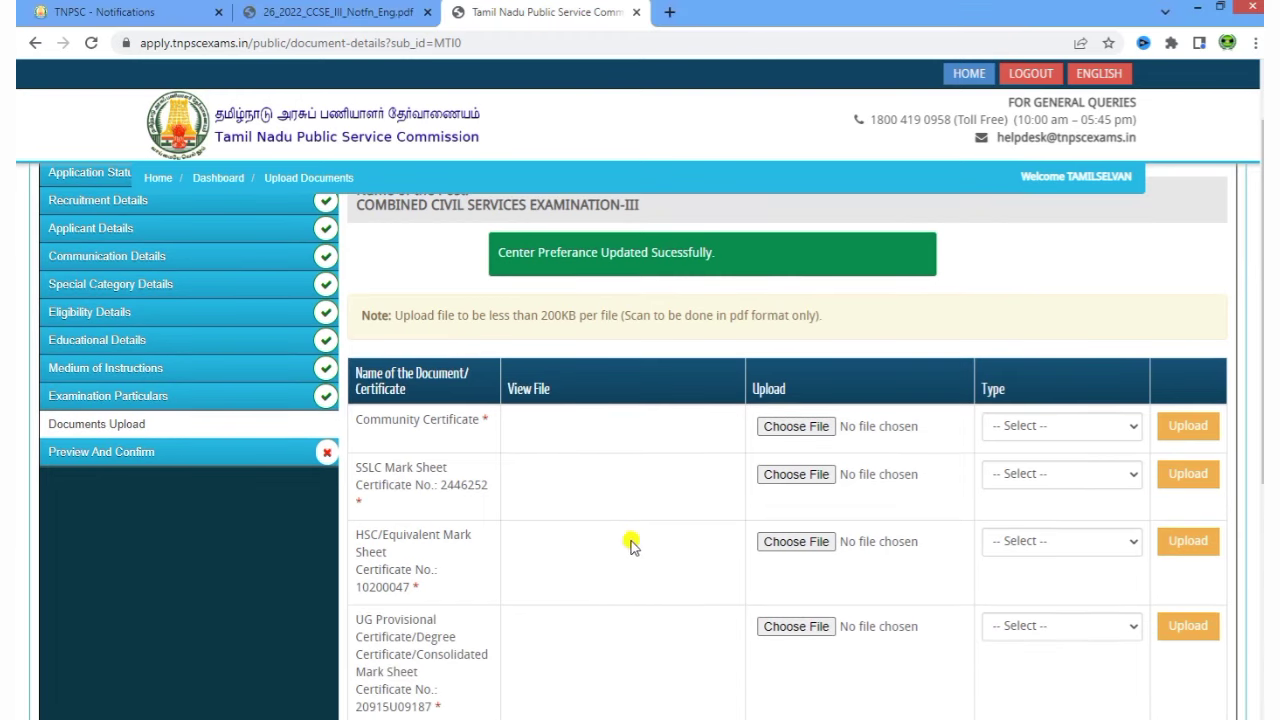
scroll(640, 555, "down", 1)
scroll(640, 555, "down", 2)
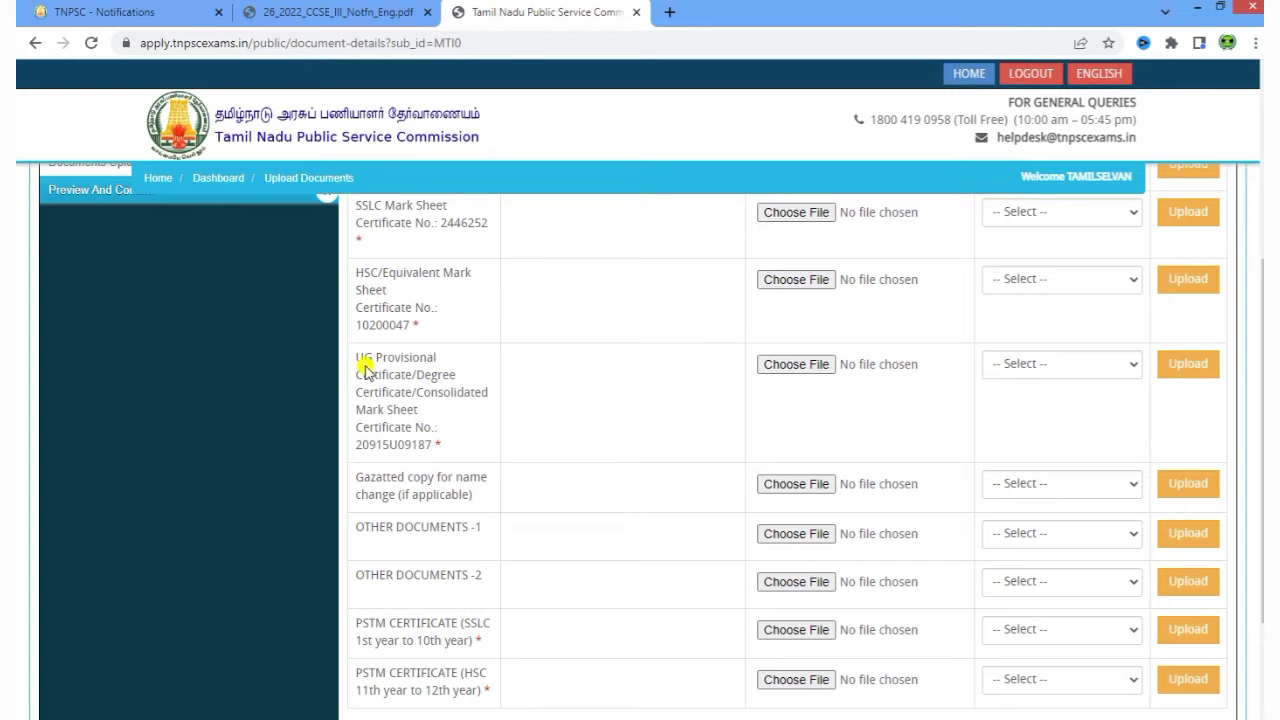
left_click_drag(355, 360, 549, 433)
left_click(552, 434)
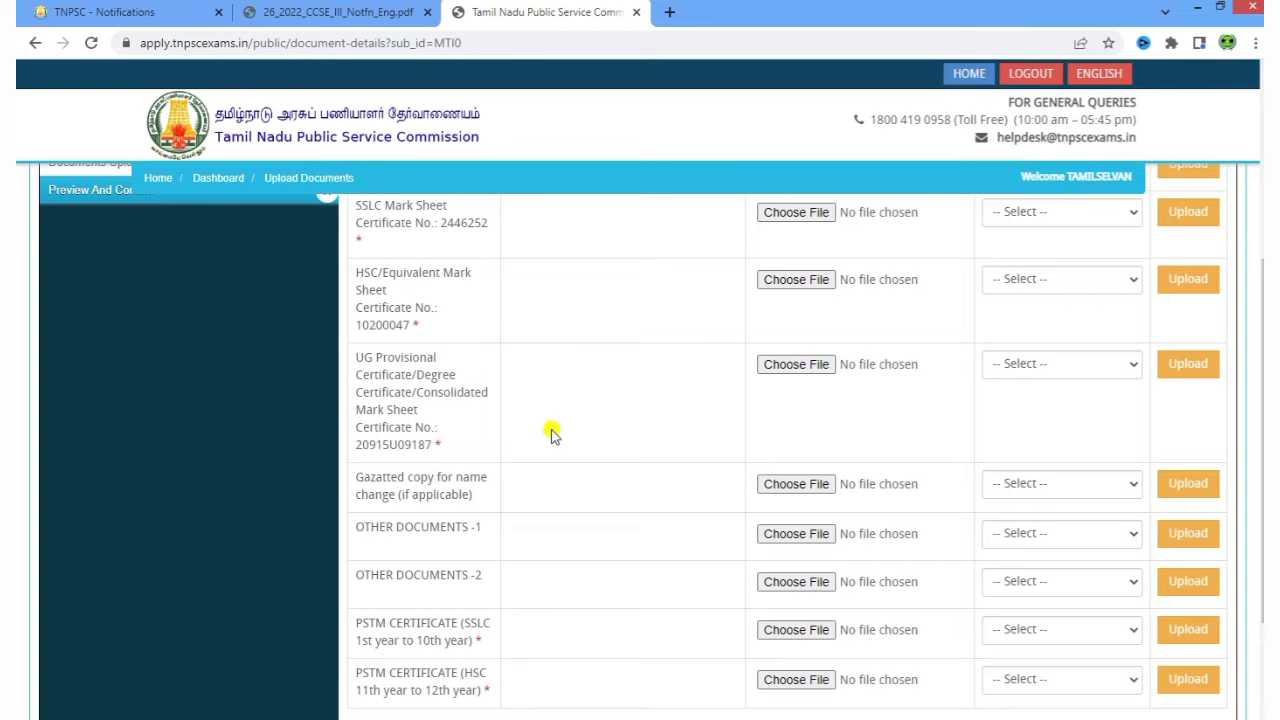
left_click(1014, 368)
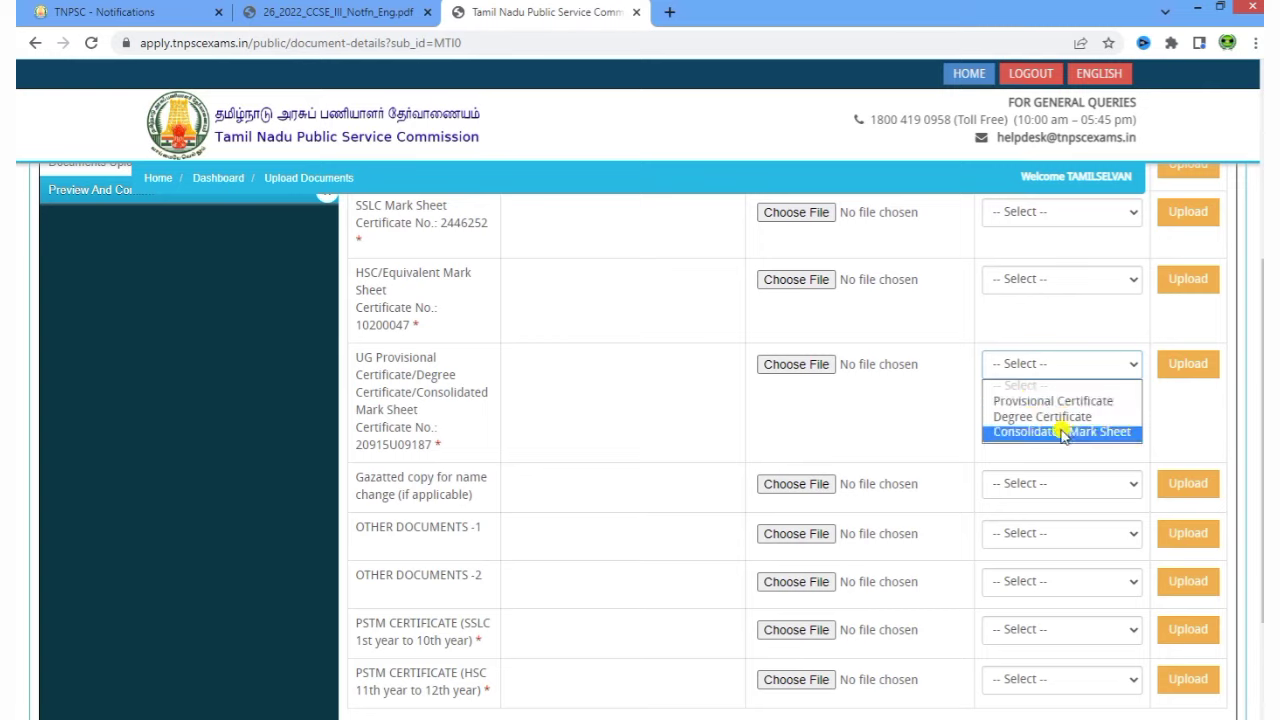
left_click(626, 446)
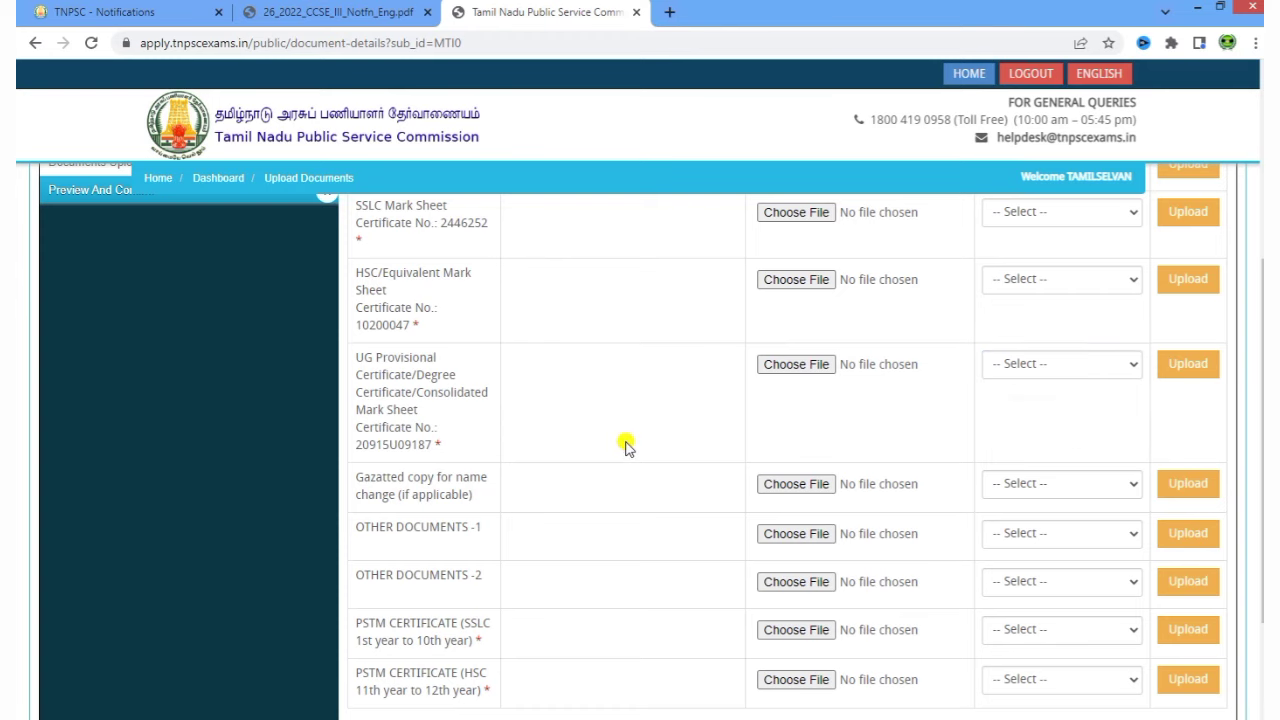
- Check the PSTM certificate requirements for SSLC and HSC and the upload notes below the table
scroll(626, 446, "down", 2)
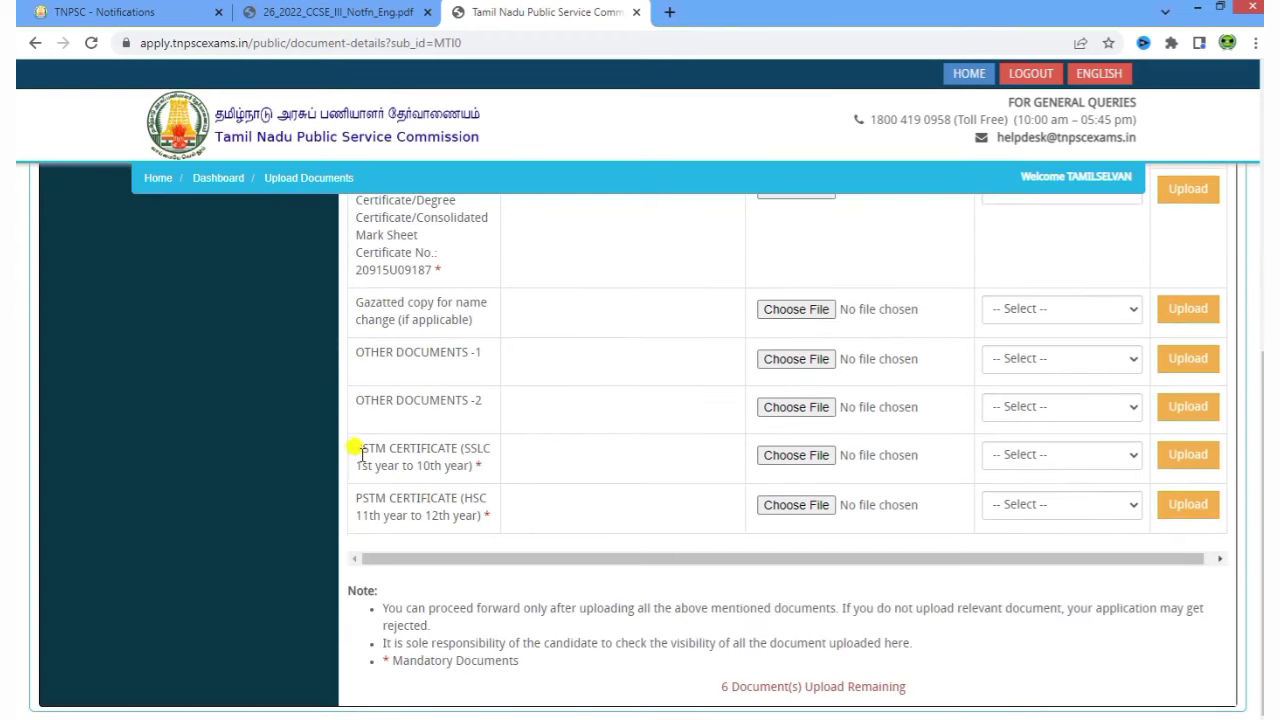
left_click_drag(353, 448, 476, 465)
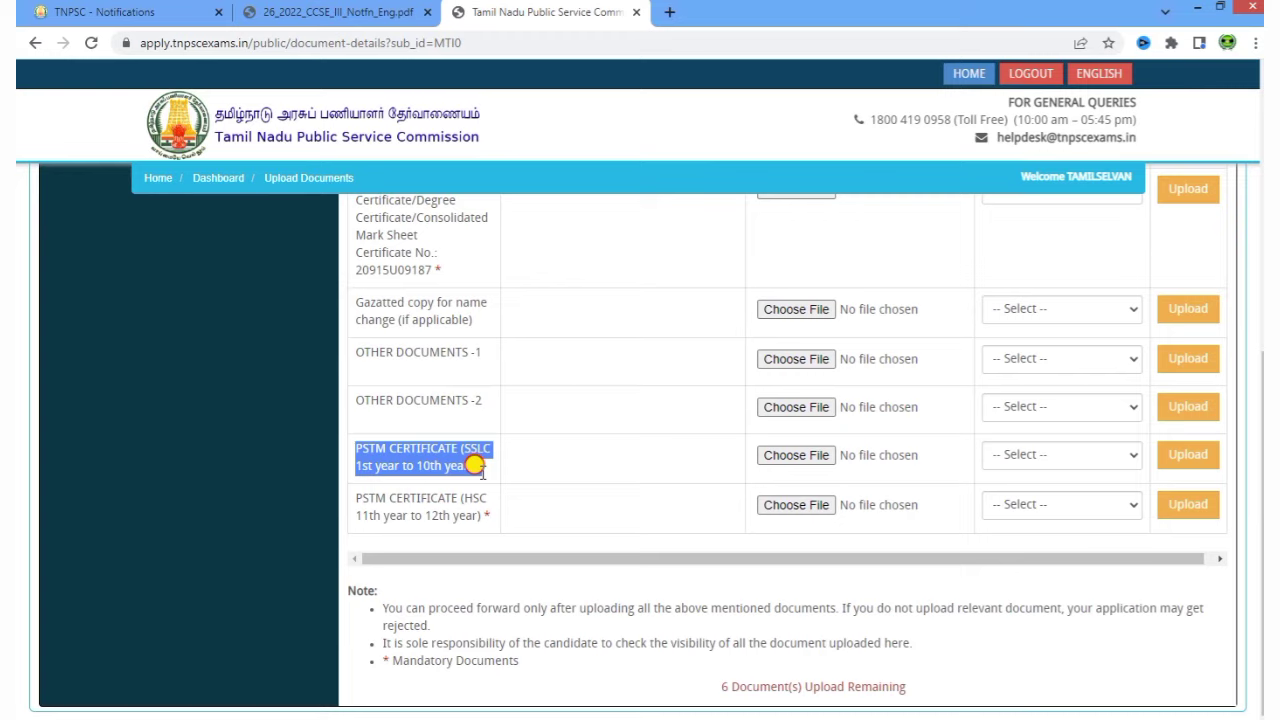
left_click_drag(355, 497, 560, 515)
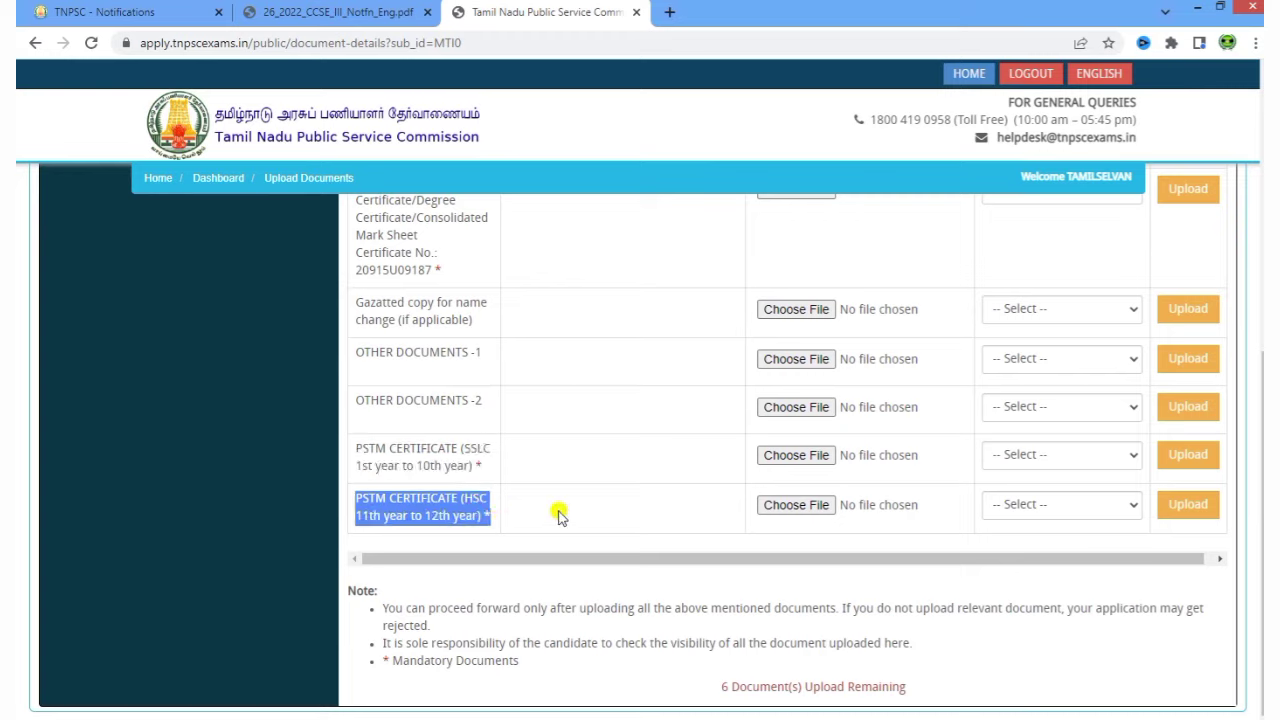
left_click(561, 514)
scroll(583, 517, "down", 1)
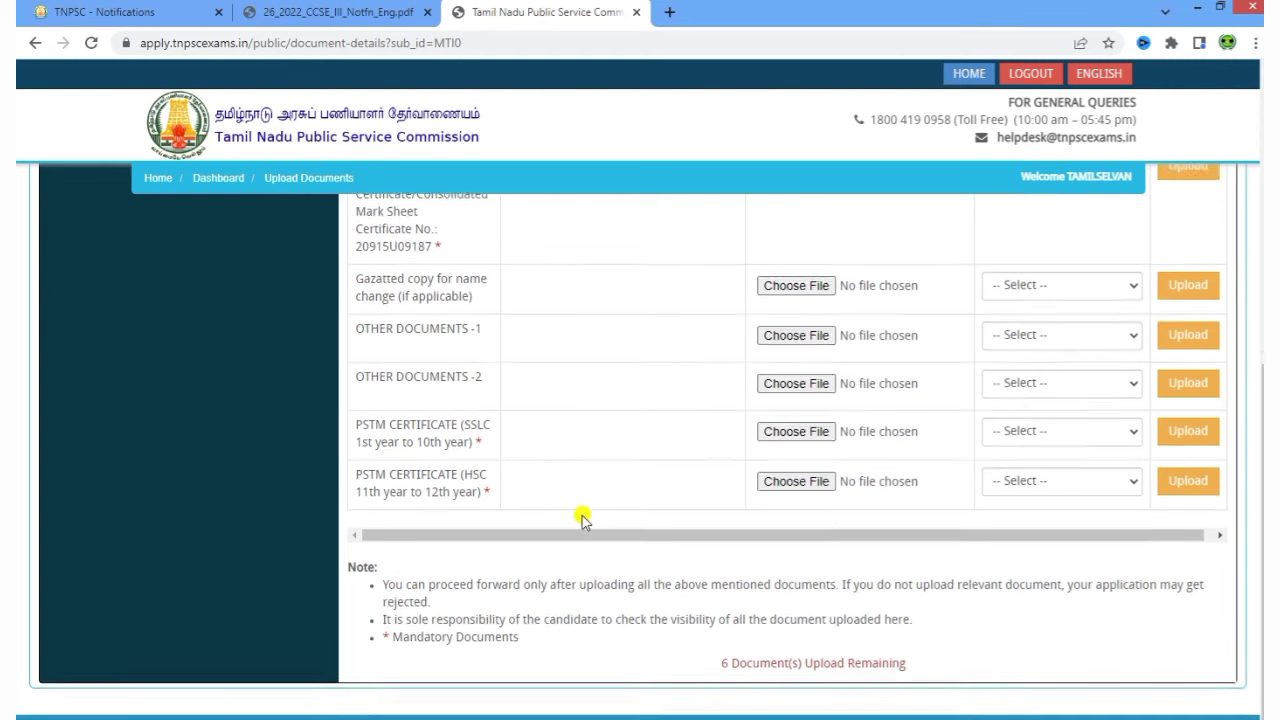
- Recheck the file size limit in the upload note and look over the whole document list
scroll(583, 519, "up", 4)
scroll(583, 519, "up", 3)
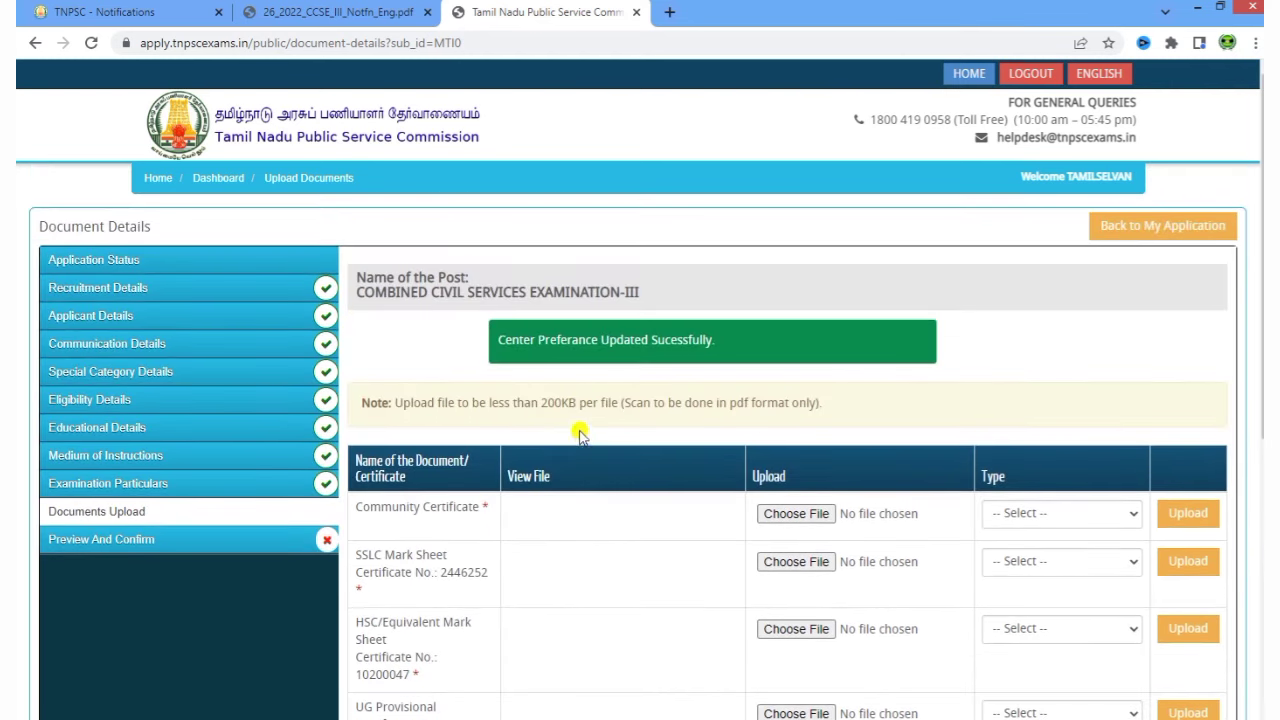
left_click_drag(530, 402, 593, 402)
scroll(720, 563, "down", 5)
scroll(720, 565, "up", 4)
scroll(720, 565, "up", 2)
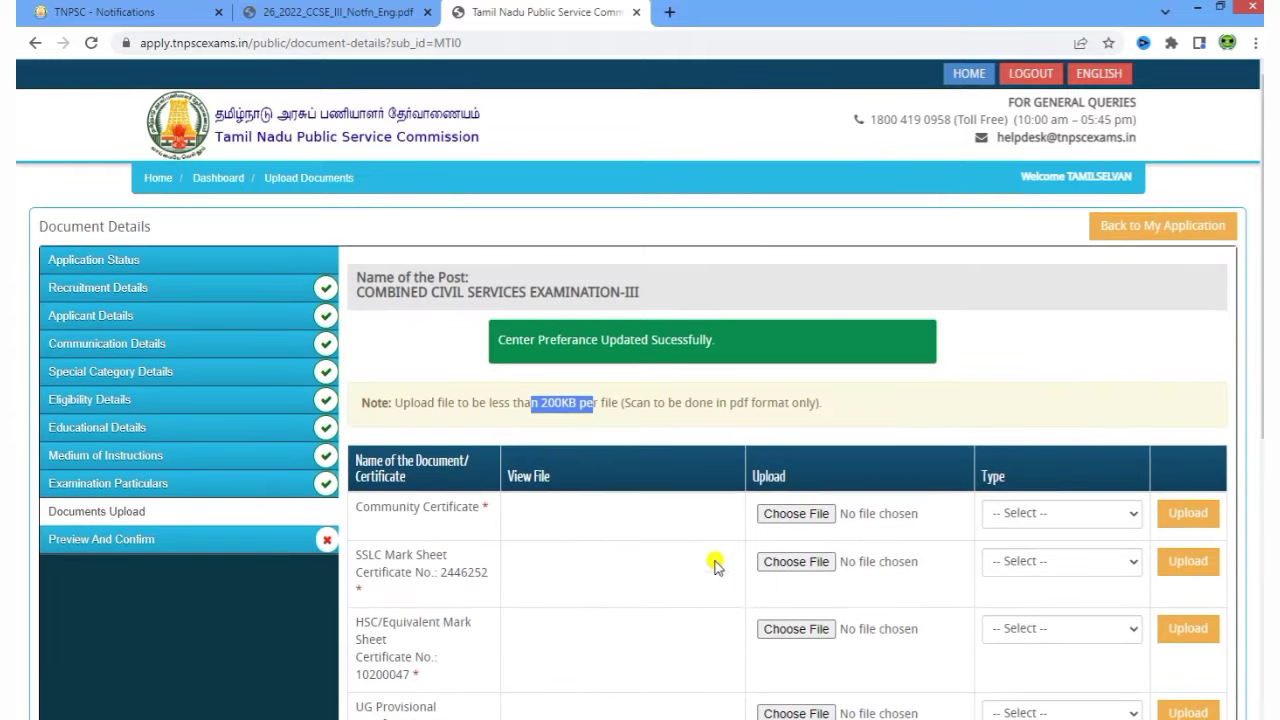
- Review the uploaded certificates and mark sheets with their types, then save the document details
scroll(870, 264, "down", 5)
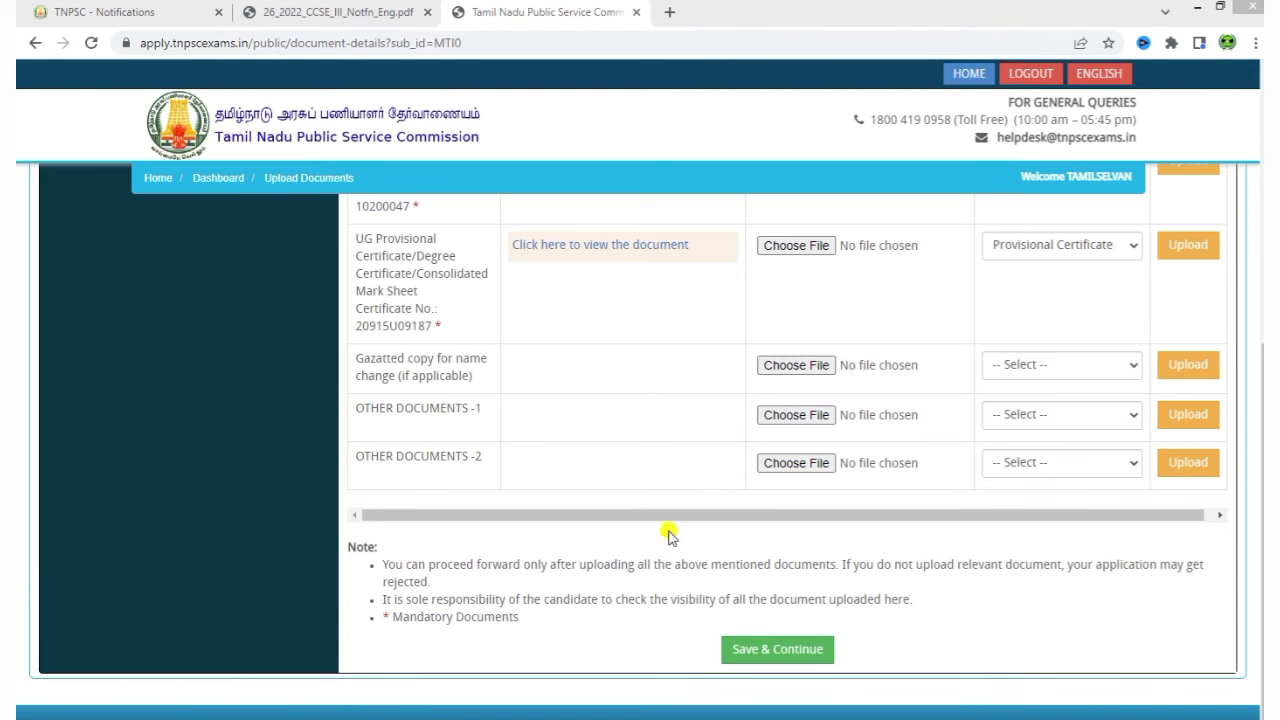
scroll(1103, 646, "up", 3)
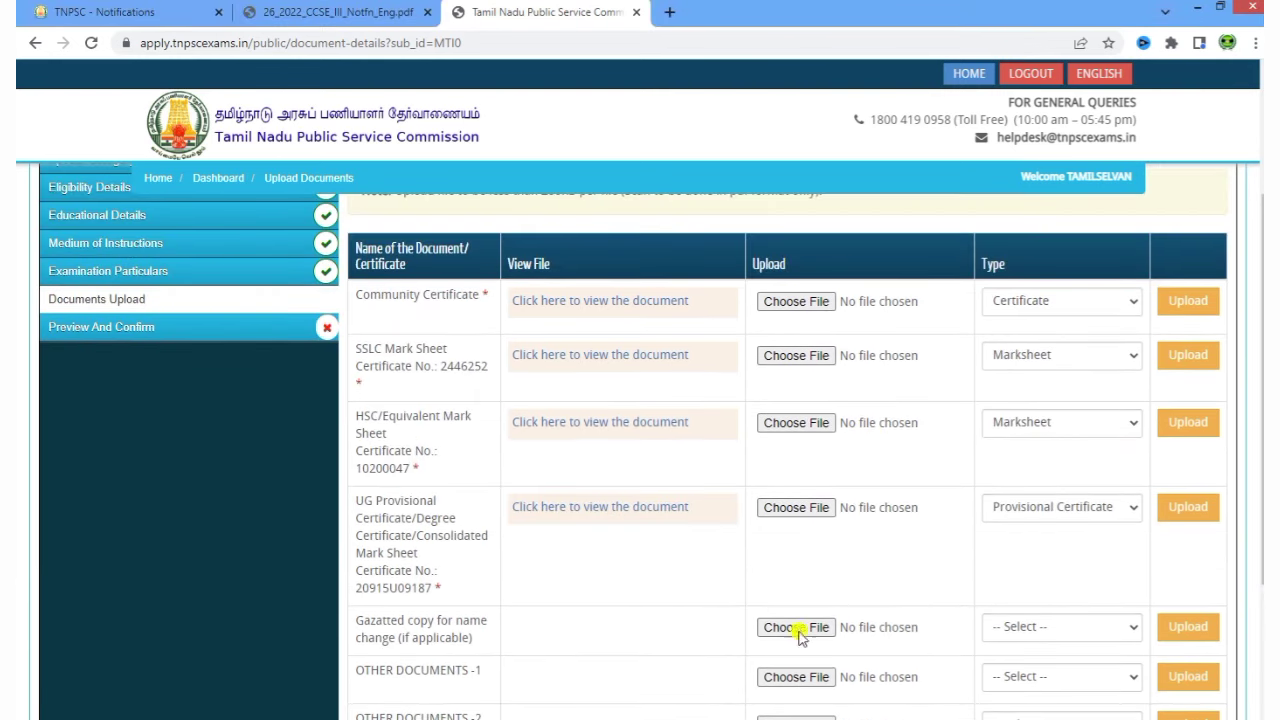
scroll(1009, 640, "down", 4)
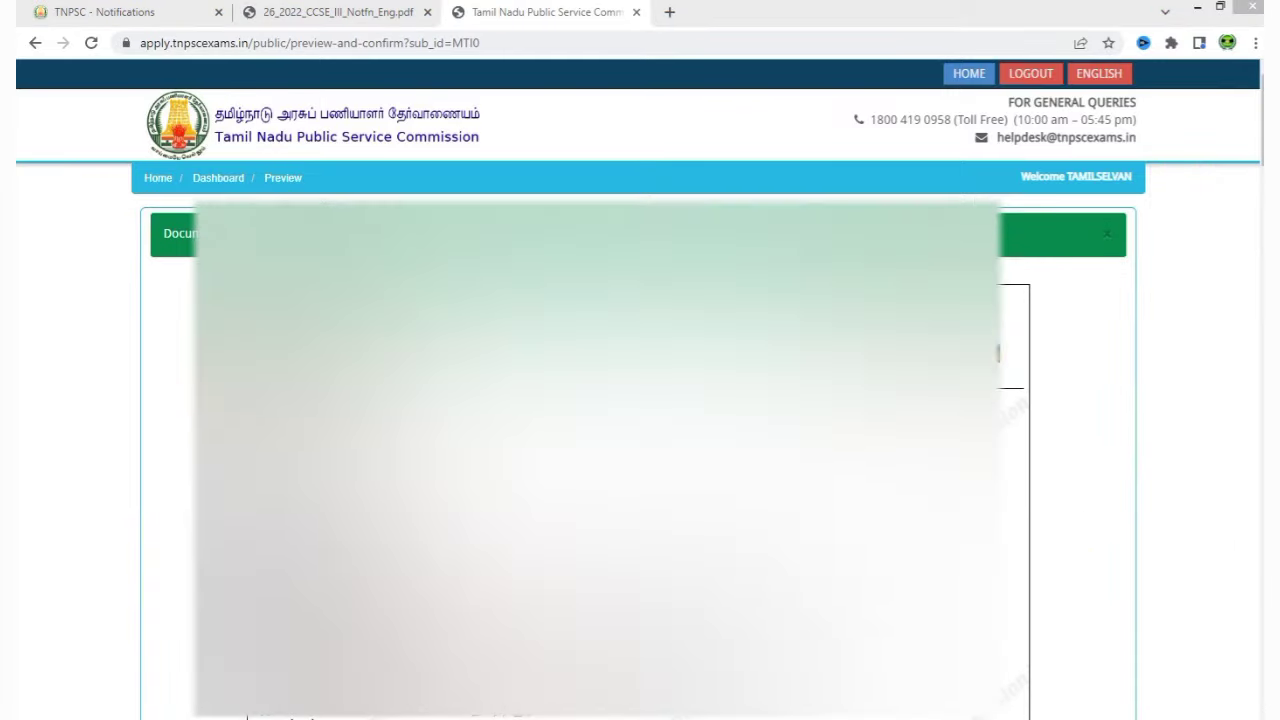
- Review the application preview through to the declaration and continue to the final preview
left_click(1090, 567)
scroll(1090, 567, "down", 10)
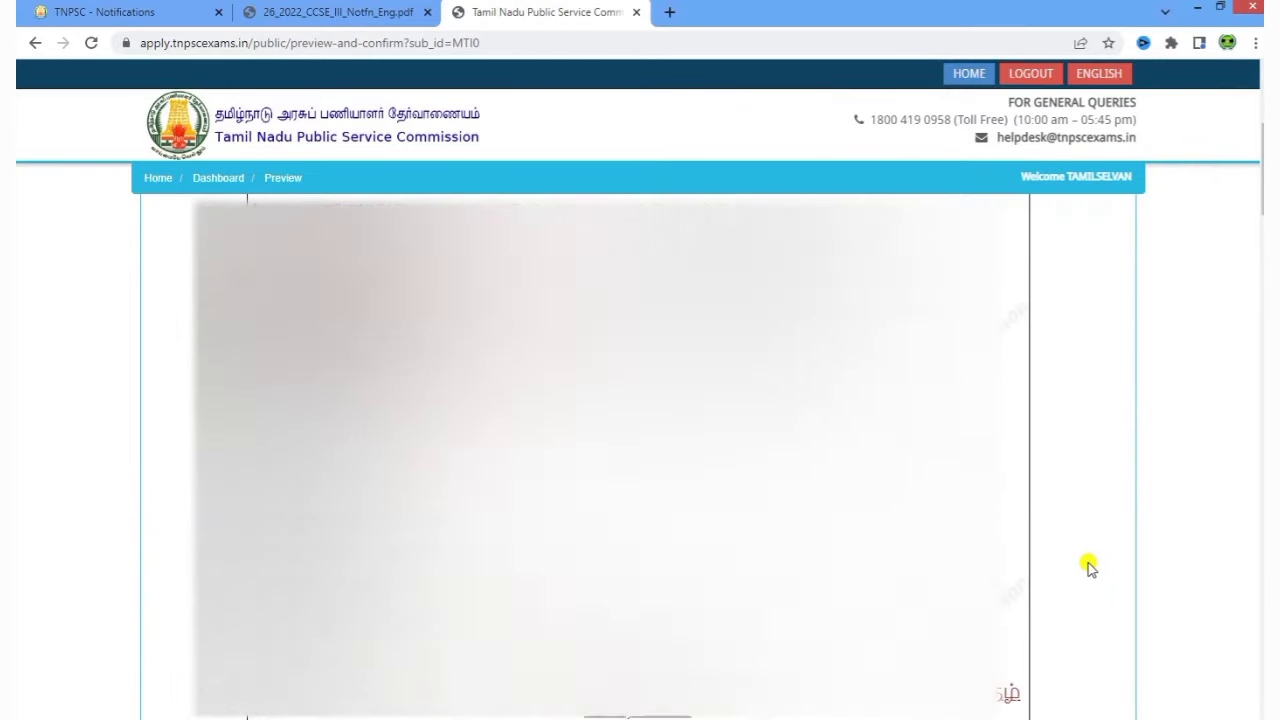
scroll(1090, 567, "down", 5)
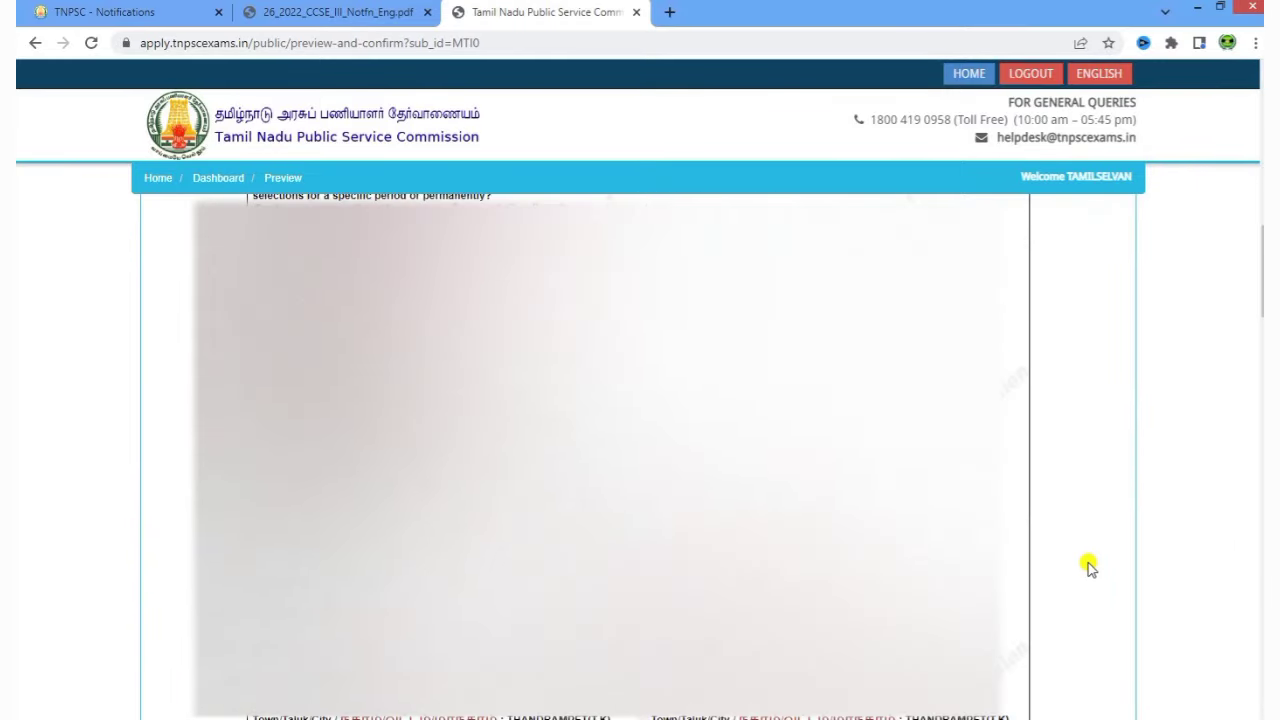
scroll(1090, 567, "down", 5)
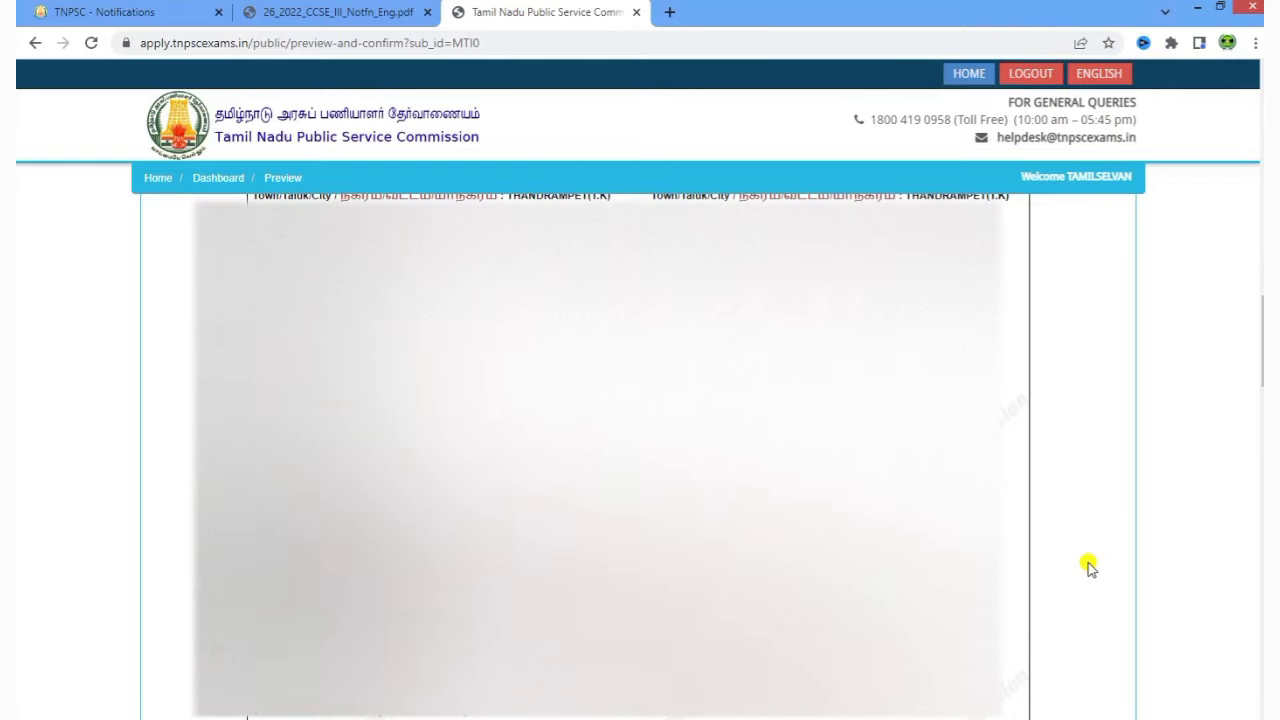
scroll(1090, 567, "down", 15)
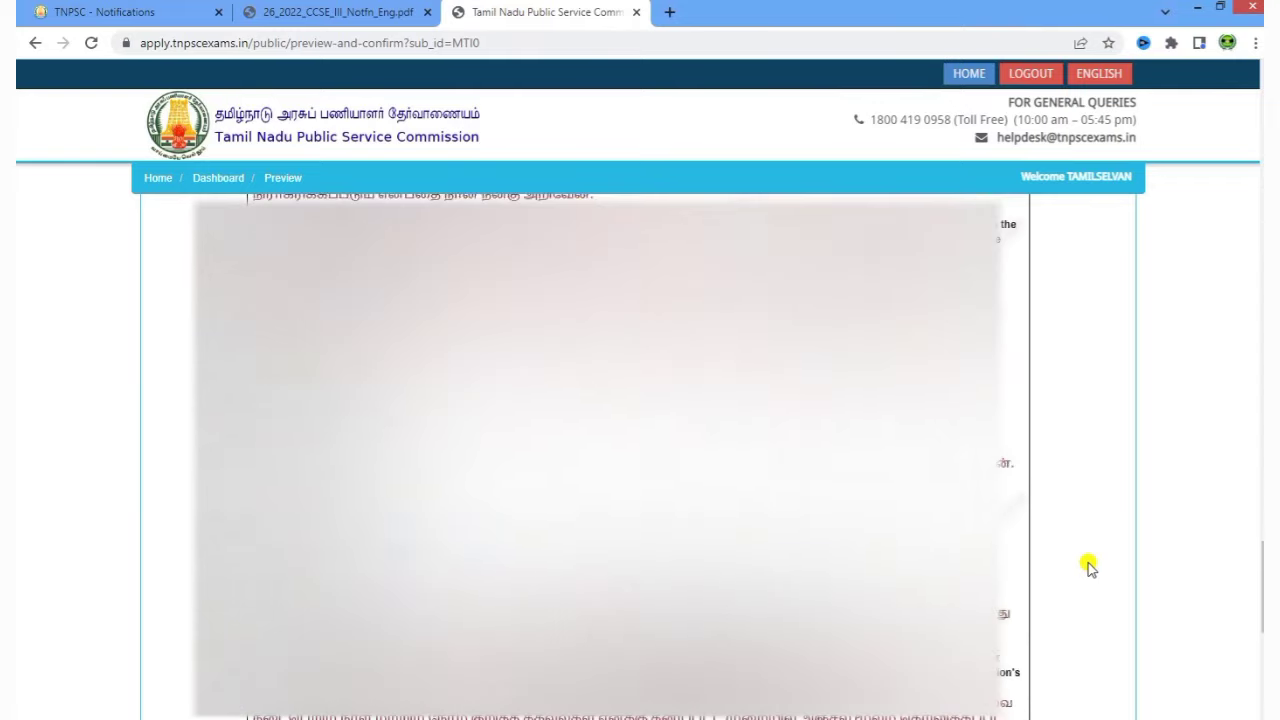
scroll(1090, 567, "up", 3)
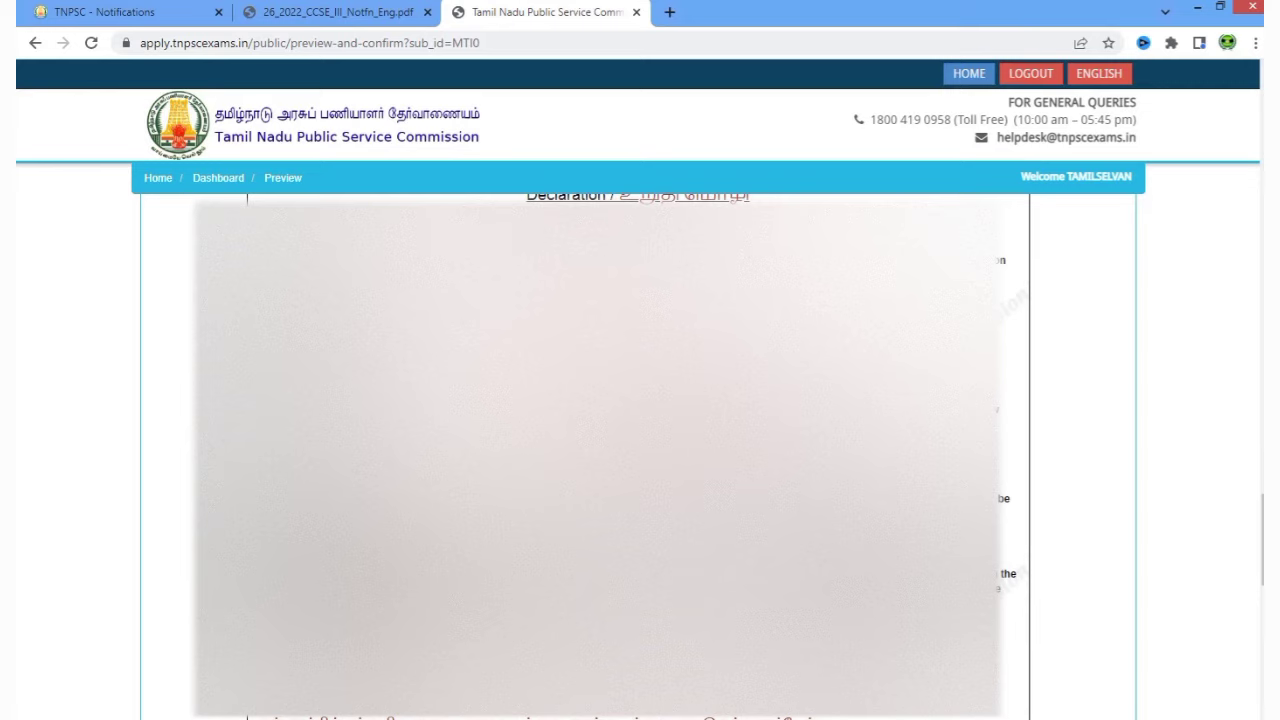
scroll(640, 450, "down", 8)
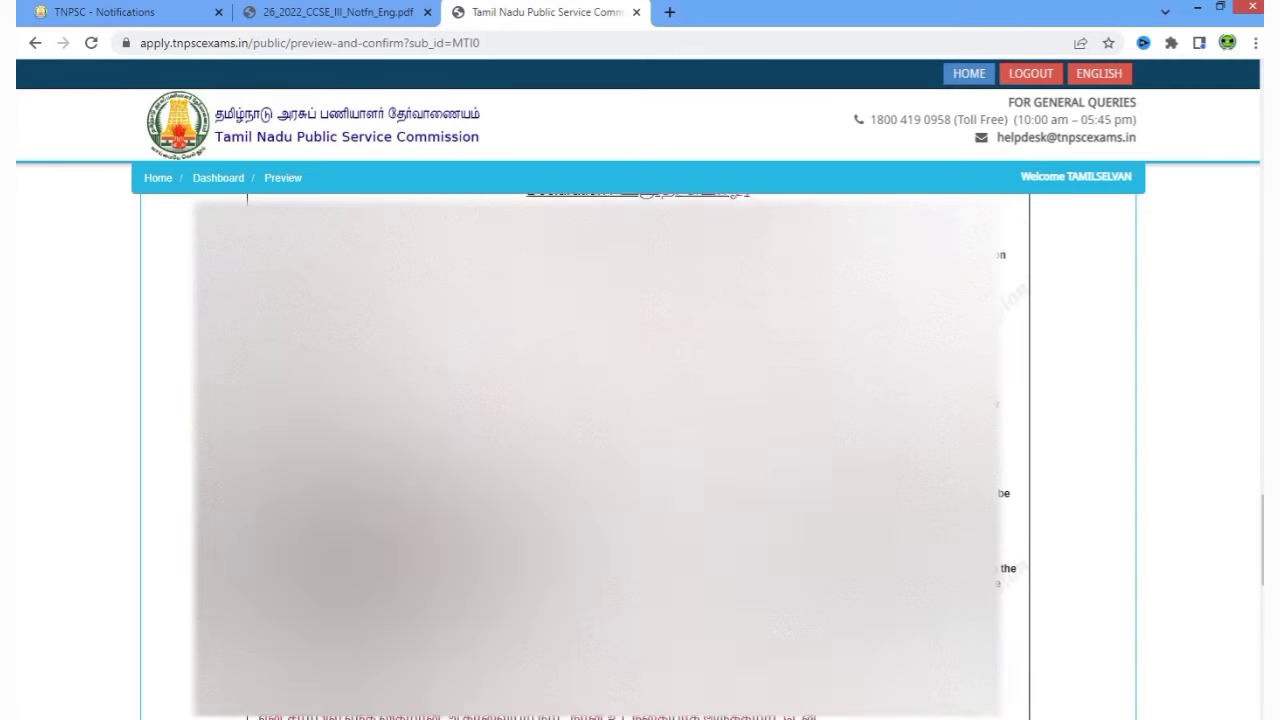
scroll(640, 450, "down", 3)
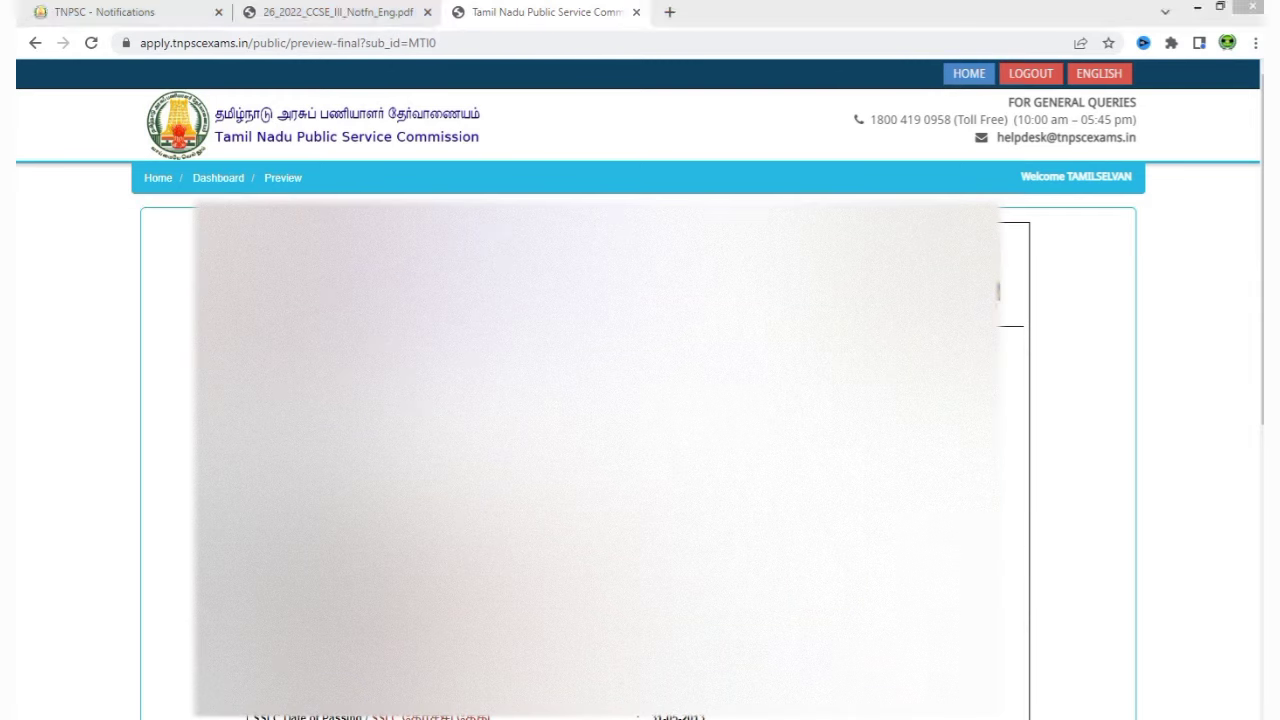
- Look over the final preview of the application and continue to the Make Payment page
left_click(615, 716)
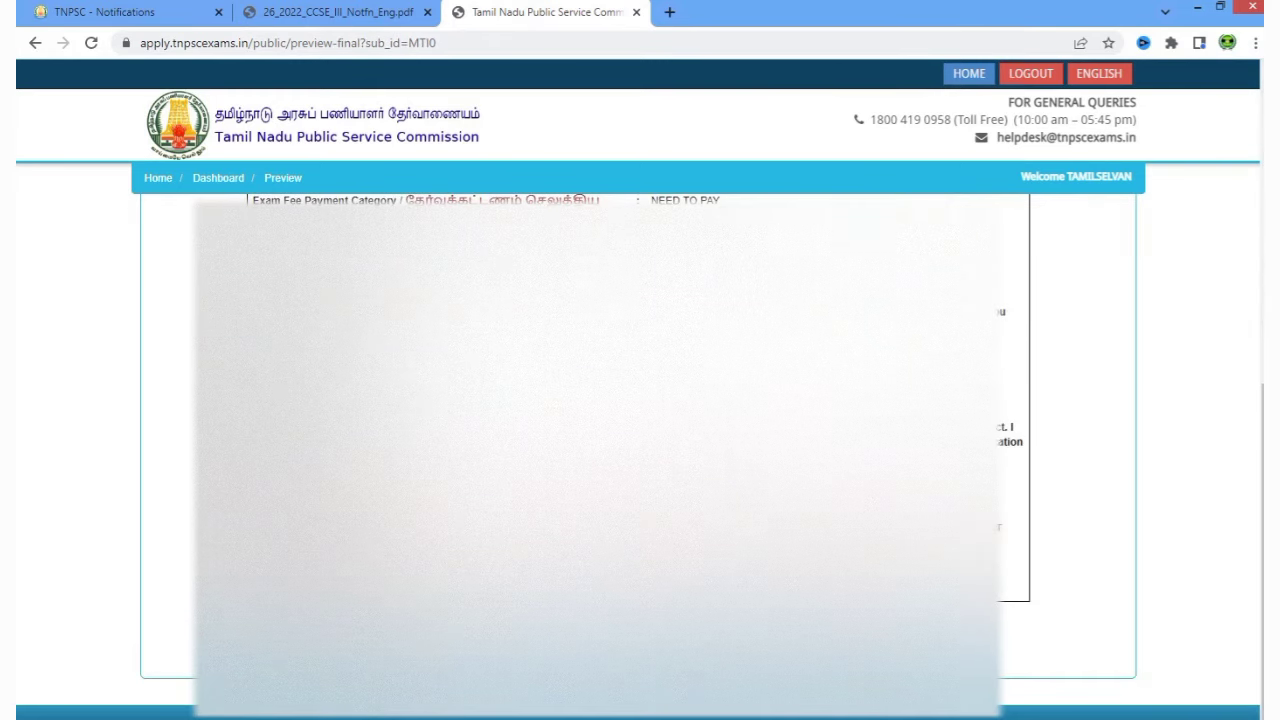
key("Escape")
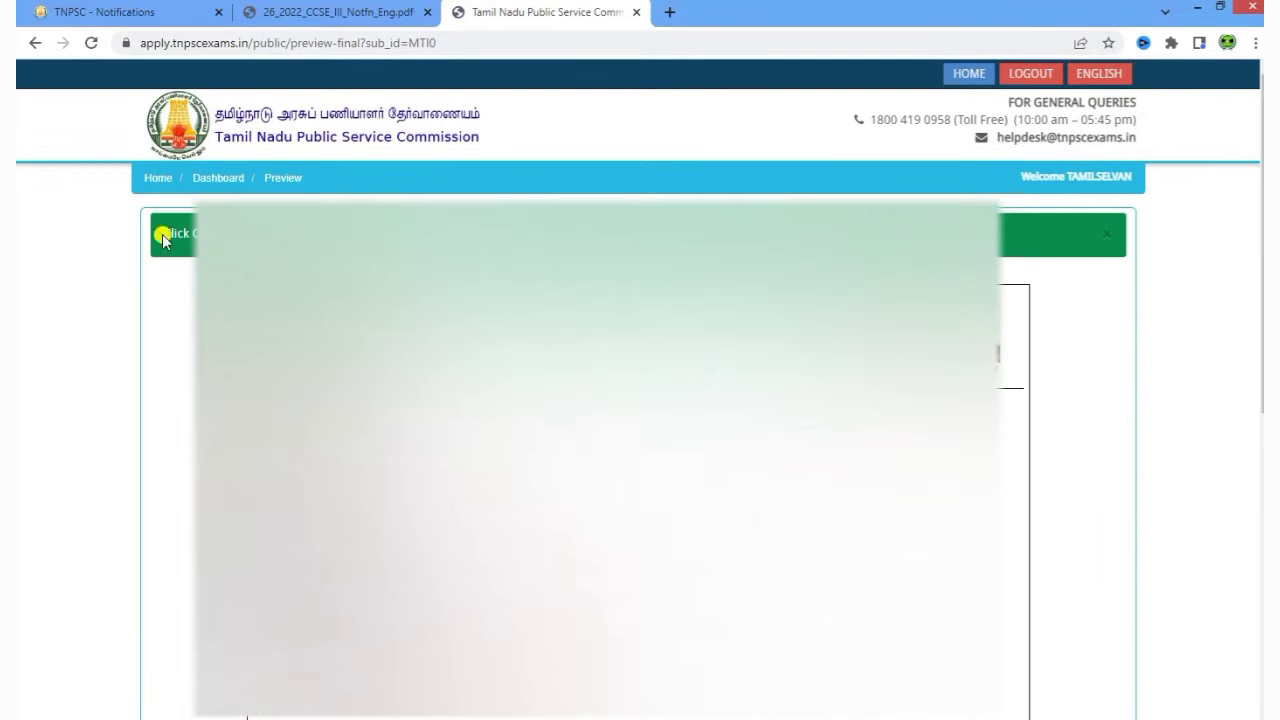
scroll(640, 450, "down", 5)
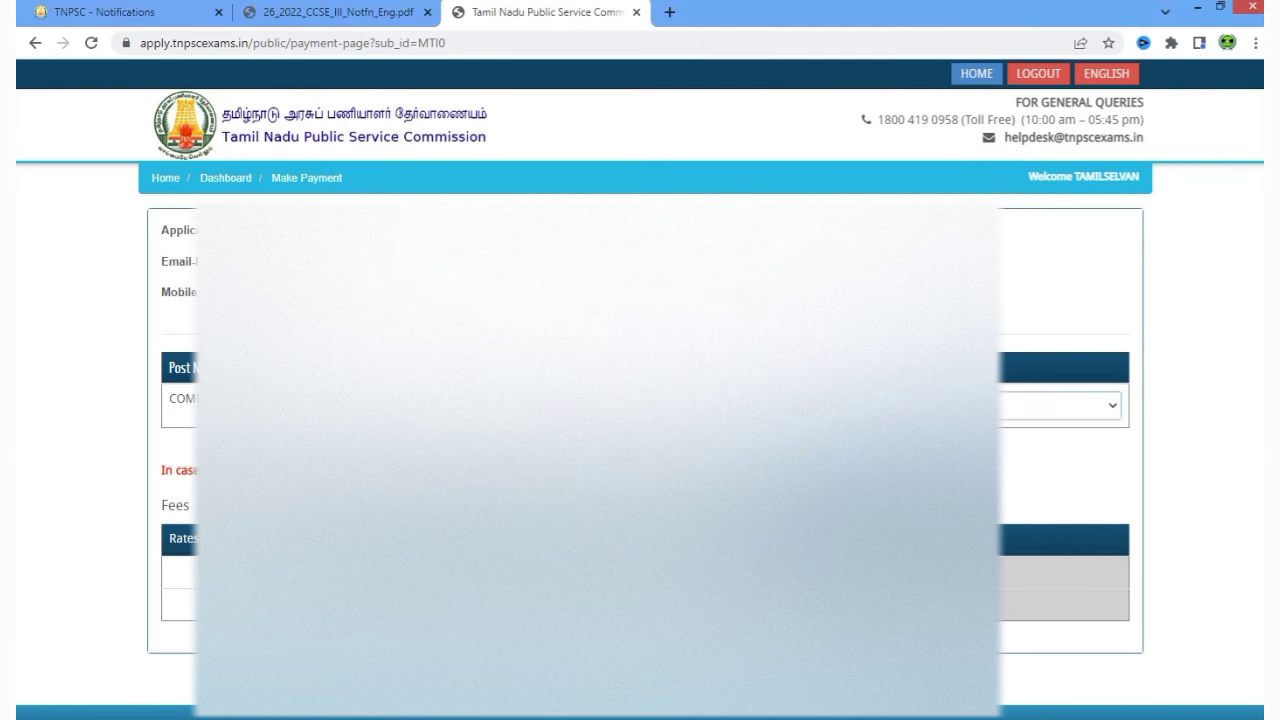
- Select the payment option for the Combined Civil Services Examination-III post, proceed to payment and start paying the fee
left_click(1112, 405)
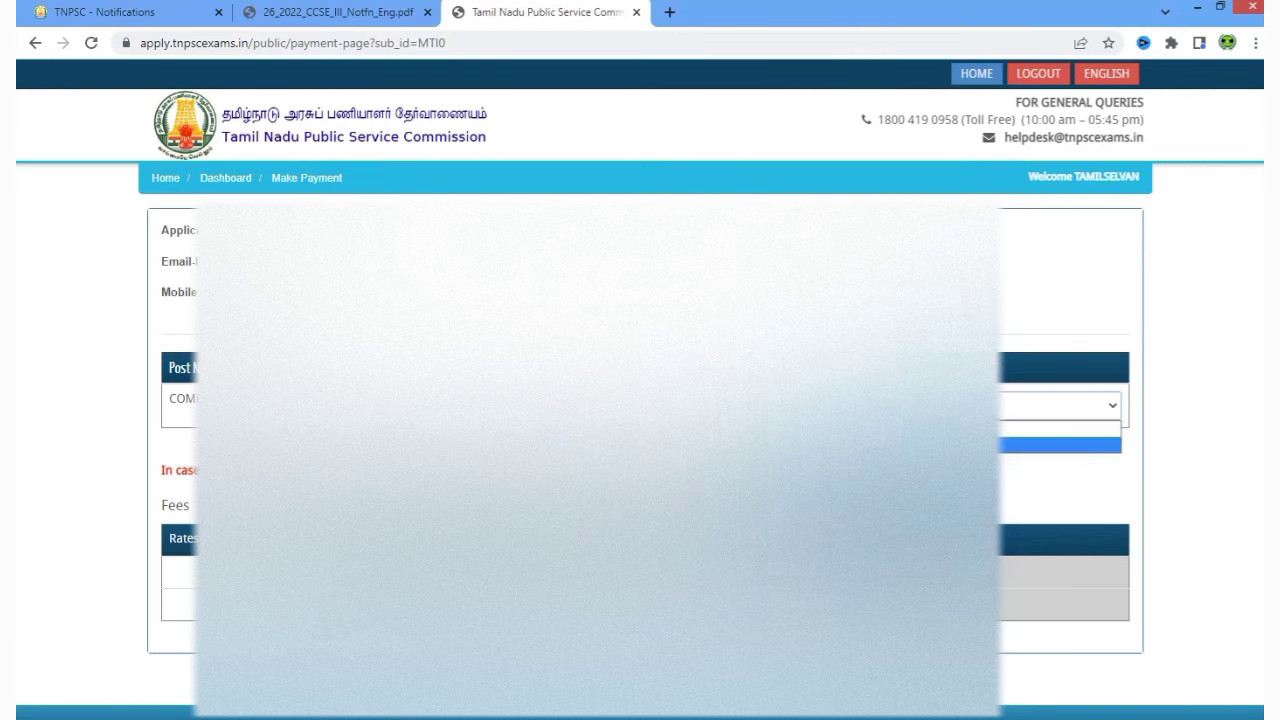
left_click(1060, 443)
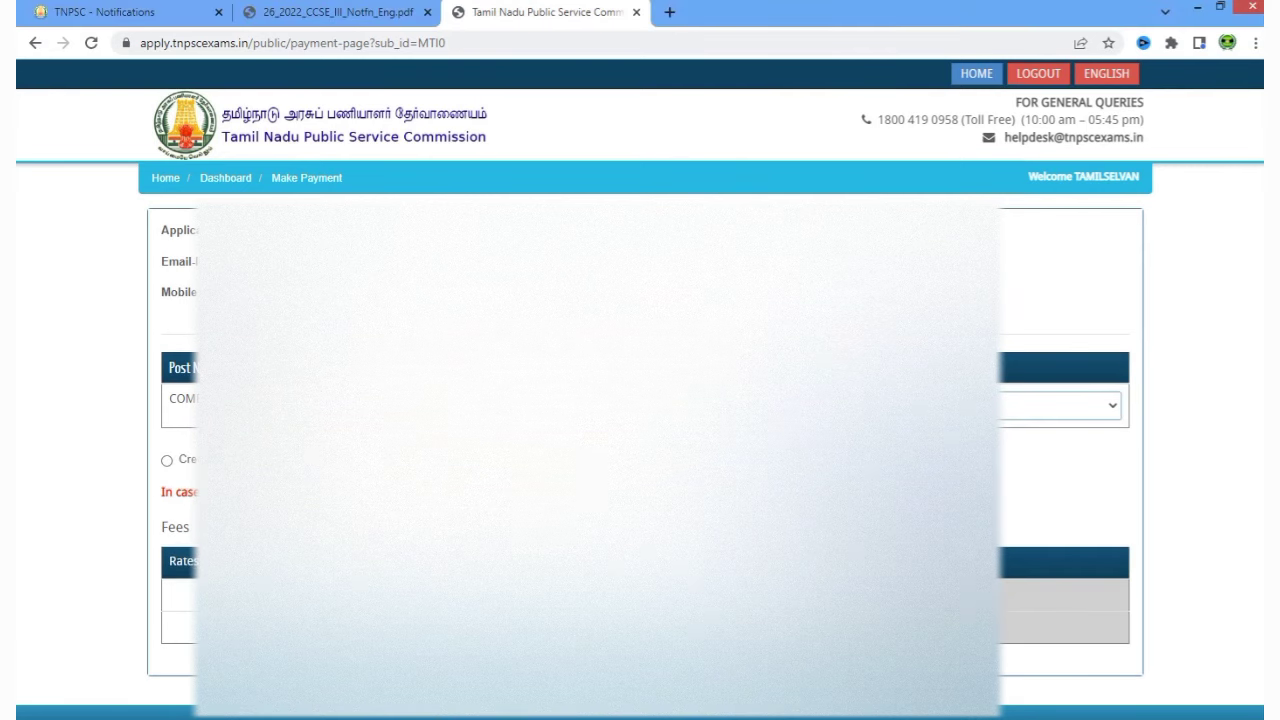
scroll(640, 450, "down", 1)
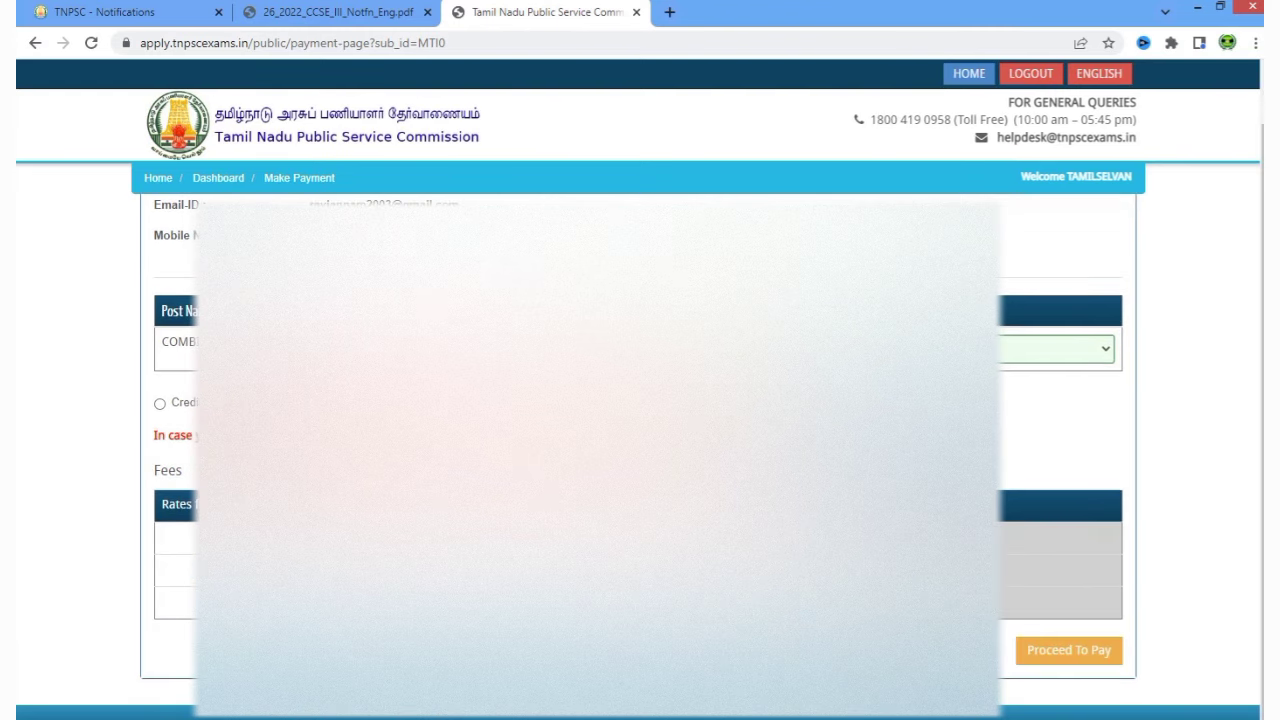
left_click(1064, 652)
left_click(182, 587)
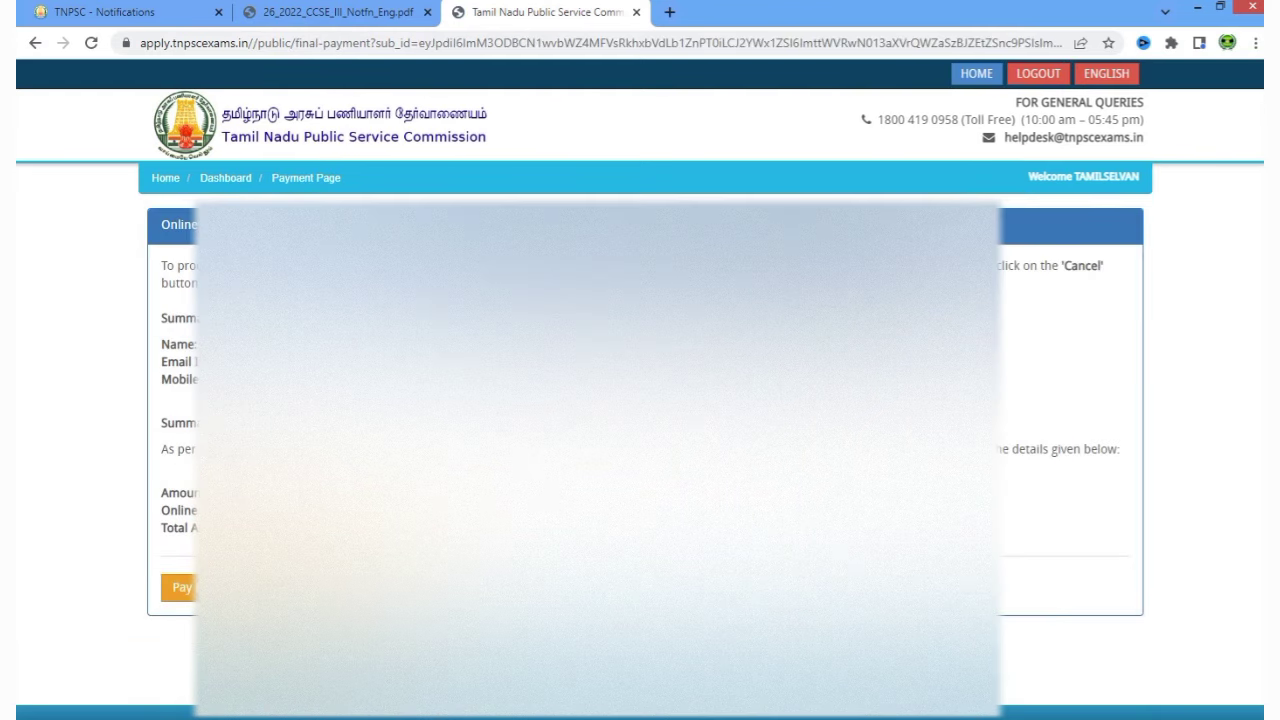